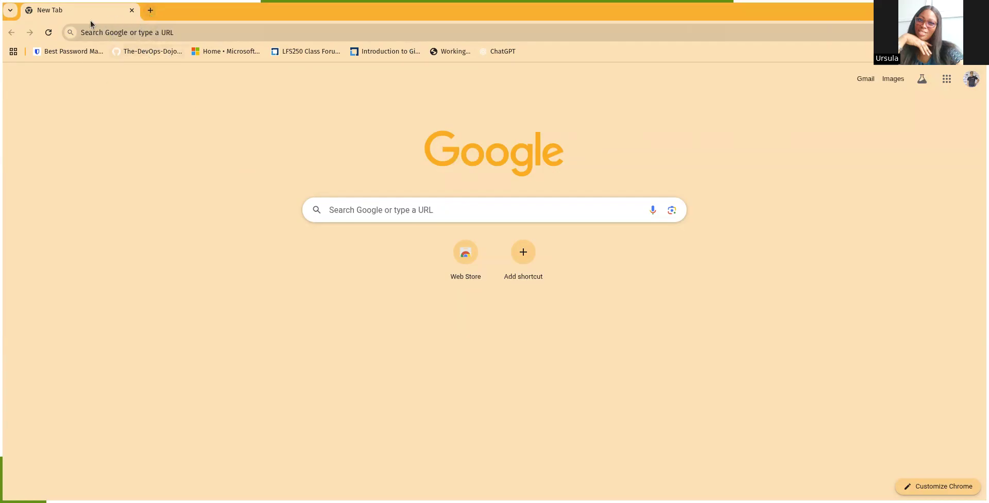
# Step: Open a second blank browser tab and return to the first one
pyautogui.click(150, 11)
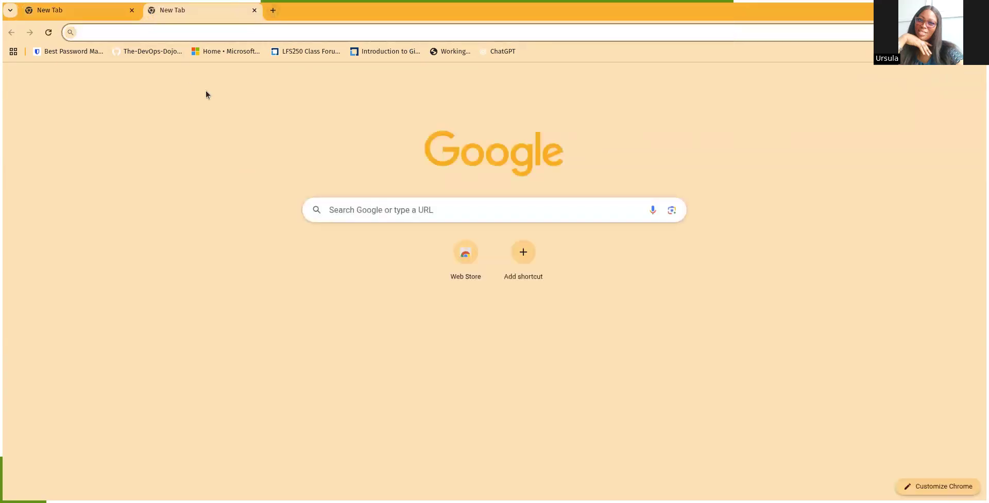
pyautogui.click(89, 10)
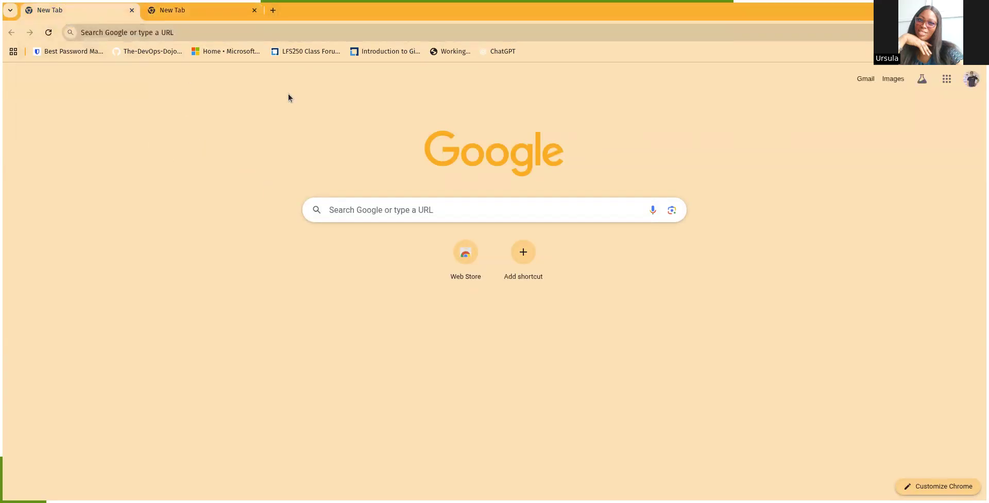
# Step: Look through the full list of Google apps available in the app launcher
pyautogui.click(948, 84)
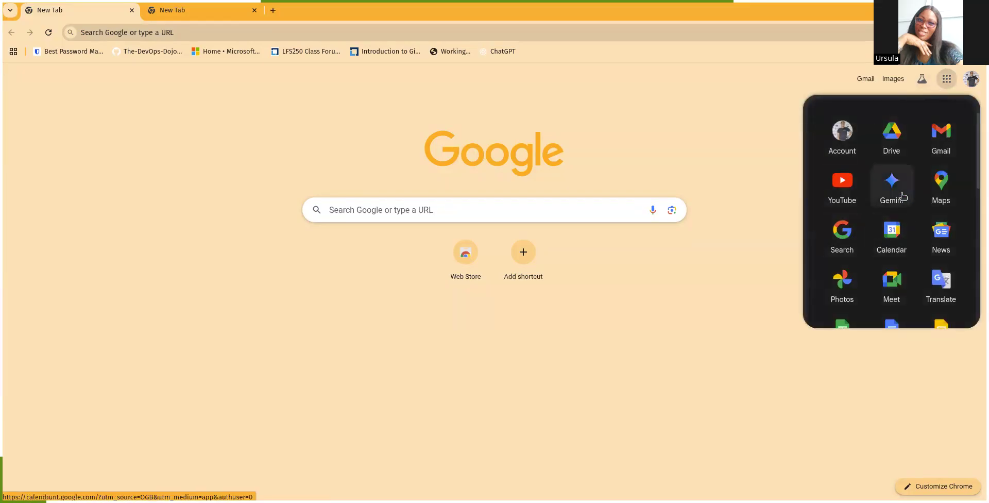
pyautogui.scroll(-2, 915, 240)
pyautogui.scroll(2, 916, 240)
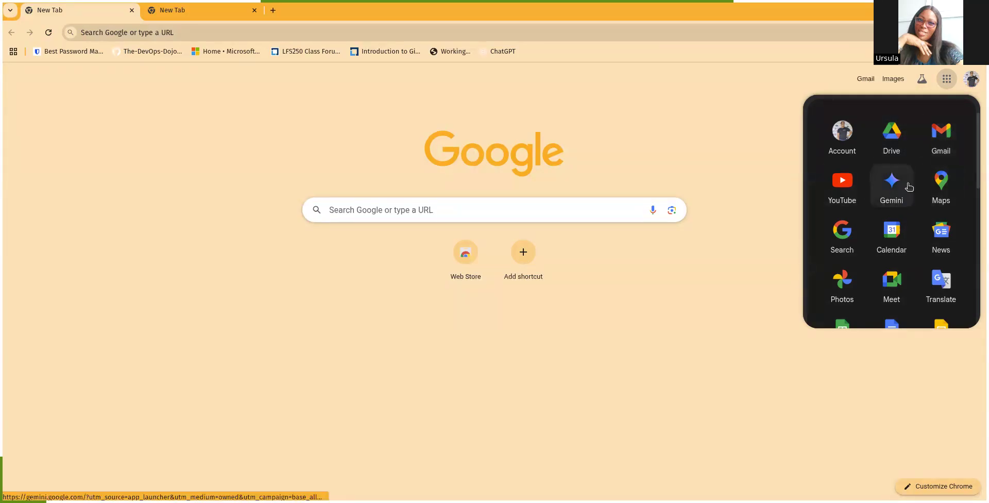
pyautogui.scroll(-1, 916, 253)
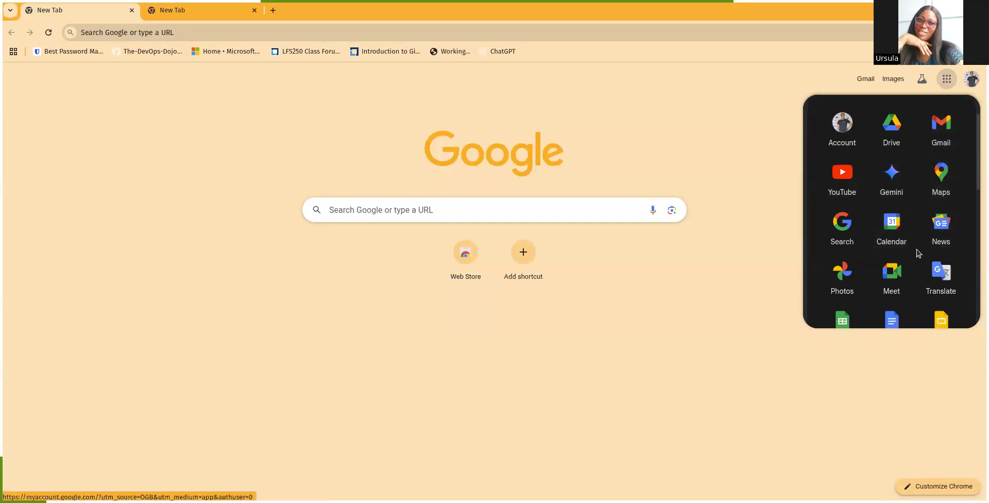
pyautogui.scroll(-3, 916, 253)
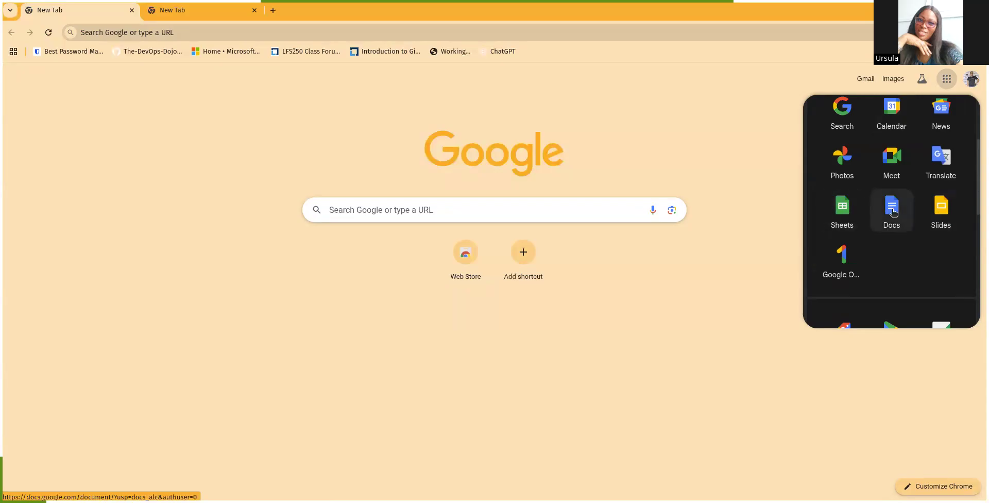
pyautogui.scroll(2, 898, 204)
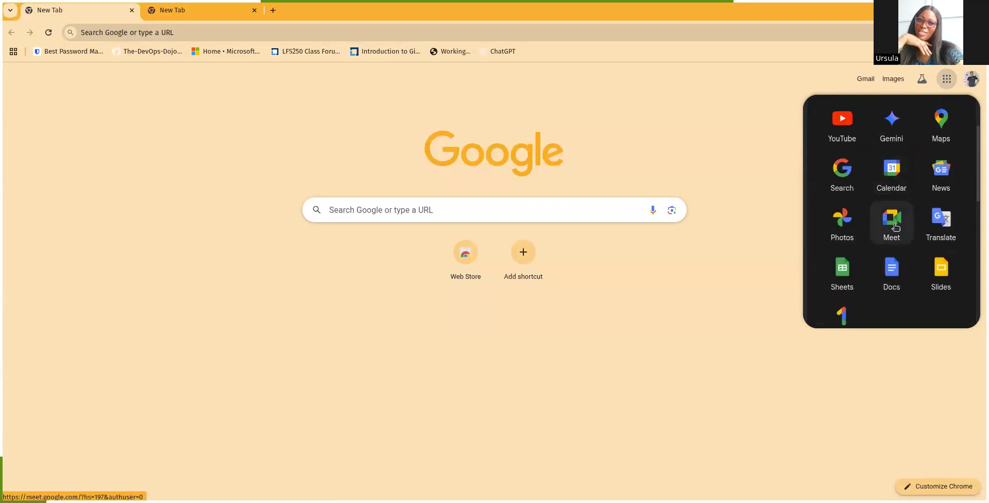
pyautogui.scroll(2, 895, 221)
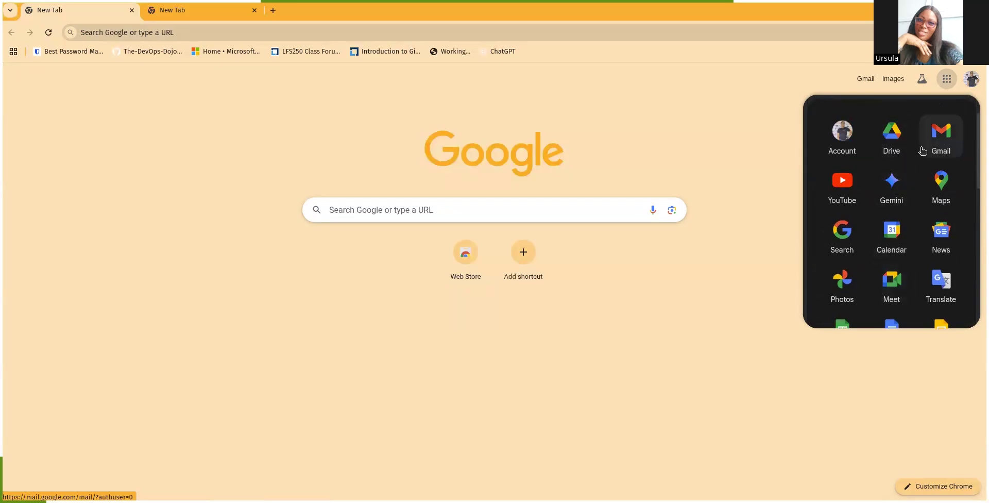
pyautogui.scroll(-5, 918, 220)
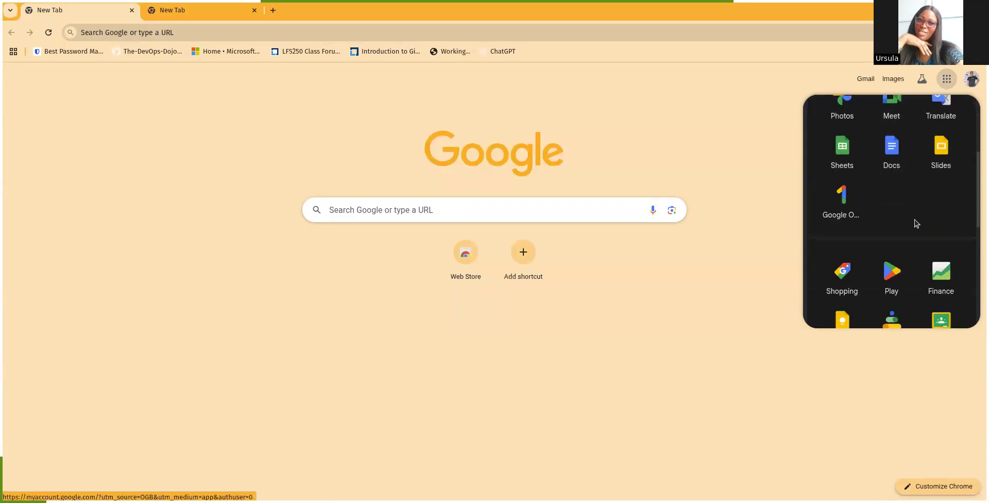
pyautogui.scroll(-8, 916, 223)
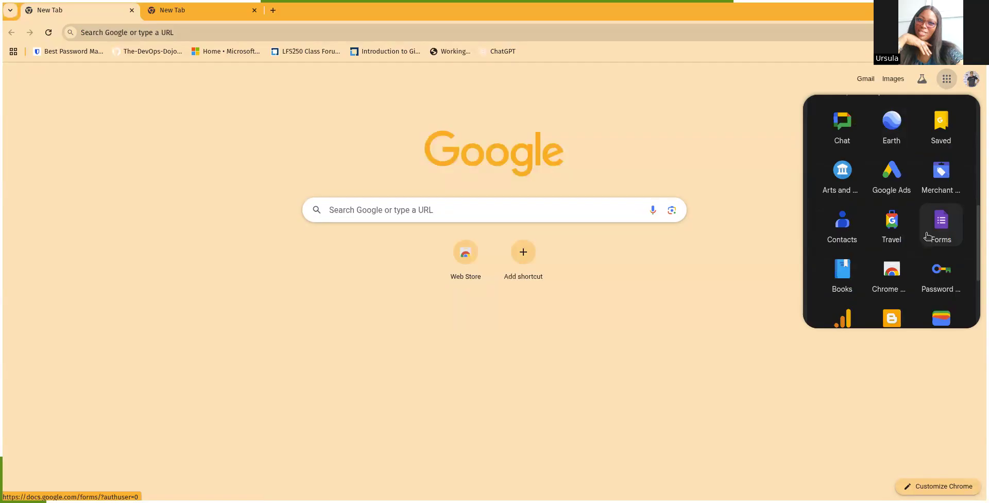
pyautogui.scroll(-2, 928, 234)
pyautogui.scroll(1, 931, 230)
pyautogui.scroll(3, 930, 230)
pyautogui.scroll(2, 941, 217)
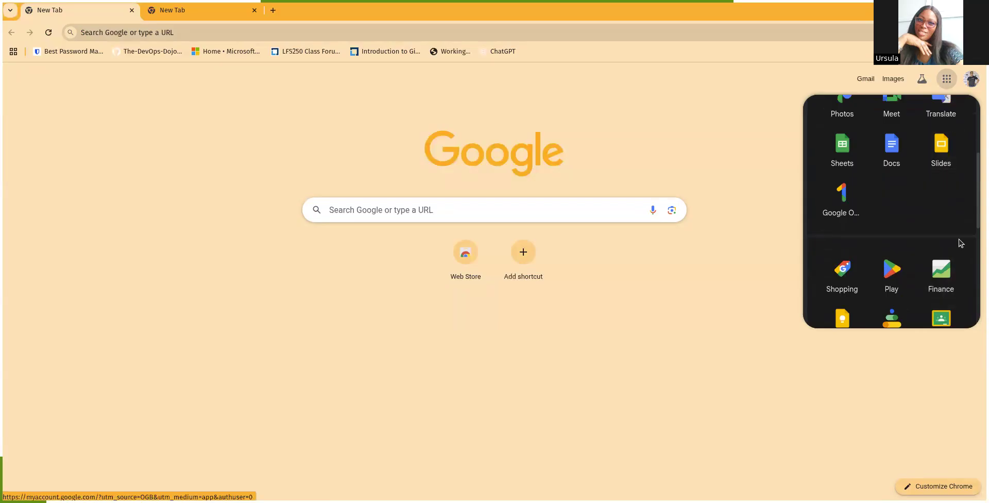
pyautogui.scroll(-2, 932, 248)
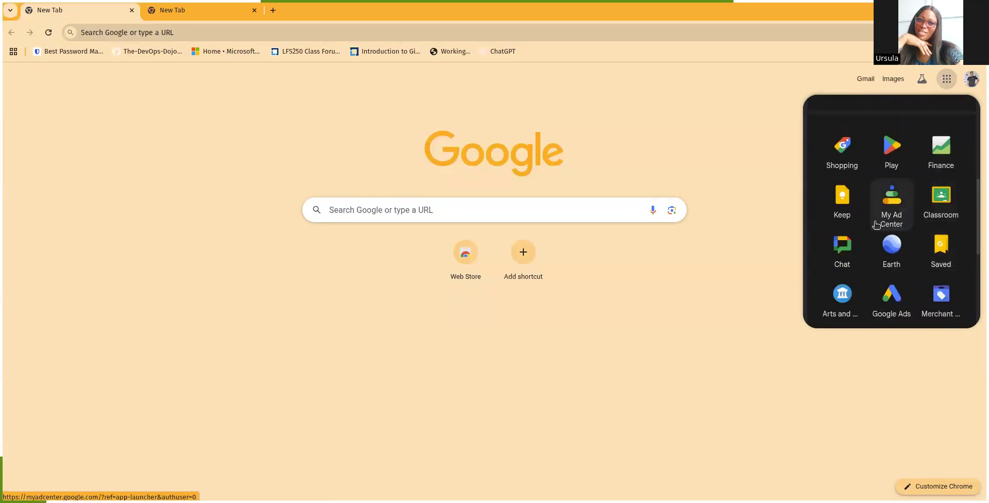
pyautogui.scroll(-2, 891, 264)
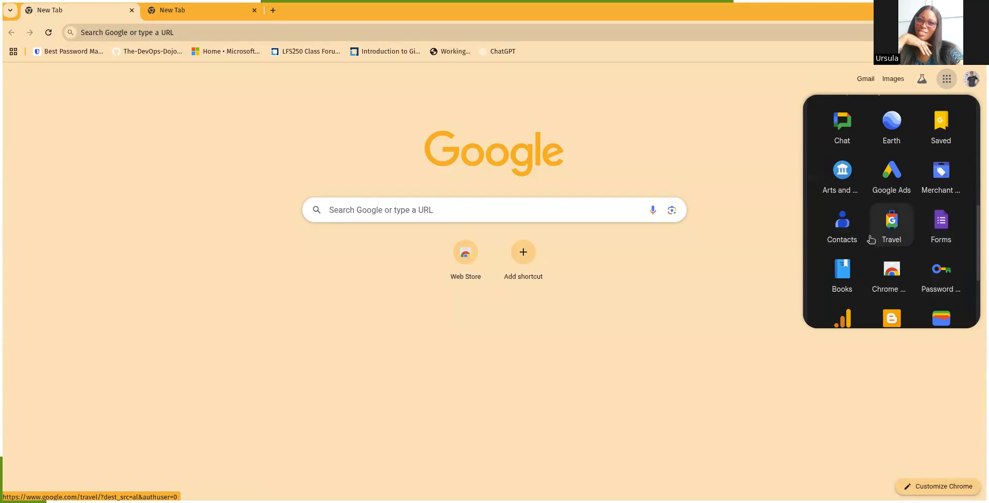
pyautogui.scroll(5, 918, 171)
pyautogui.scroll(4, 918, 172)
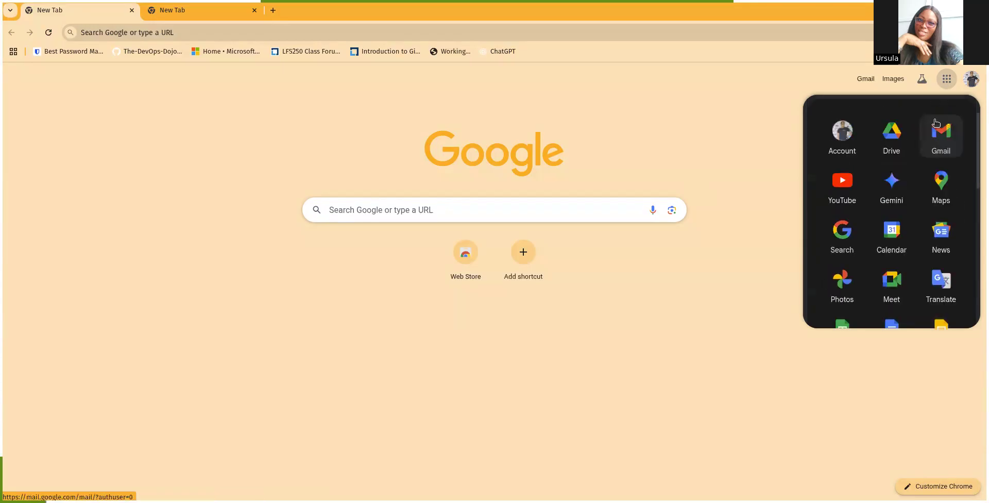
pyautogui.click(948, 82)
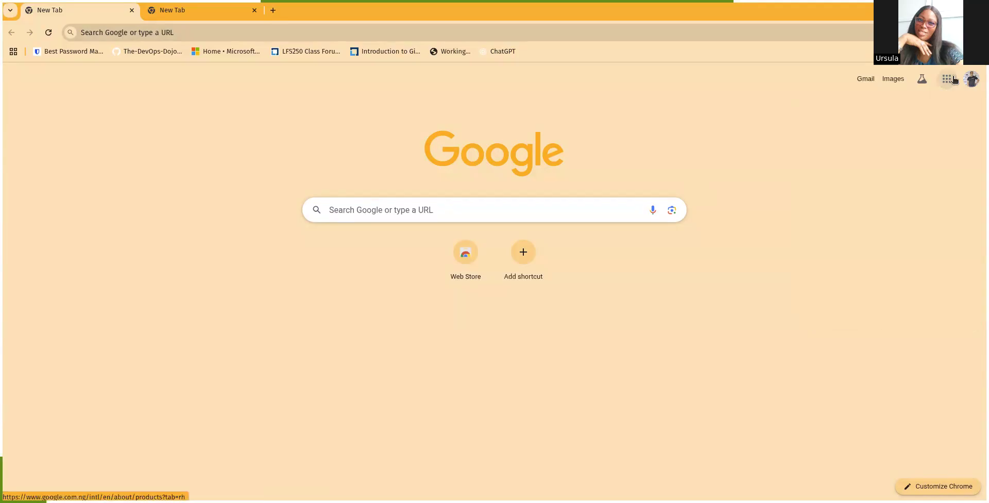
# Step: Find Forms among the Google apps and open it
pyautogui.click(948, 82)
pyautogui.scroll(-3, 941, 142)
pyautogui.scroll(-5, 925, 162)
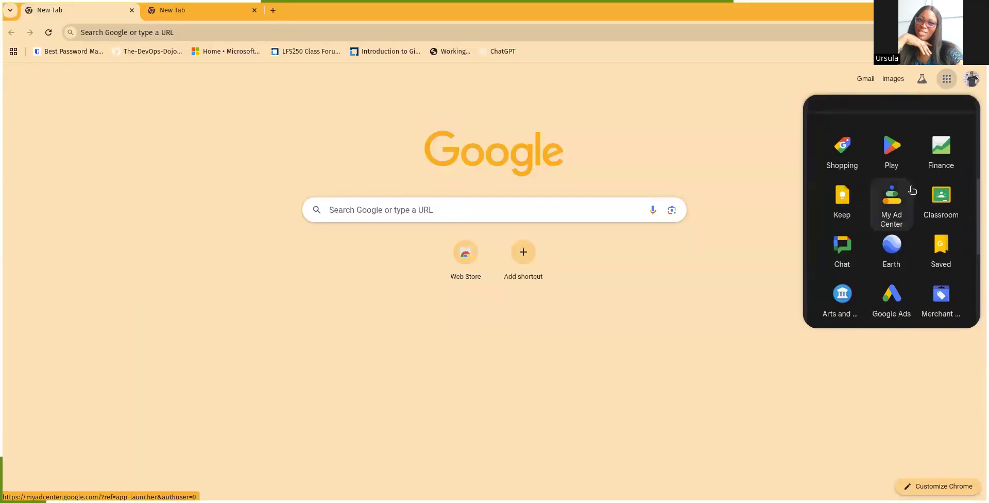
pyautogui.scroll(-3, 932, 229)
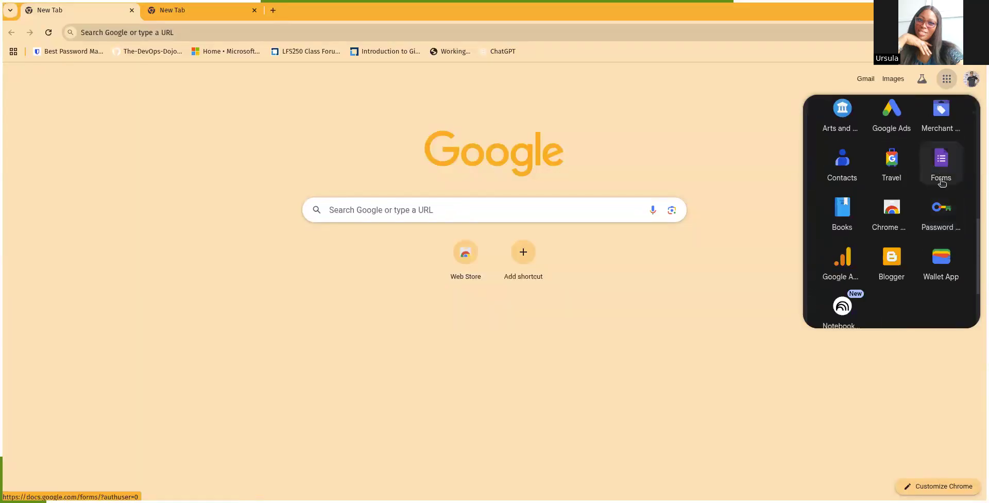
pyautogui.click(939, 172)
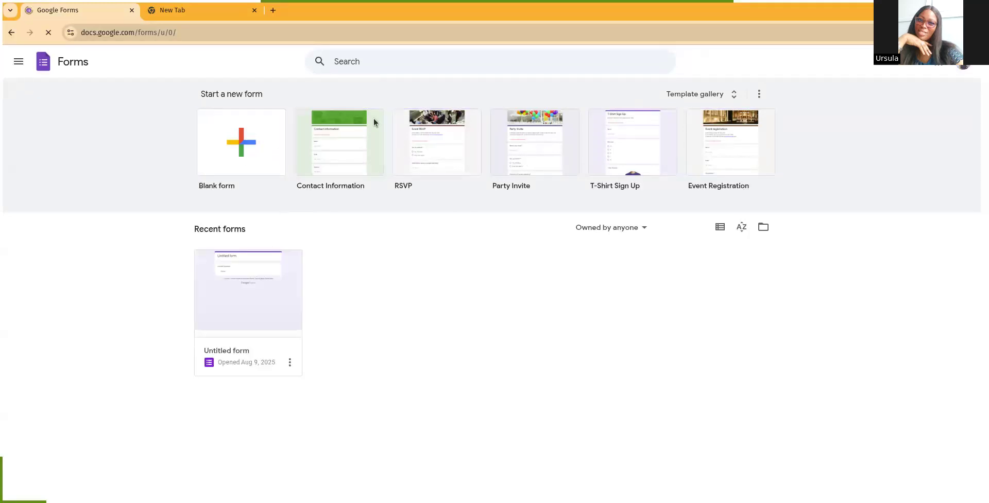
# Step: Remove the existing untitled form from the recent forms
pyautogui.click(293, 362)
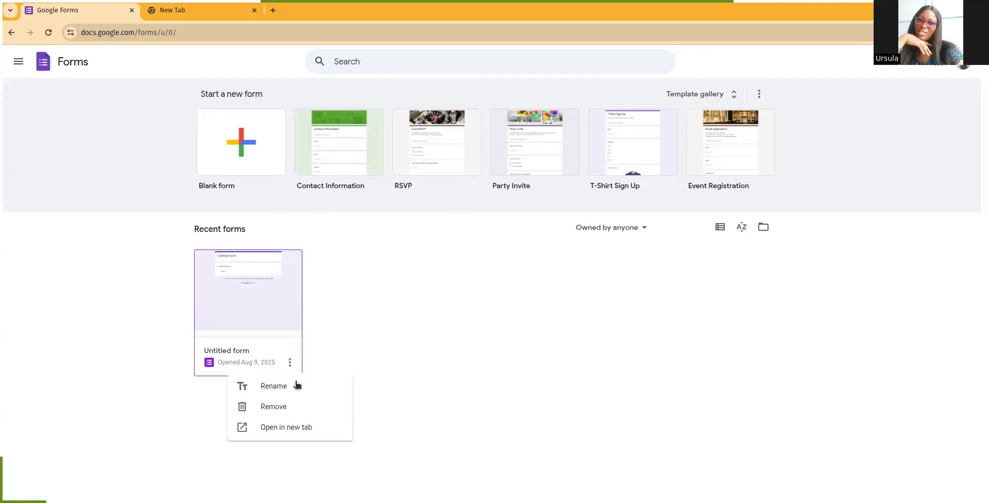
pyautogui.click(289, 408)
pyautogui.click(596, 314)
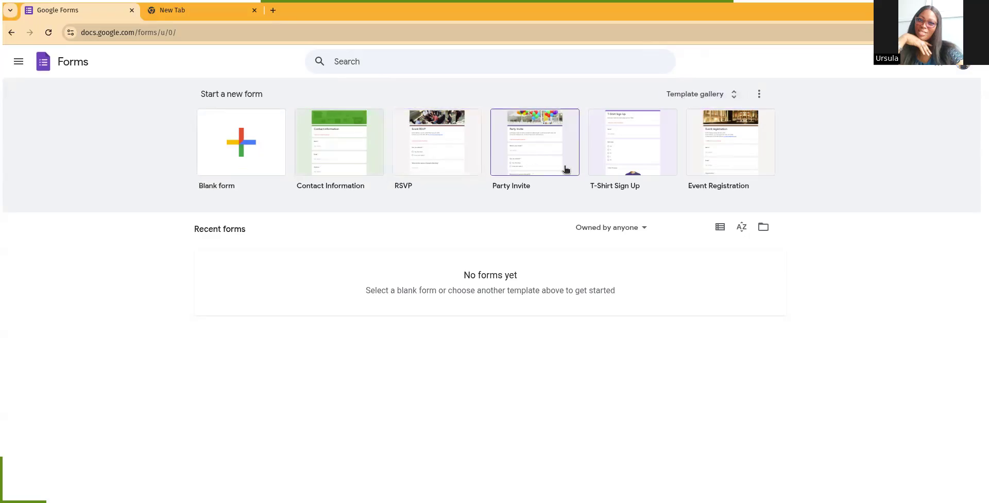
# Step: Browse the personal and work templates in the template gallery and create a new blank form
pyautogui.click(726, 94)
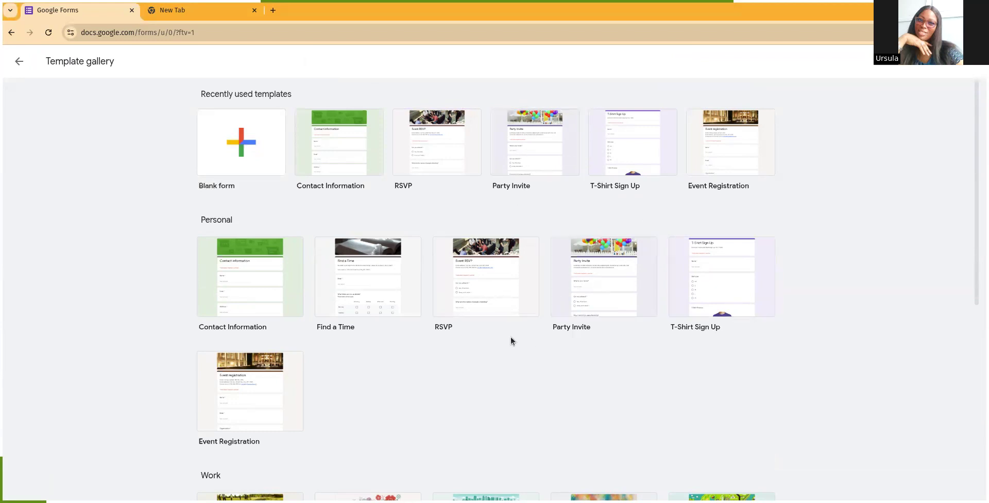
pyautogui.scroll(-3, 400, 341)
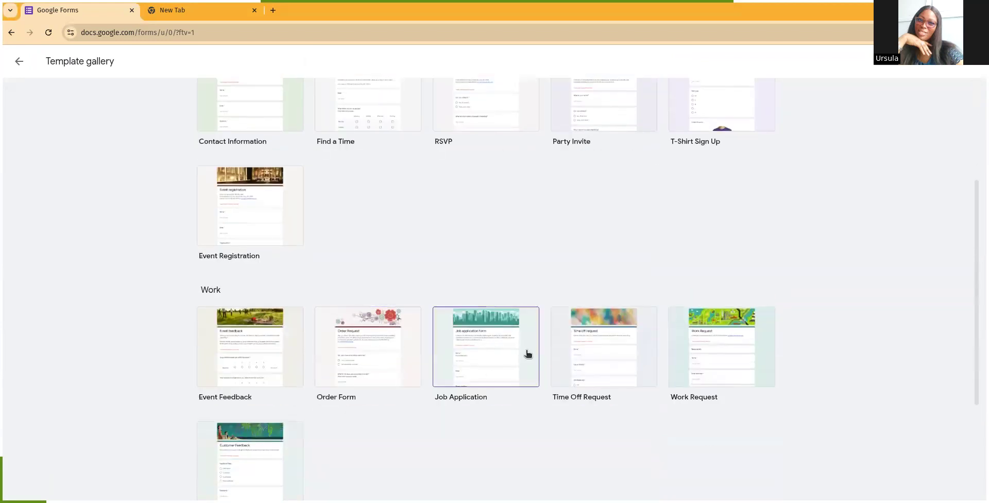
pyautogui.scroll(-1, 329, 323)
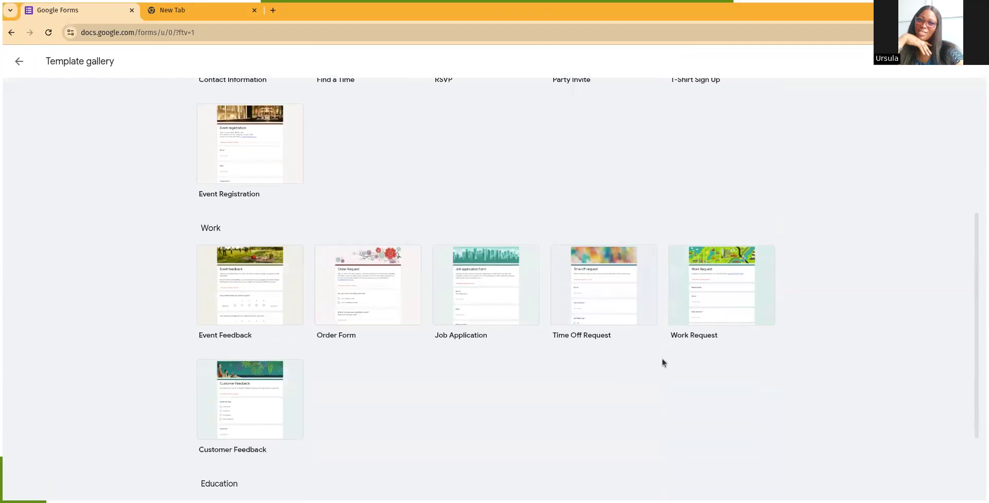
pyautogui.scroll(4, 620, 276)
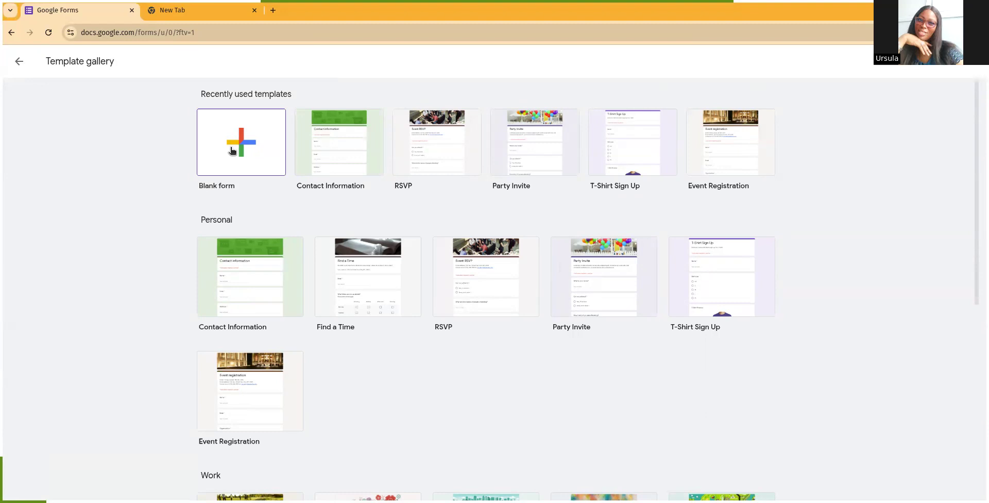
pyautogui.click(230, 149)
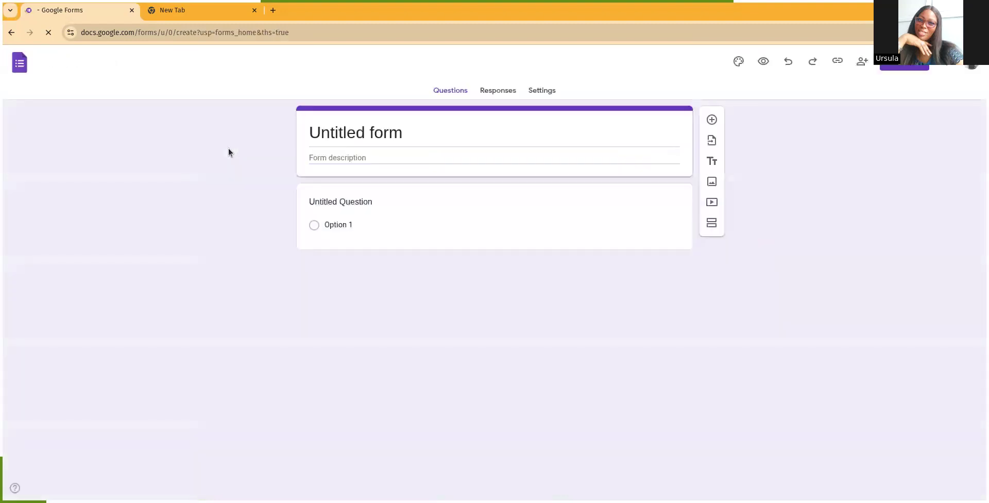
# Step: View the new form's Responses and Settings pages, dismissing the tip about text styling
pyautogui.click(420, 134)
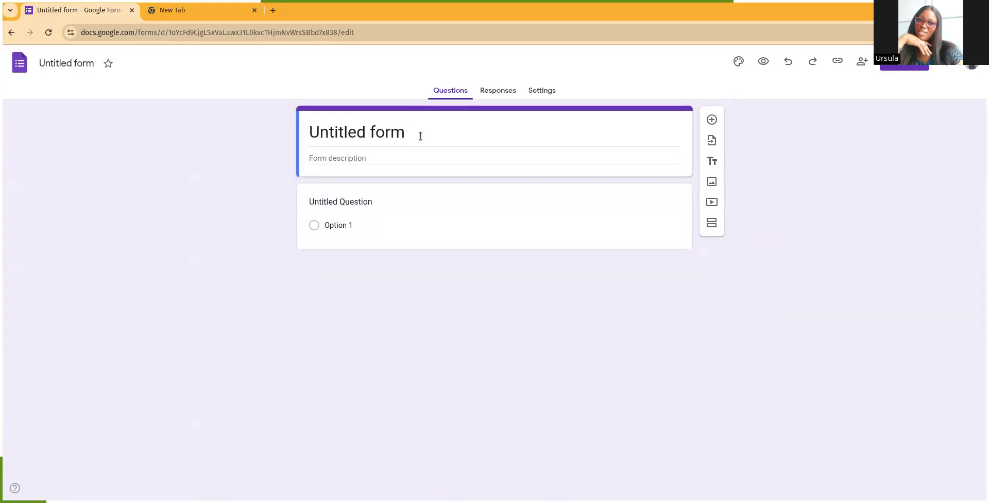
pyautogui.click(513, 93)
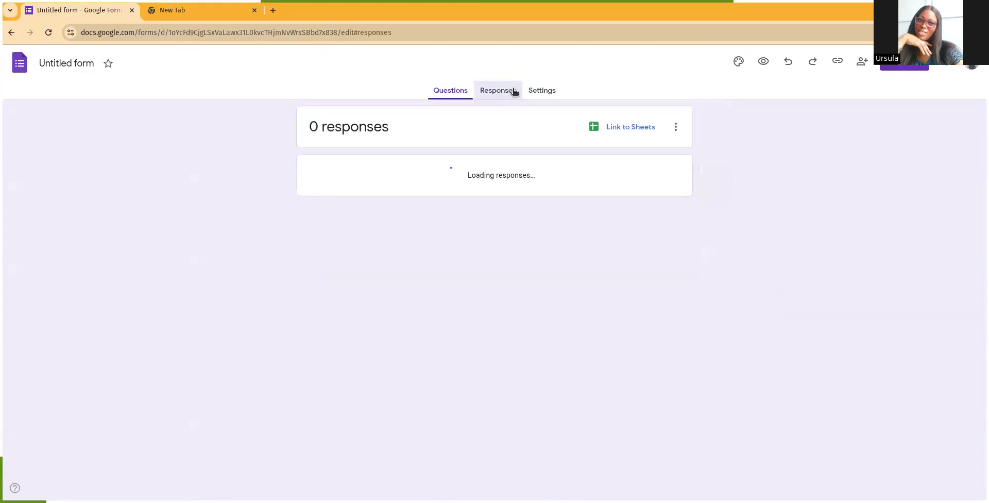
pyautogui.click(556, 89)
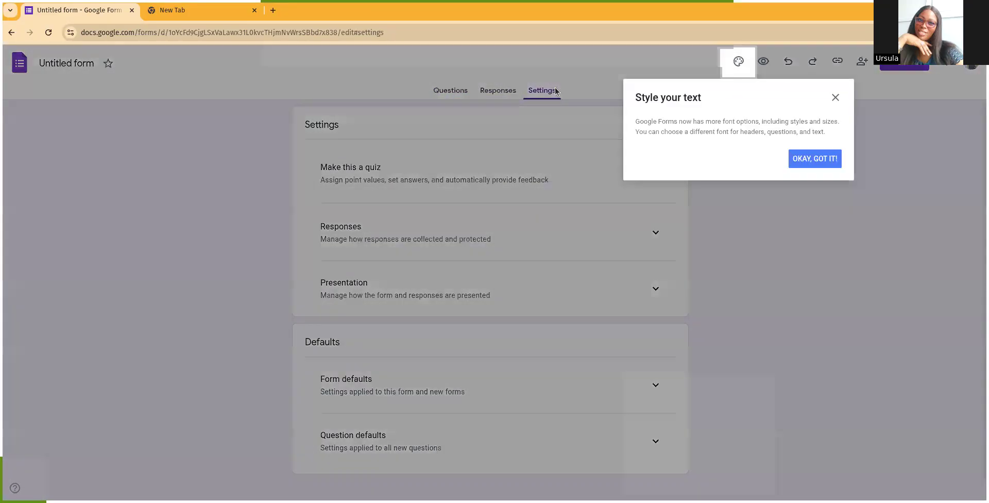
pyautogui.click(816, 159)
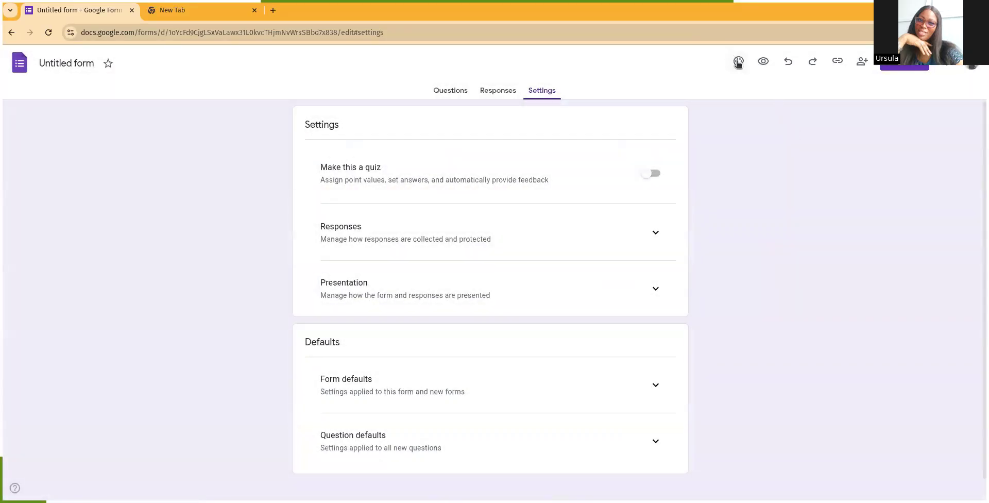
# Step: Try red and orange as the form's theme colour on the Questions page and set it to cyan
pyautogui.click(738, 63)
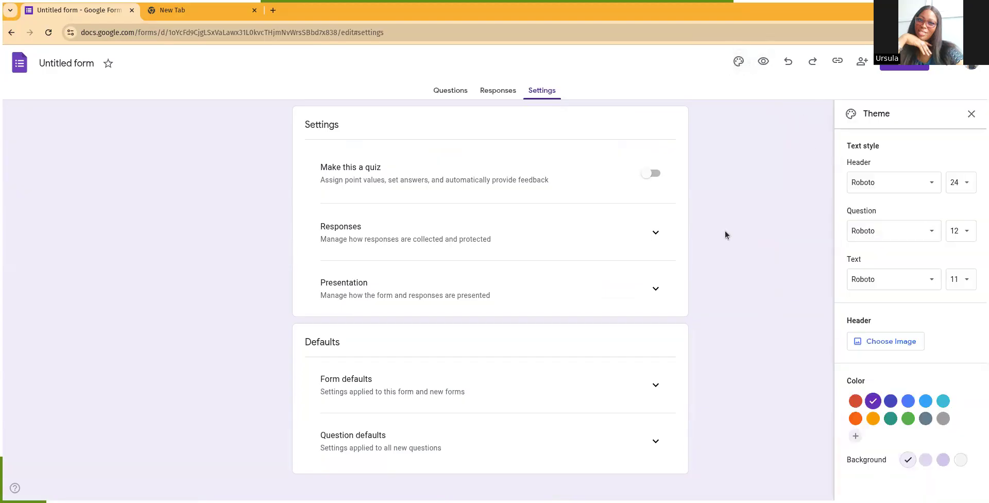
pyautogui.click(461, 93)
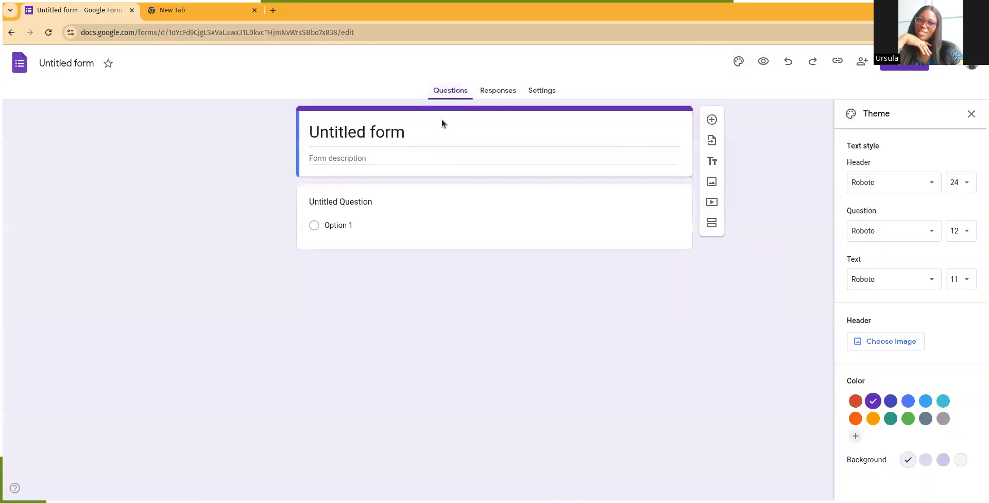
pyautogui.click(855, 404)
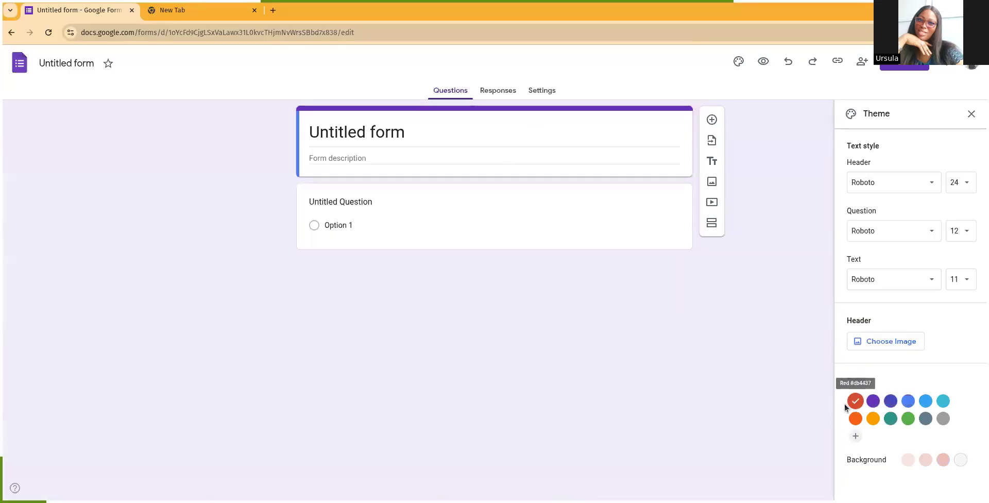
pyautogui.click(872, 418)
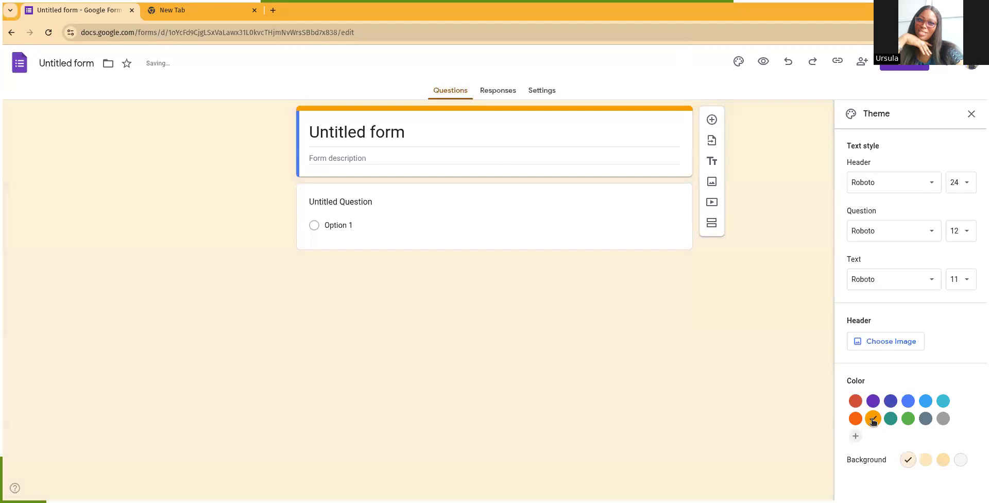
pyautogui.click(856, 407)
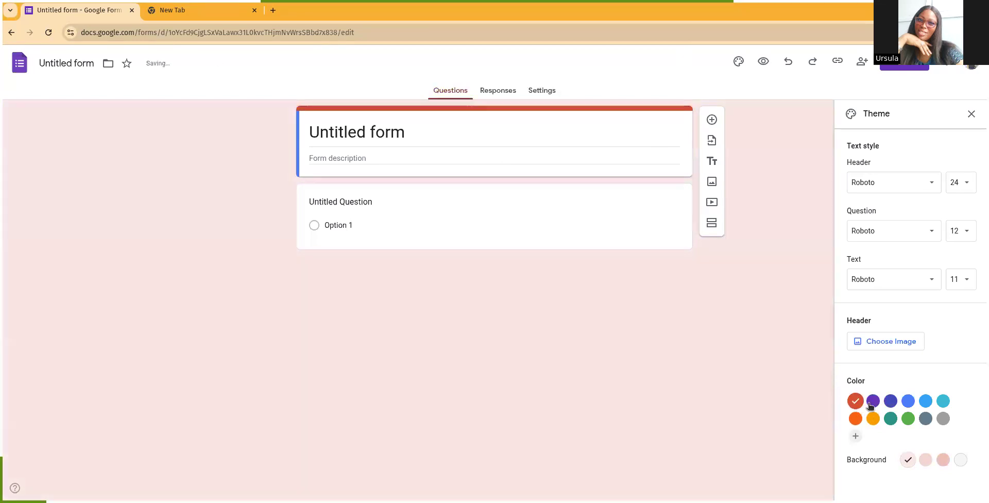
pyautogui.click(941, 406)
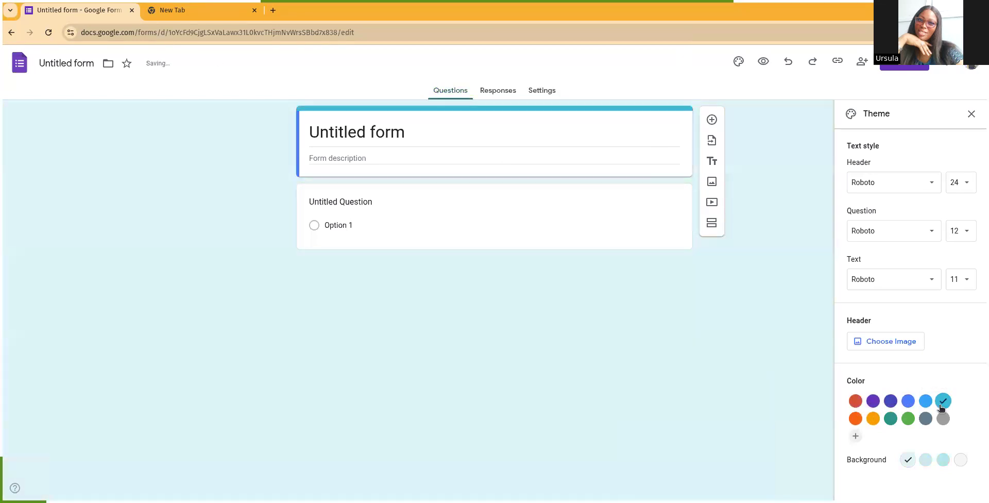
# Step: Try green and red orange as the form's theme colour and set it to purple
pyautogui.click(906, 419)
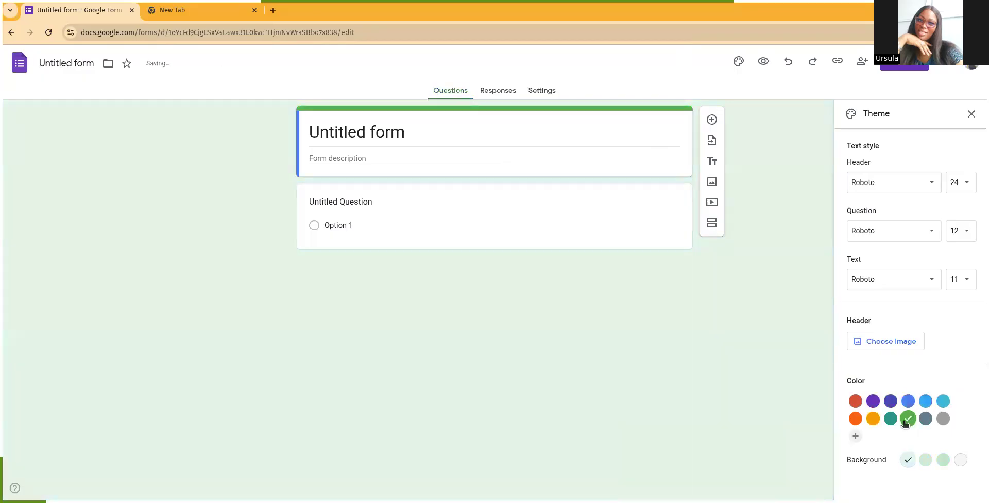
pyautogui.click(855, 419)
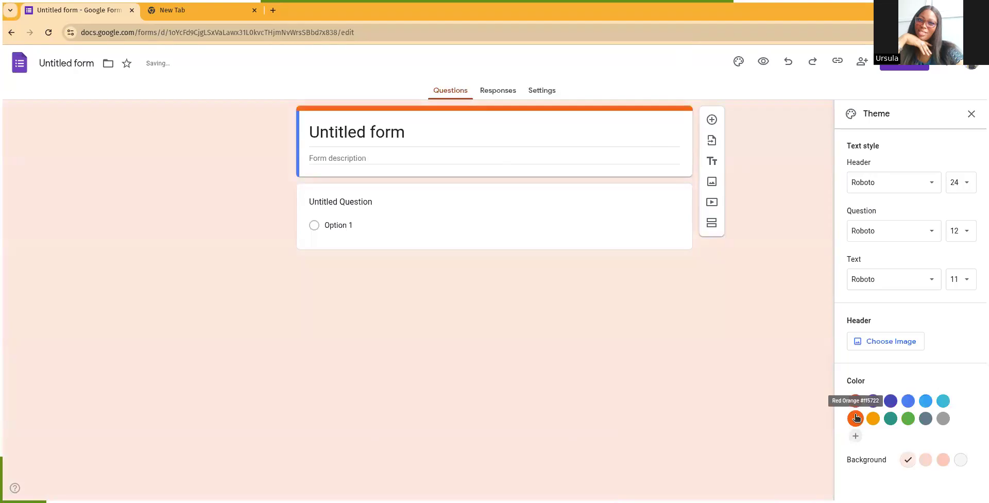
pyautogui.click(873, 401)
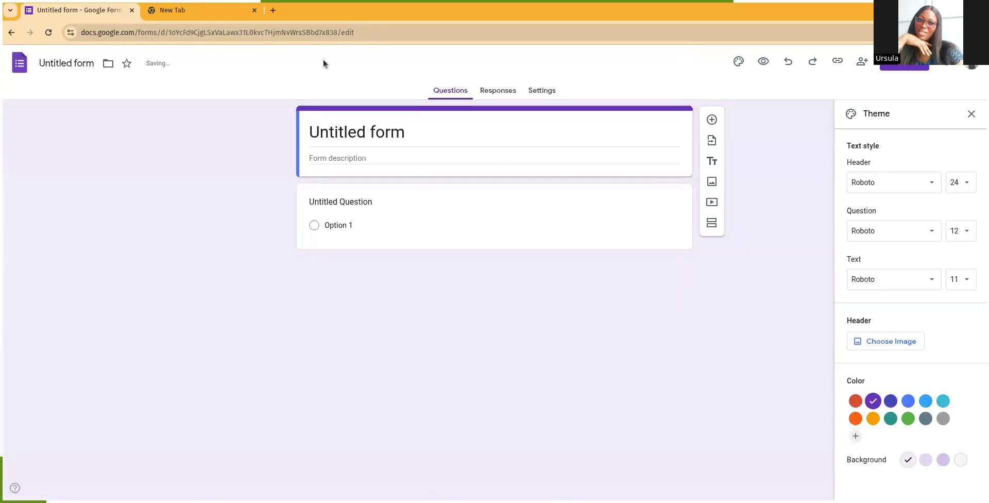
# Step: Replace the form's title with "Suggestion Form"
pyautogui.click(441, 132)
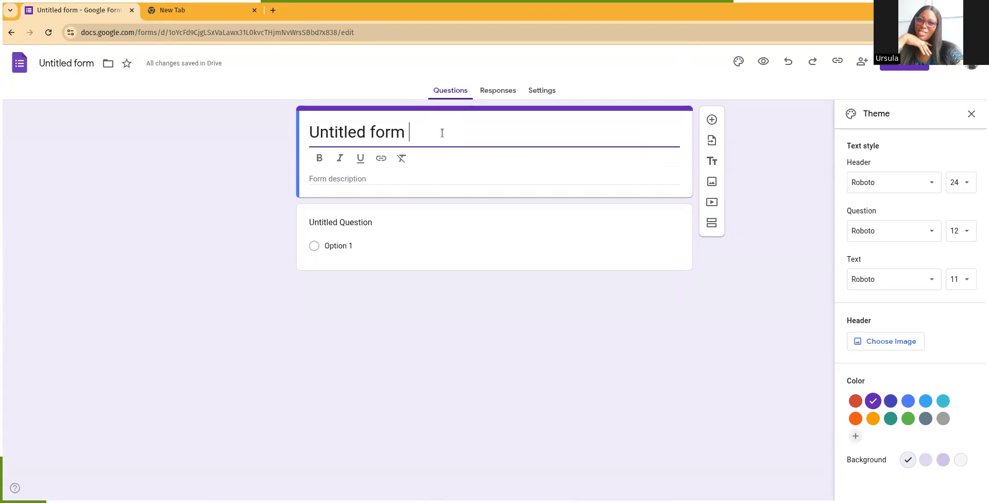
pyautogui.write('O')
pyautogui.press('BackSpace')
pyautogui.write('Suge')
pyautogui.press('BackSpace')
pyautogui.write('g')
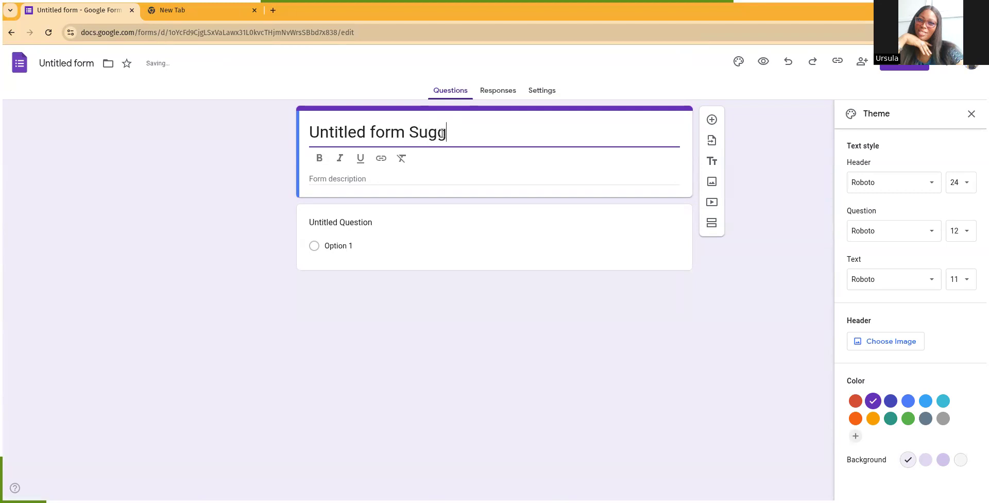
pyautogui.write('estion ')
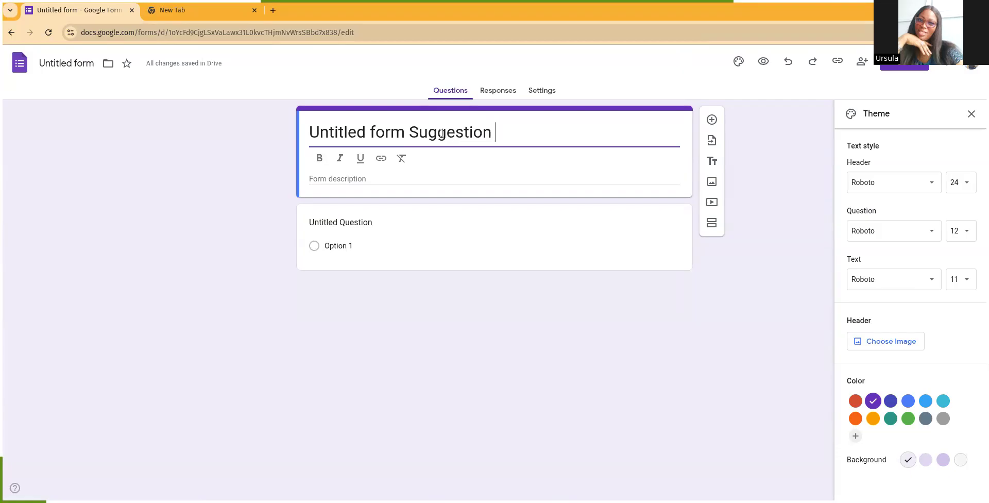
pyautogui.write('Form')
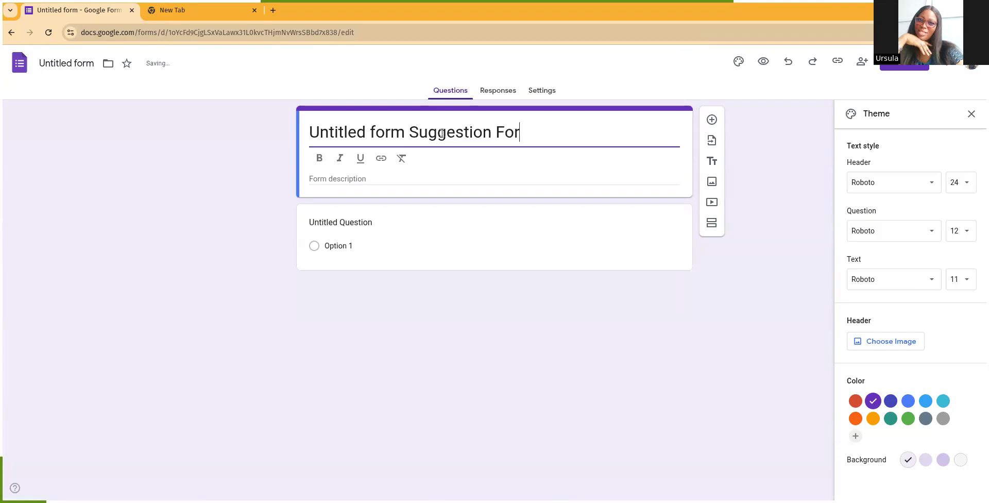
pyautogui.press('Left')
pyautogui.press('Left')
pyautogui.press('Left')
pyautogui.press('Left')
pyautogui.press('Left')
pyautogui.press('Left')
pyautogui.press('Left')
pyautogui.press('Left')
pyautogui.press('Left')
pyautogui.press('Left')
pyautogui.press('Left')
pyautogui.press('Left')
pyautogui.press('Left')
pyautogui.press('Left')
pyautogui.press('BackSpace')
pyautogui.press('BackSpace')
pyautogui.press('BackSpace')
pyautogui.press('BackSpace')
pyautogui.press('BackSpace')
pyautogui.press('BackSpace')
pyautogui.press('BackSpace')
pyautogui.press('BackSpace')
pyautogui.press('BackSpace')
pyautogui.press('BackSpace')
pyautogui.press('BackSpace')
pyautogui.press('BackSpace')
pyautogui.press('BackSpace')
pyautogui.press('BackSpace')
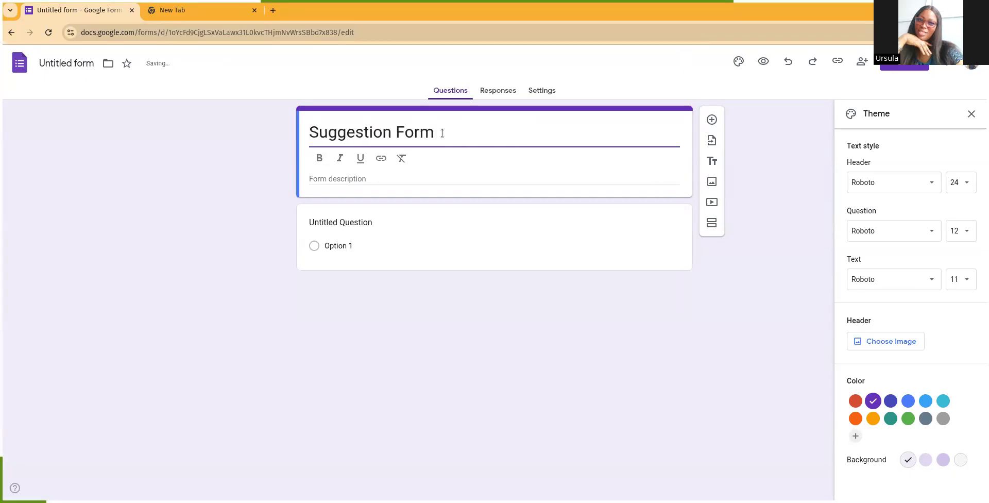
# Step: Enter the form description "This is a form for demonstration", correcting the misspelt last word with the spelling suggestion
pyautogui.click(381, 174)
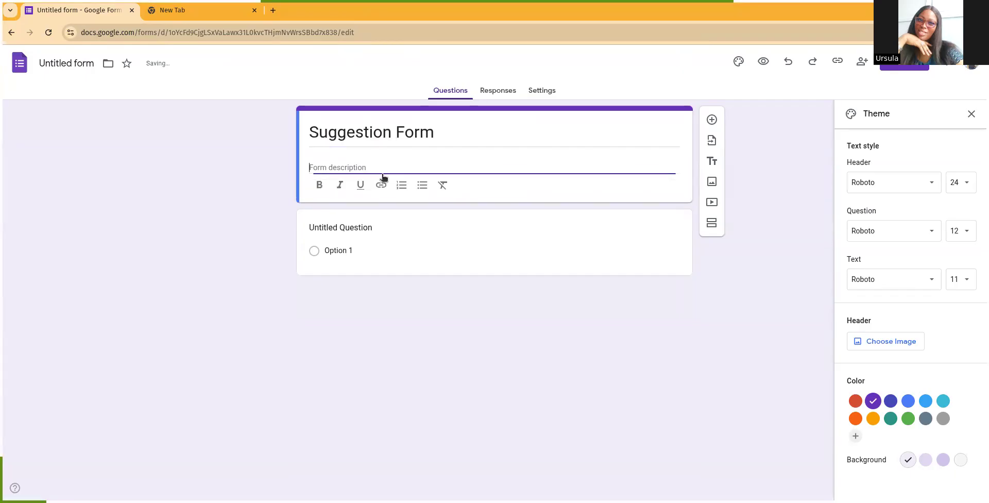
pyautogui.write('This is a')
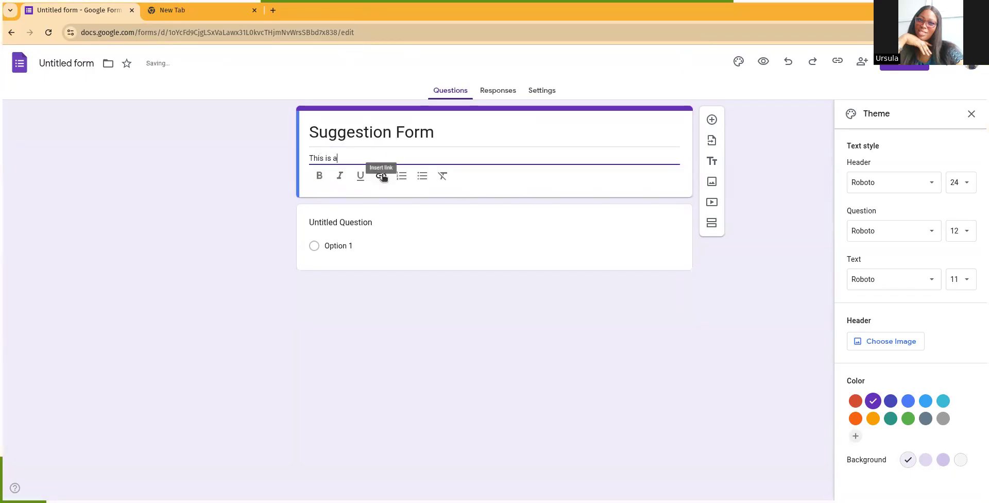
pyautogui.write(' form for demostration')
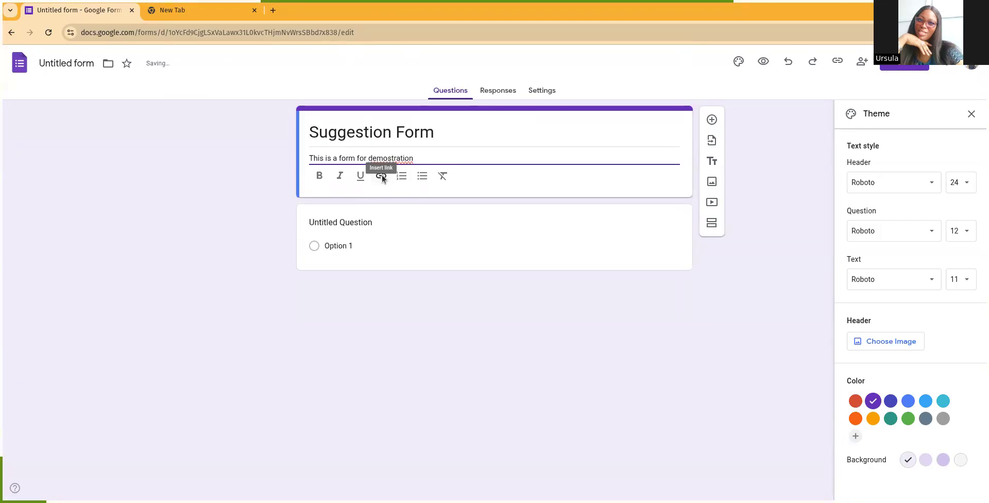
pyautogui.rightClick(387, 161)
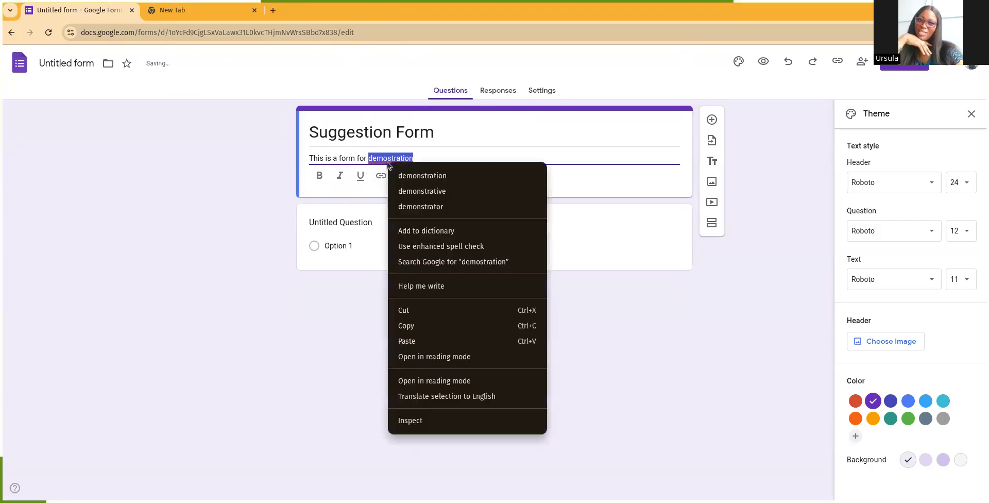
pyautogui.click(407, 174)
# Step: Change the first word of the form's title so that it reads "Practice Form"
pyautogui.click(345, 133)
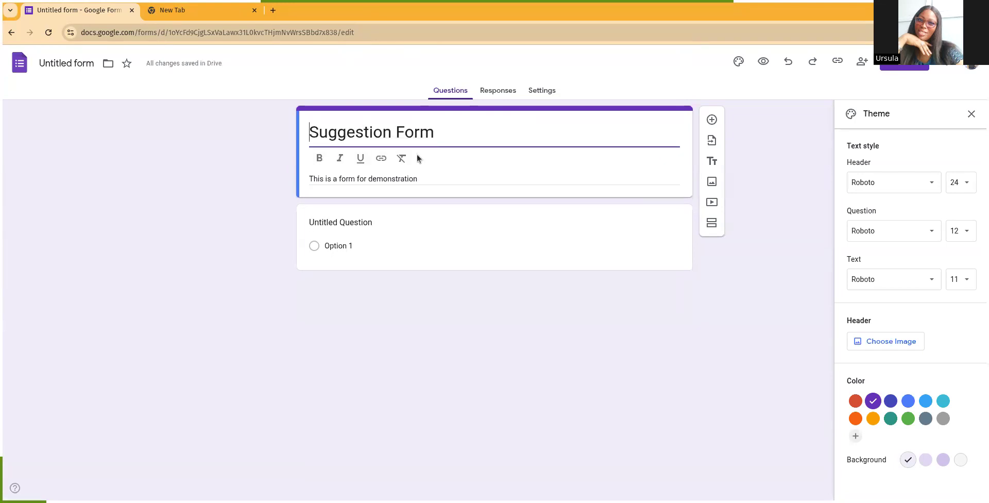
pyautogui.click(390, 134)
pyautogui.press('BackSpace')
pyautogui.press('BackSpace')
pyautogui.press('BackSpace')
pyautogui.press('BackSpace')
pyautogui.press('BackSpace')
pyautogui.press('BackSpace')
pyautogui.press('BackSpace')
pyautogui.press('BackSpace')
pyautogui.press('BackSpace')
pyautogui.press('BackSpace')
pyautogui.write('Practi')
pyautogui.write('cve')
pyautogui.press('BackSpace')
pyautogui.press('BackSpace')
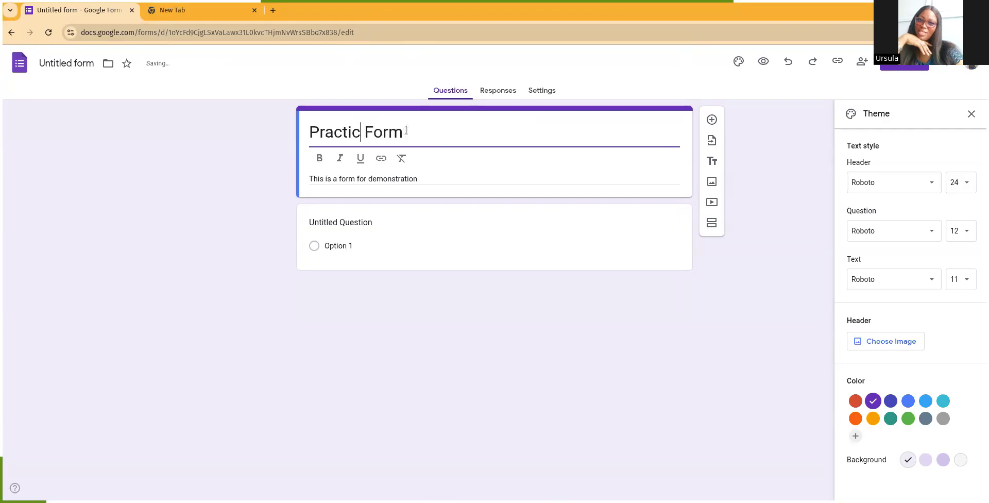
pyautogui.write('e')
pyautogui.click(509, 130)
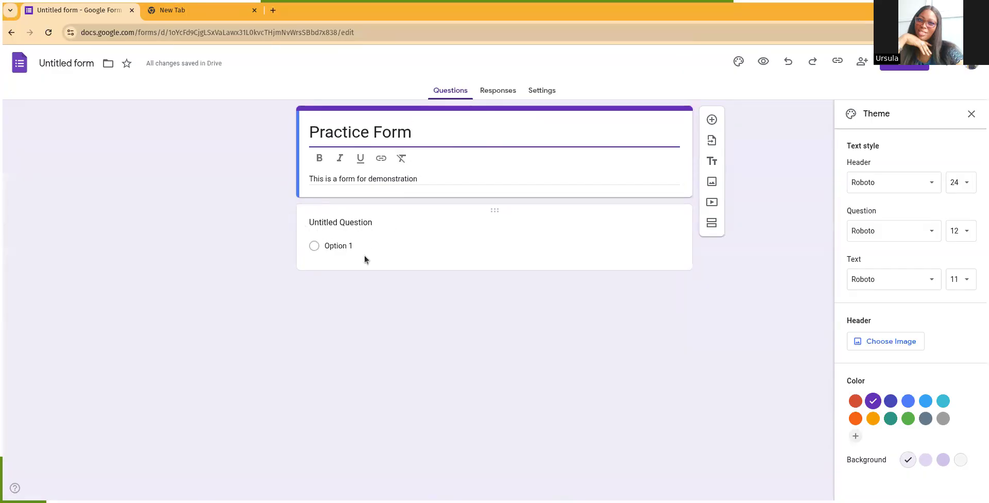
# Step: Replace the untitled question's text with "Full Name"
pyautogui.click(484, 237)
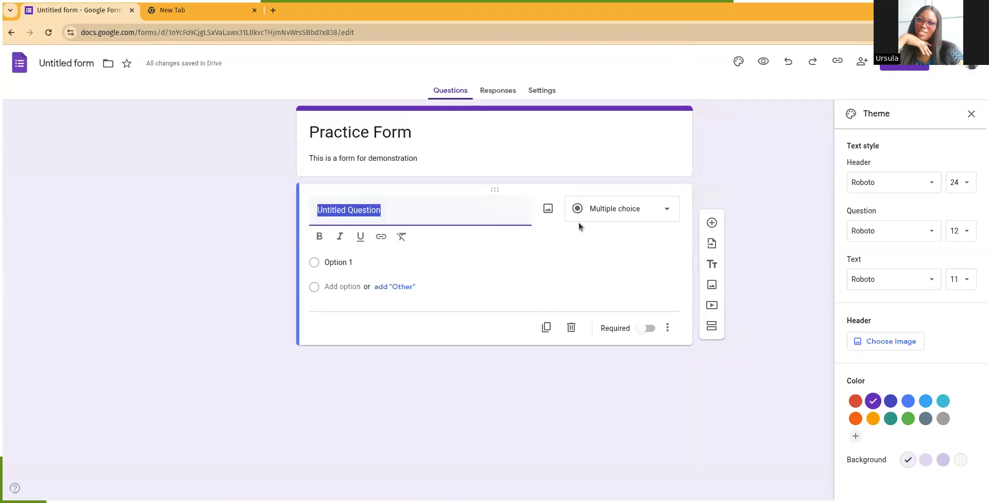
pyautogui.press('BackSpace')
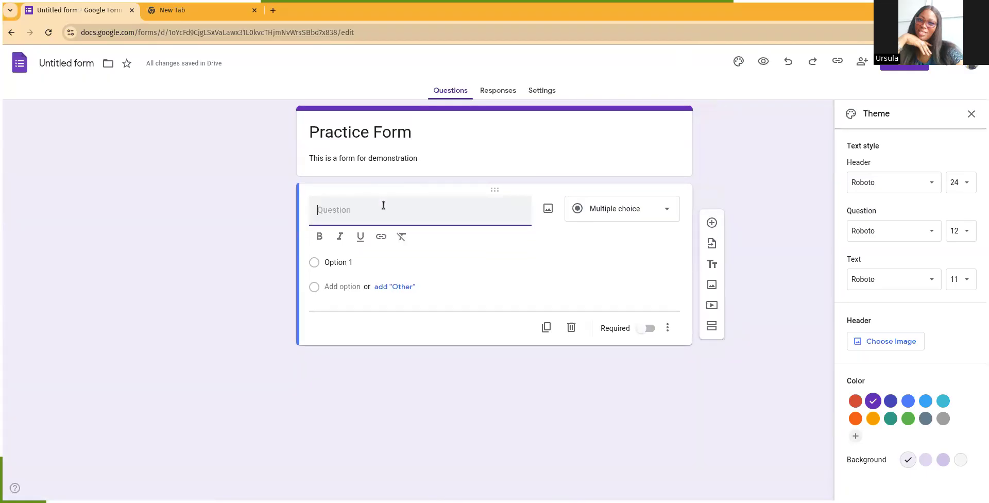
pyautogui.write('Nm')
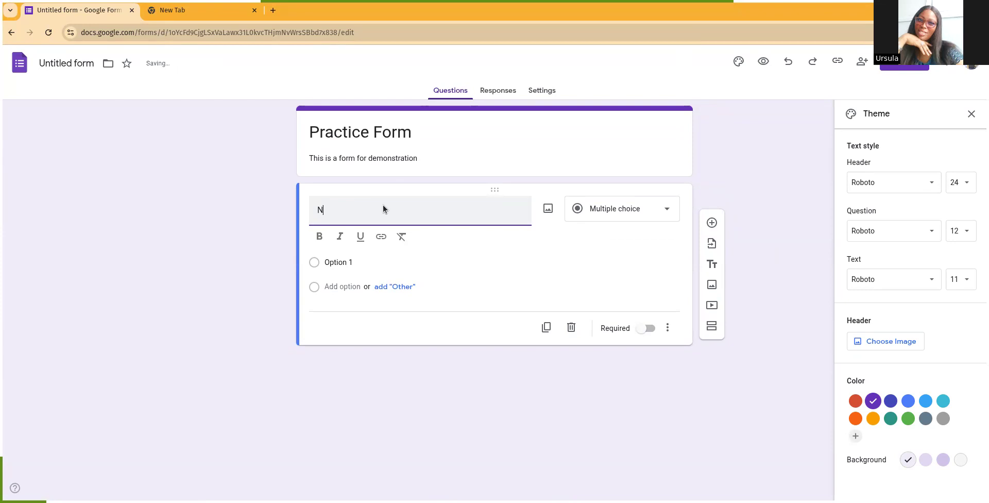
pyautogui.press('BackSpace')
pyautogui.press('BackSpace')
pyautogui.write('Full Nm')
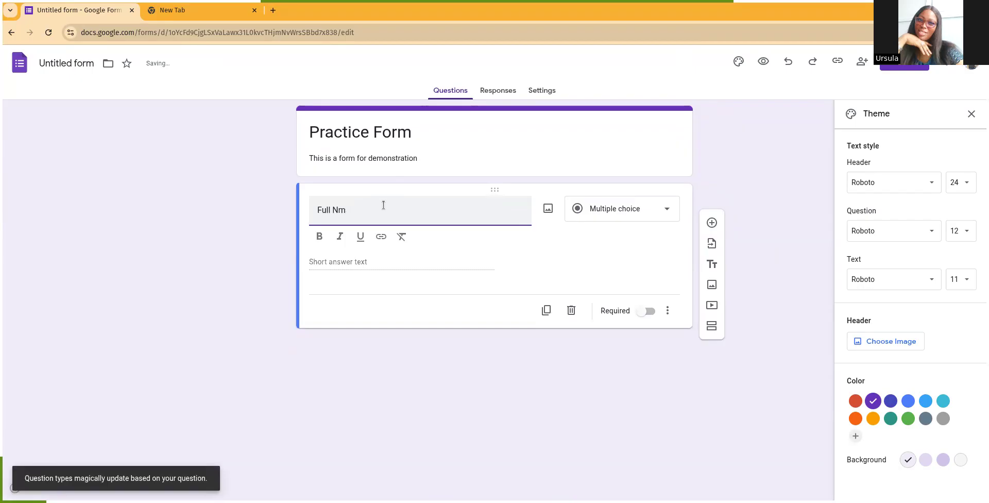
pyautogui.write('aame')
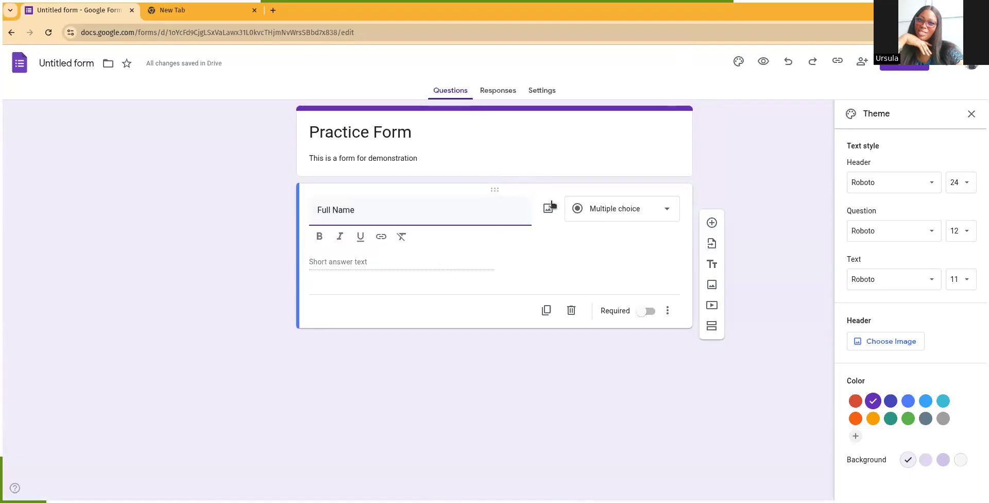
# Step: Set the Full Name question's type to Short answer and check the form in preview before returning to the editor
pyautogui.click(633, 217)
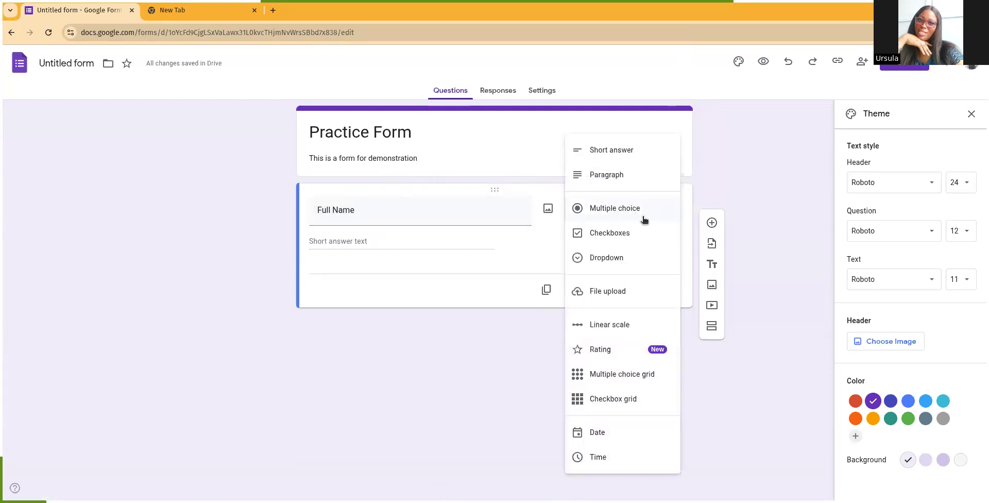
pyautogui.click(684, 202)
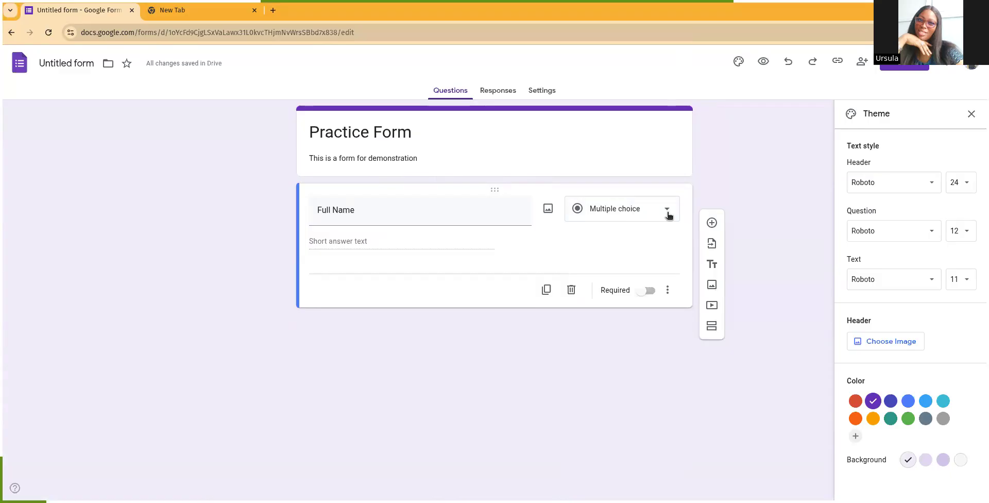
pyautogui.click(668, 215)
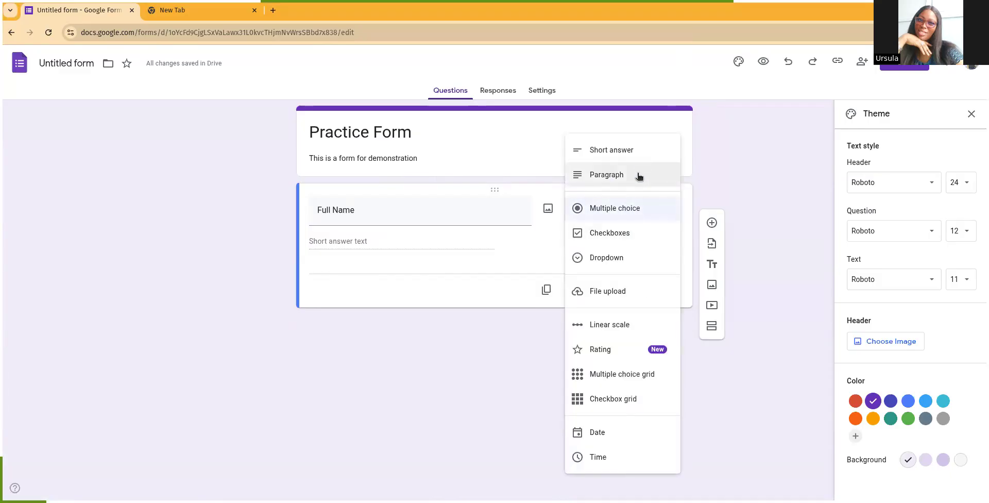
pyautogui.click(636, 150)
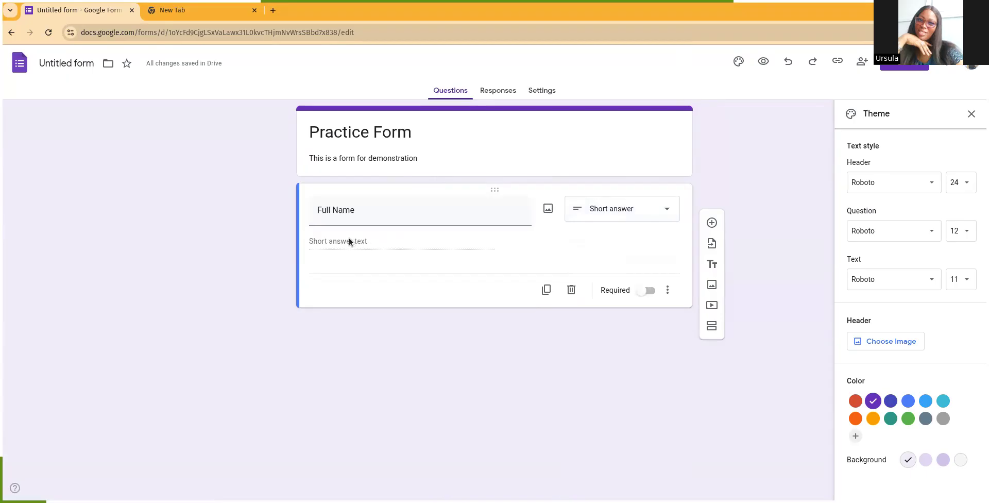
pyautogui.click(763, 61)
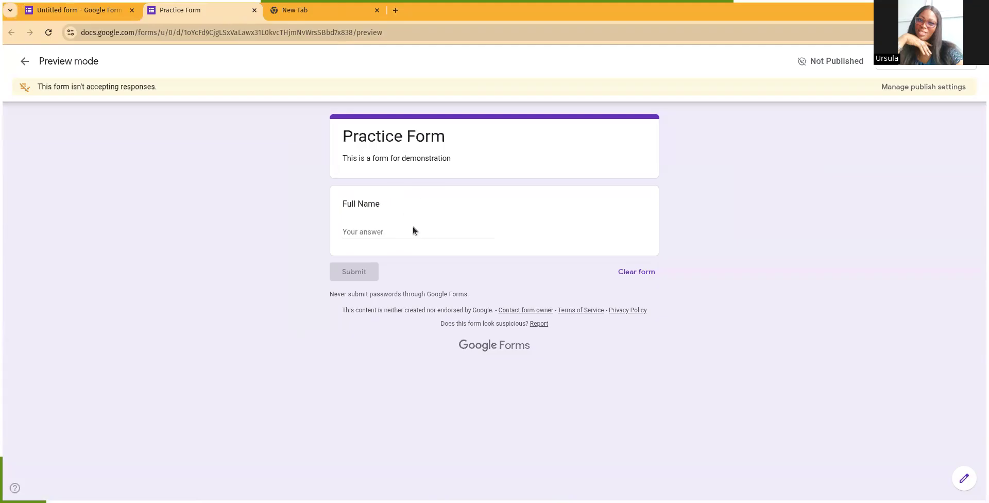
pyautogui.click(96, 10)
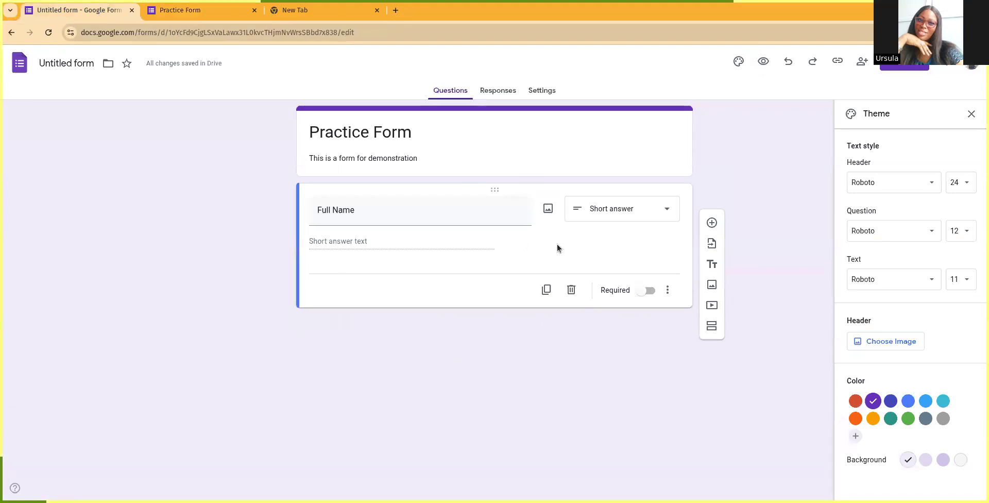
# Step: Try the Paragraph type for the Full Name question and check it in the reloaded preview before returning to the editor
pyautogui.click(632, 214)
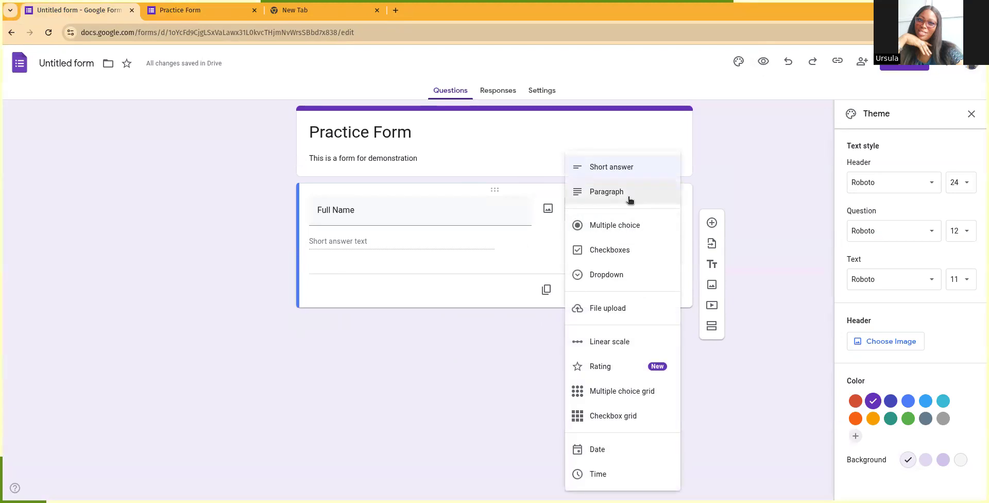
pyautogui.click(628, 198)
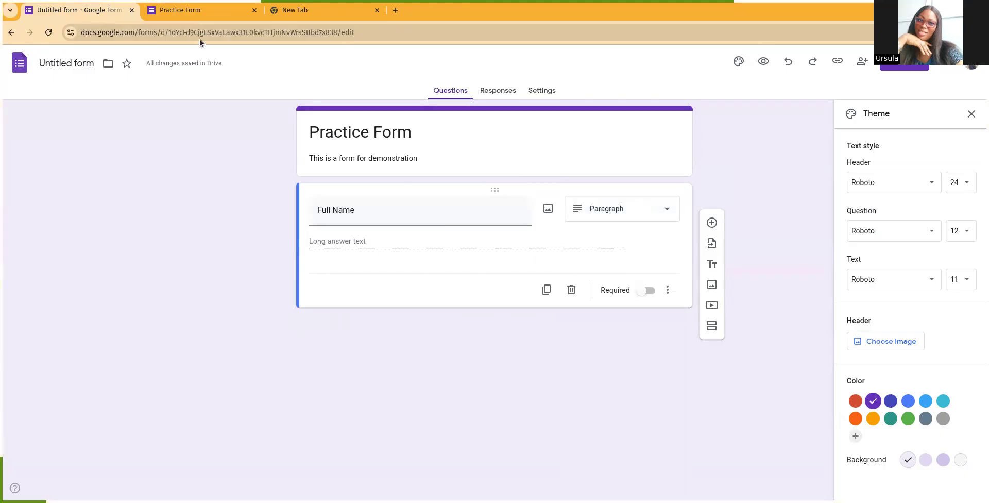
pyautogui.click(174, 17)
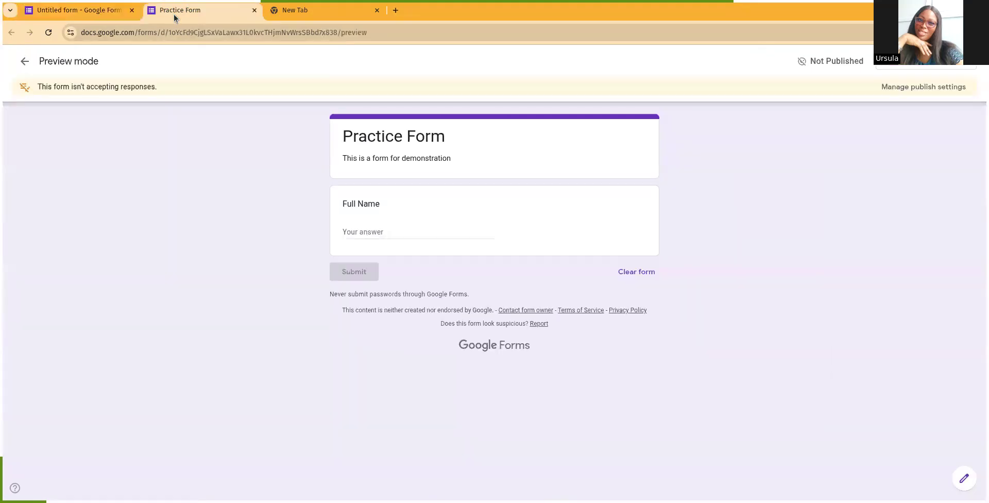
pyautogui.click(48, 32)
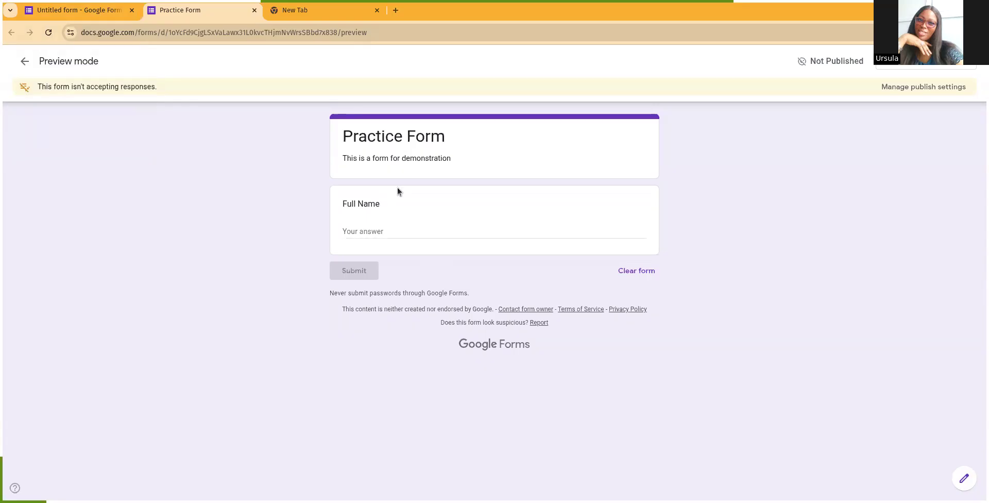
pyautogui.click(104, 12)
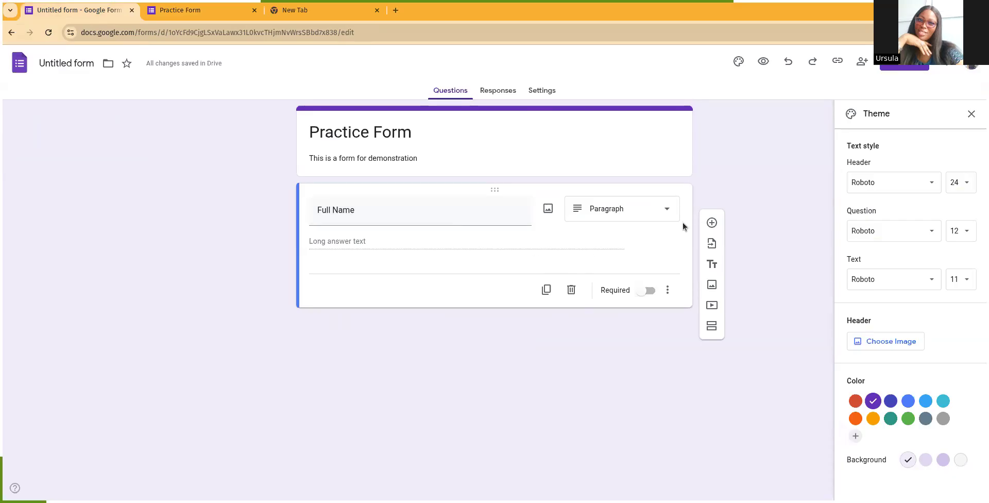
# Step: Set the Full Name question's type to Short answer and make the question required
pyautogui.click(666, 208)
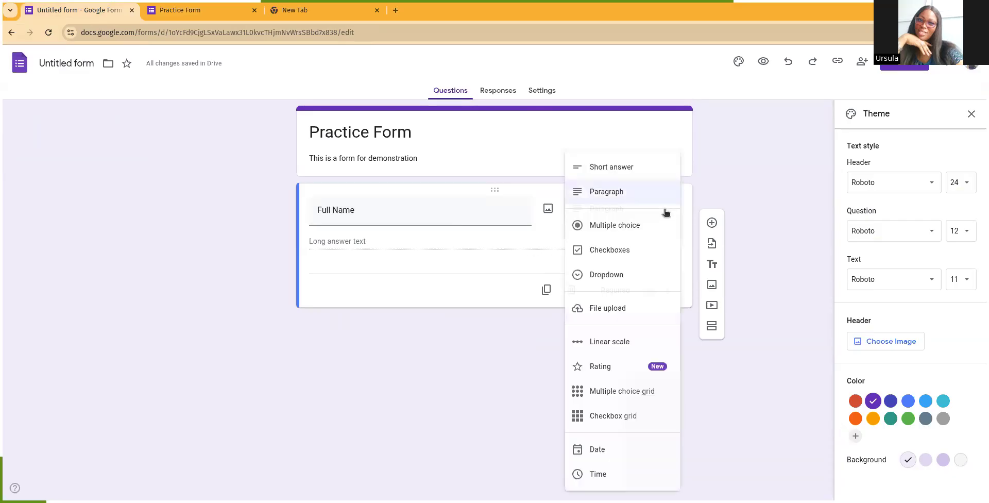
pyautogui.click(647, 168)
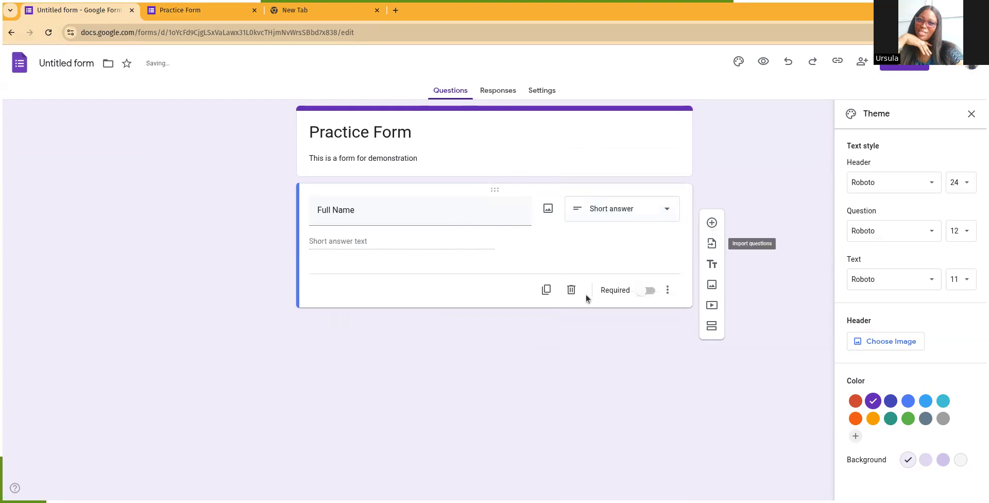
pyautogui.click(641, 291)
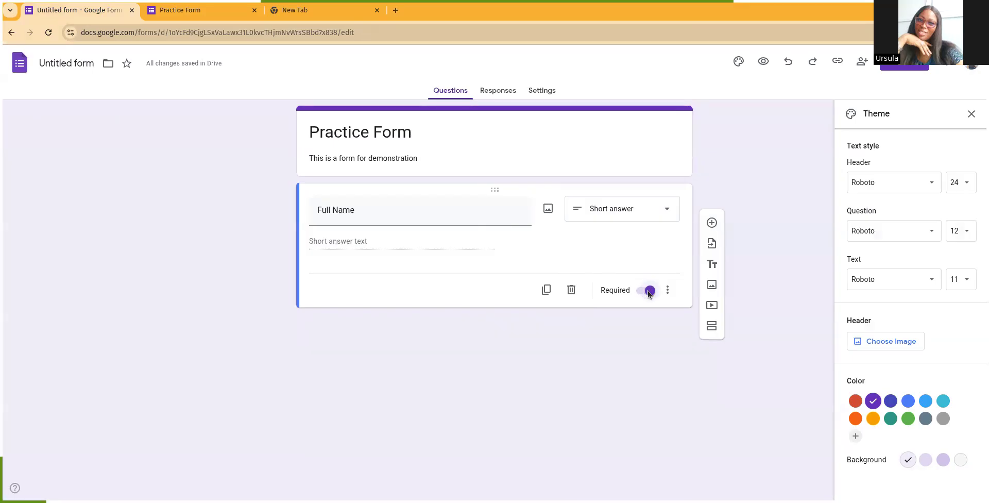
pyautogui.click(649, 292)
pyautogui.click(639, 293)
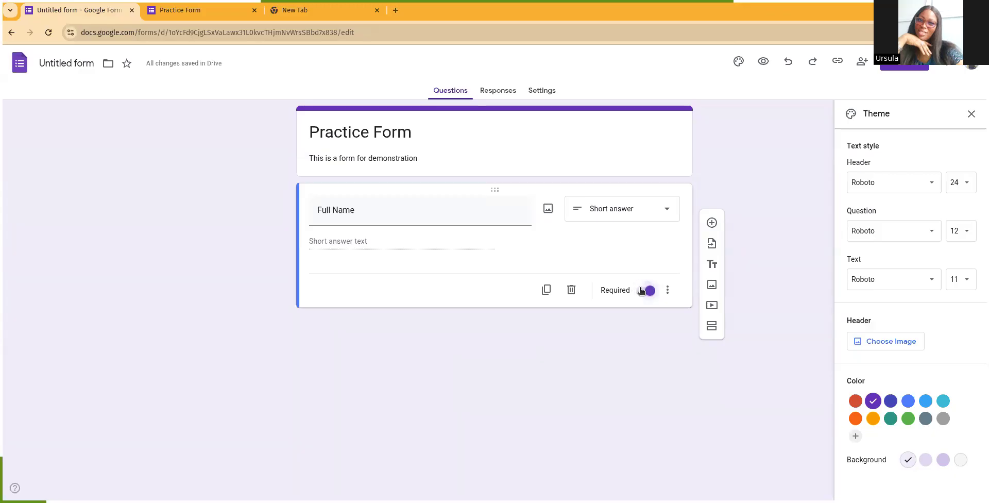
# Step: Add a new question below Full Name with the text "Do you like yam?"
pyautogui.click(714, 227)
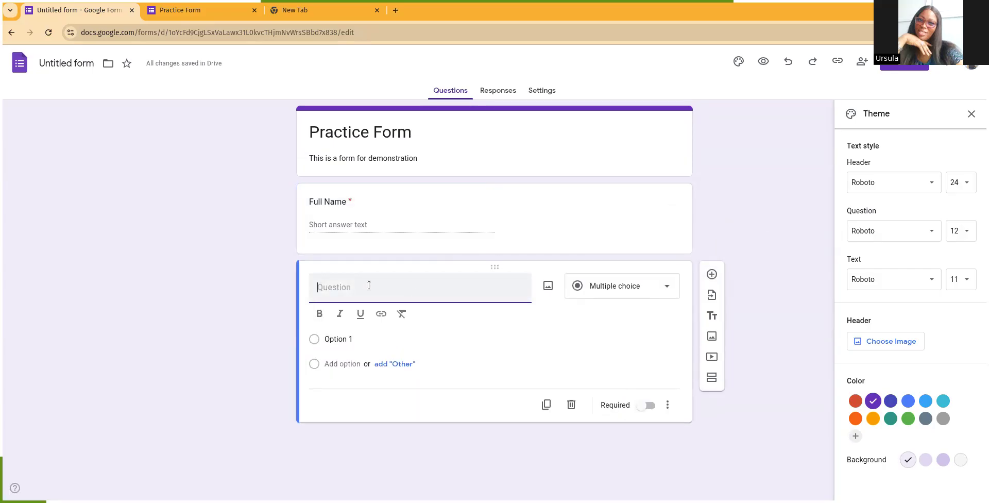
pyautogui.write('hWh')
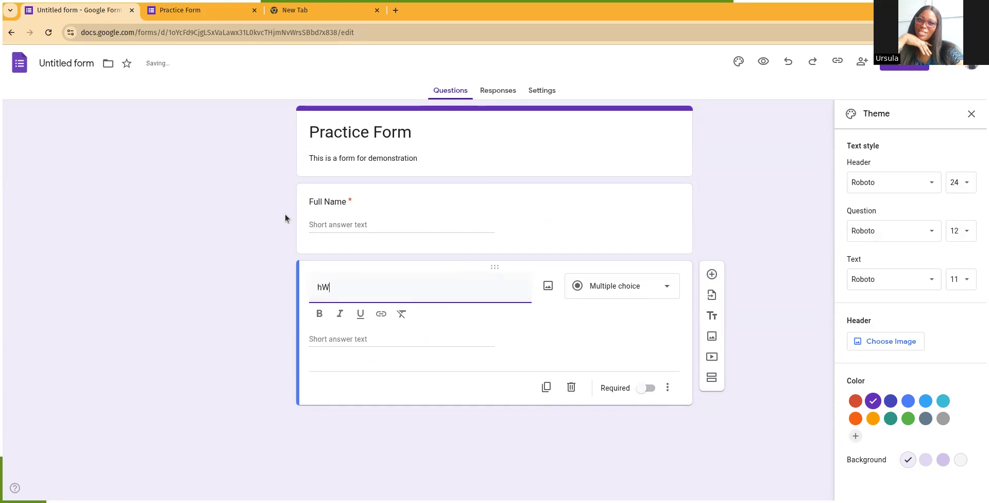
pyautogui.press('BackSpace')
pyautogui.press('BackSpace')
pyautogui.press('BackSpace')
pyautogui.write('how d')
pyautogui.press('BackSpace')
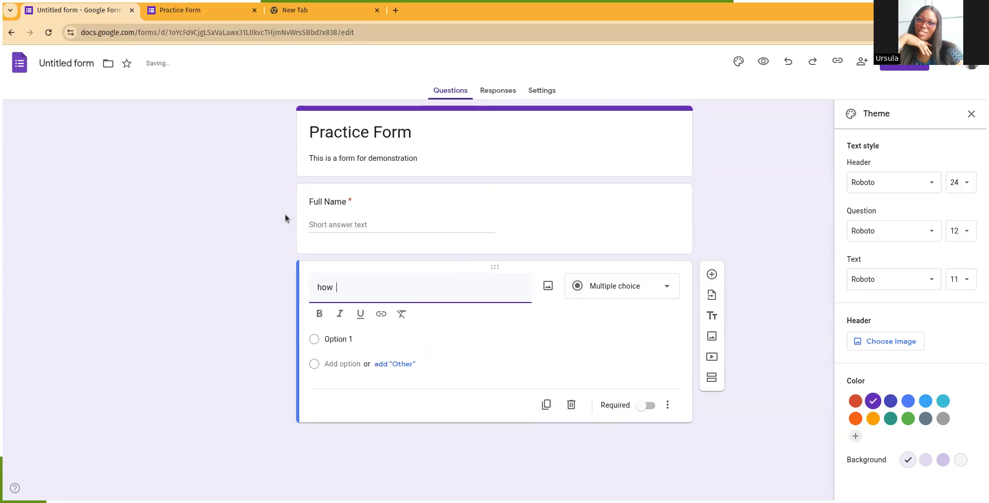
pyautogui.press('BackSpace')
pyautogui.press('BackSpace')
pyautogui.press('BackSpace')
pyautogui.press('BackSpace')
pyautogui.write('Do you ')
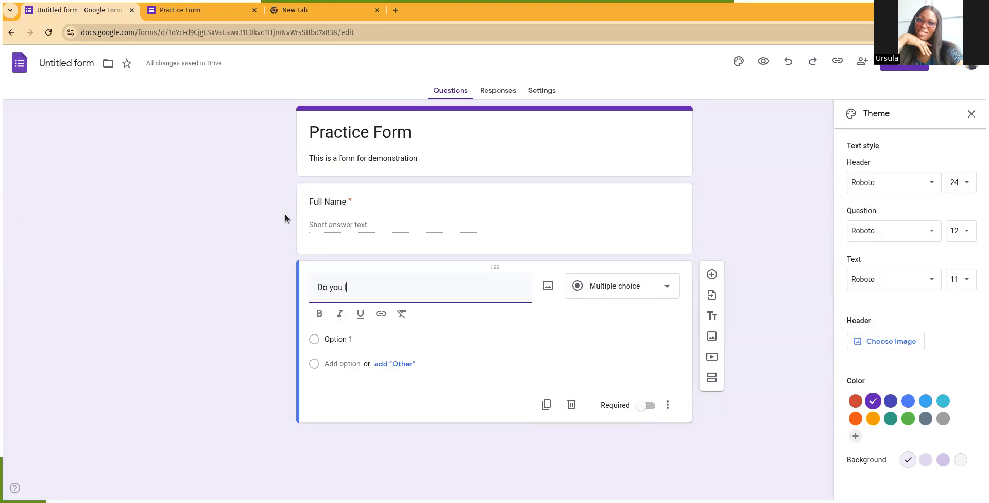
pyautogui.write('like yam')
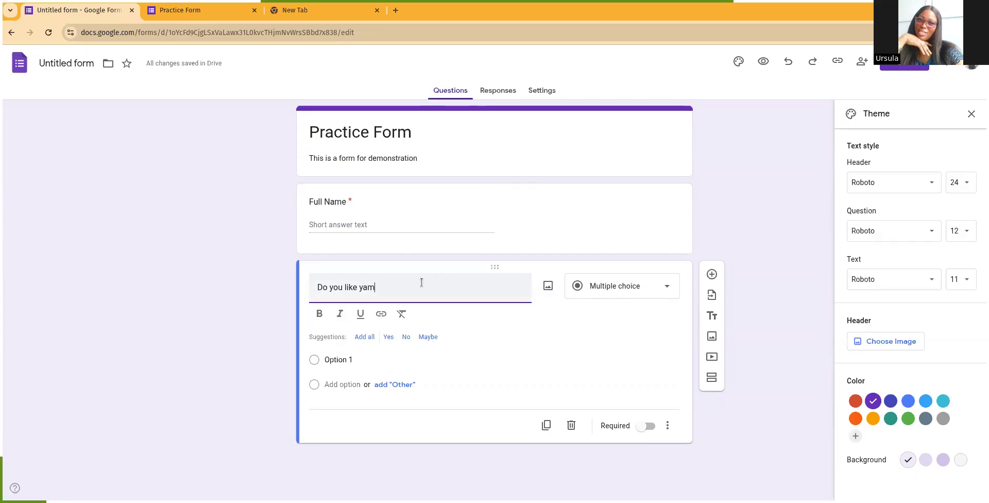
pyautogui.write('?')
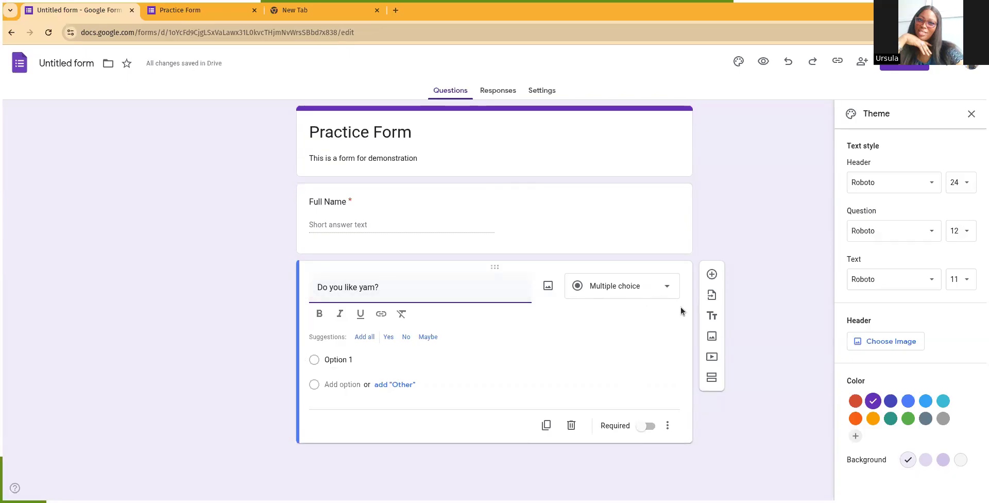
# Step: Set the "Do you like yam?" question's type to Checkboxes
pyautogui.click(662, 296)
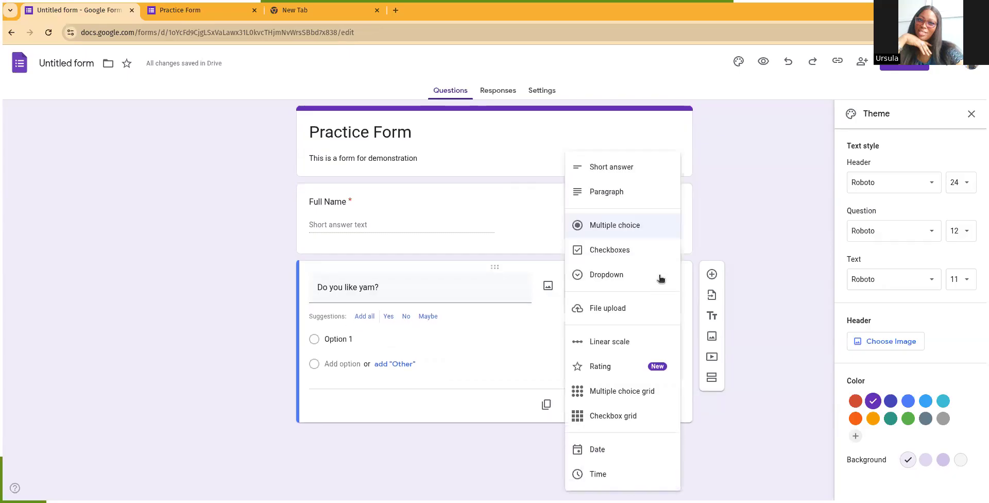
pyautogui.click(662, 233)
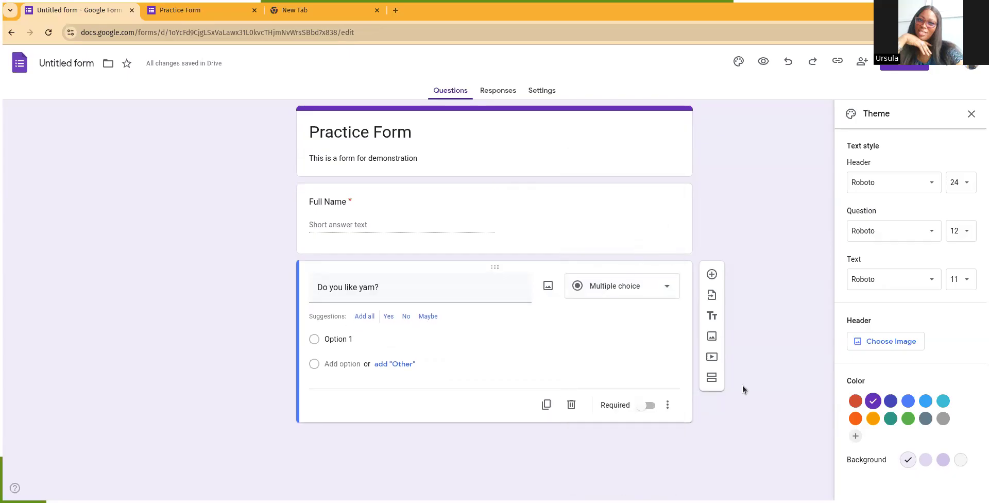
pyautogui.click(644, 286)
pyautogui.click(633, 250)
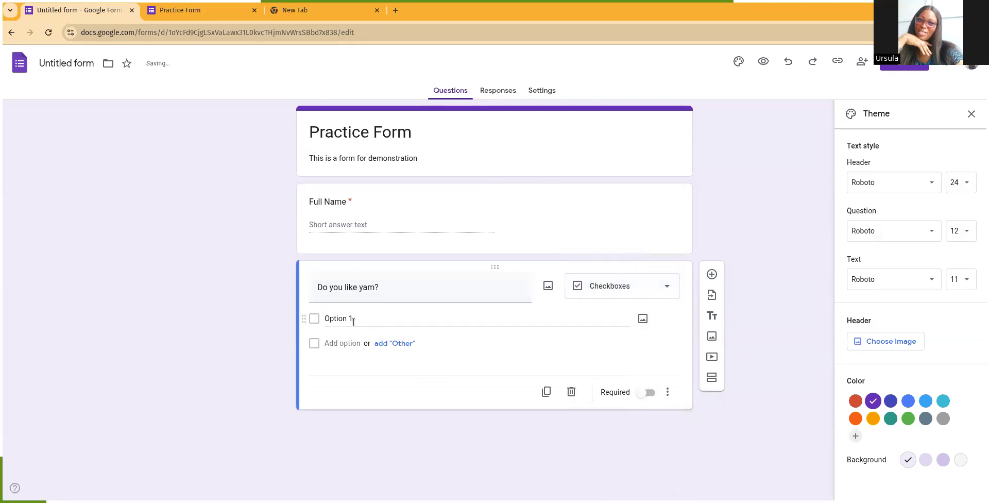
# Step: Give the "Do you like yam?" question the two answer options "Yes" and "No"
pyautogui.click(355, 320)
pyautogui.press('BackSpace')
pyautogui.write('Yes')
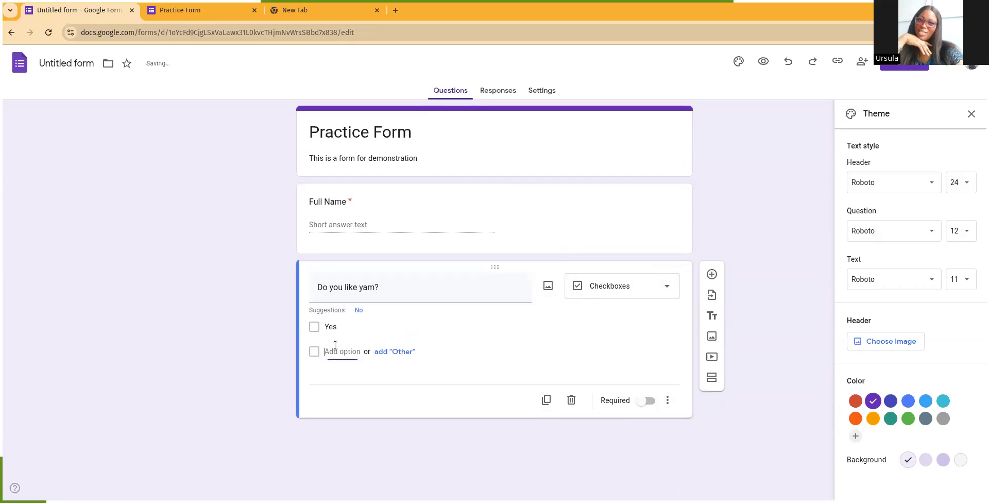
pyautogui.click(353, 348)
pyautogui.click(422, 381)
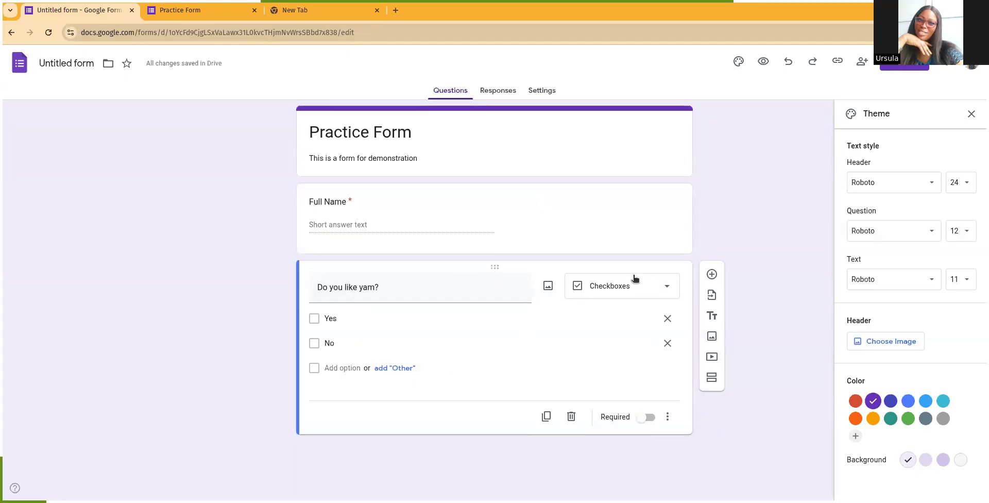
pyautogui.click(651, 291)
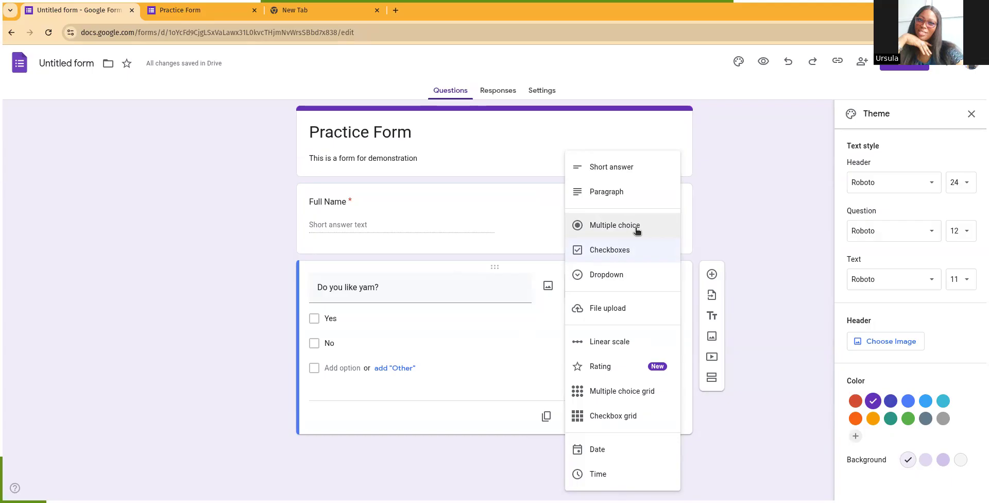
pyautogui.click(478, 420)
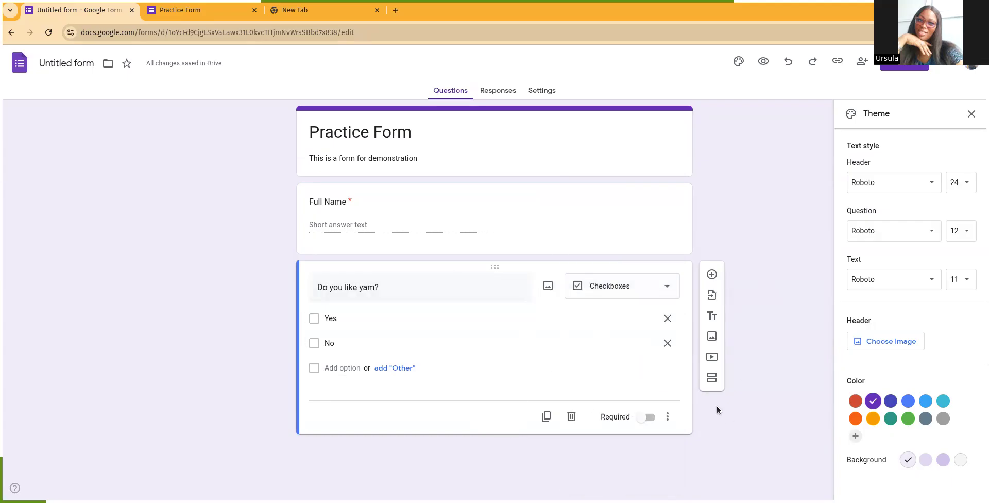
# Step: Add a multiple choice question with the text "Choose how you like your yam" below the checkbox question
pyautogui.click(712, 274)
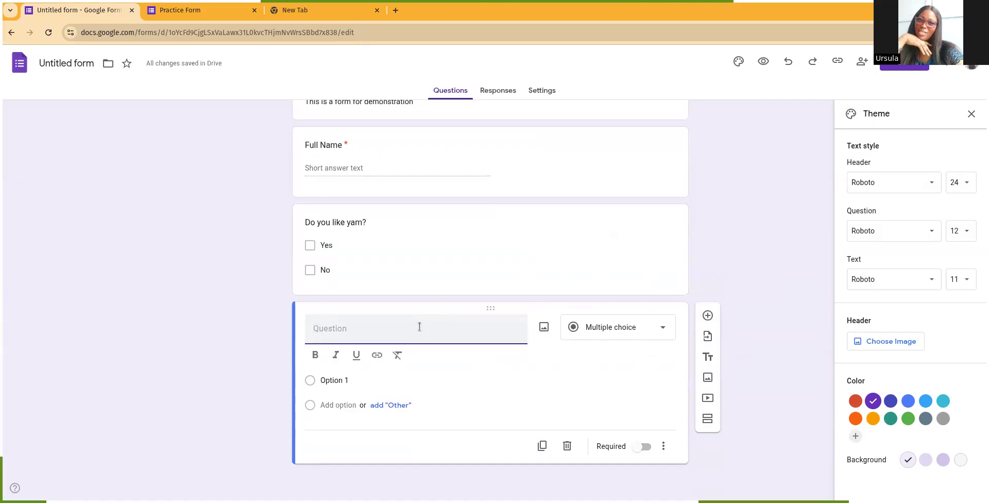
pyautogui.write('Chosso')
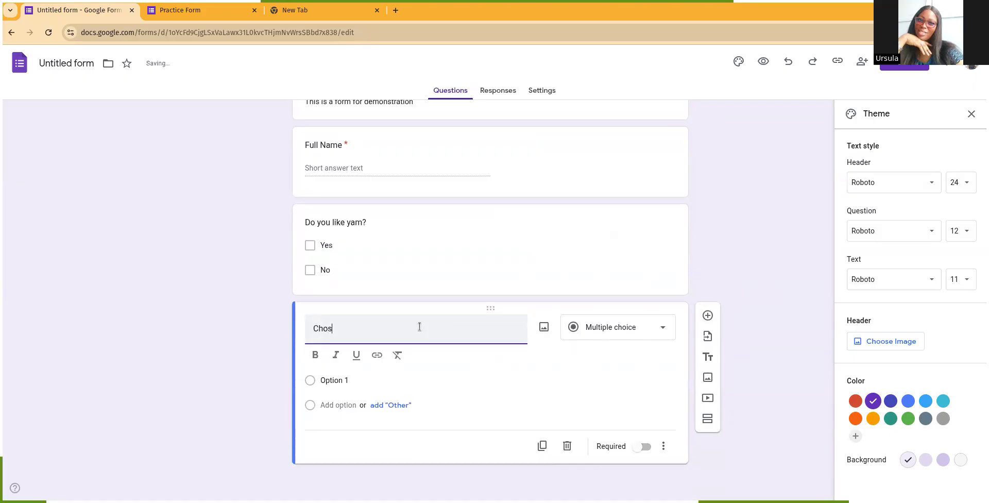
pyautogui.press('BackSpace')
pyautogui.write('ose how you l')
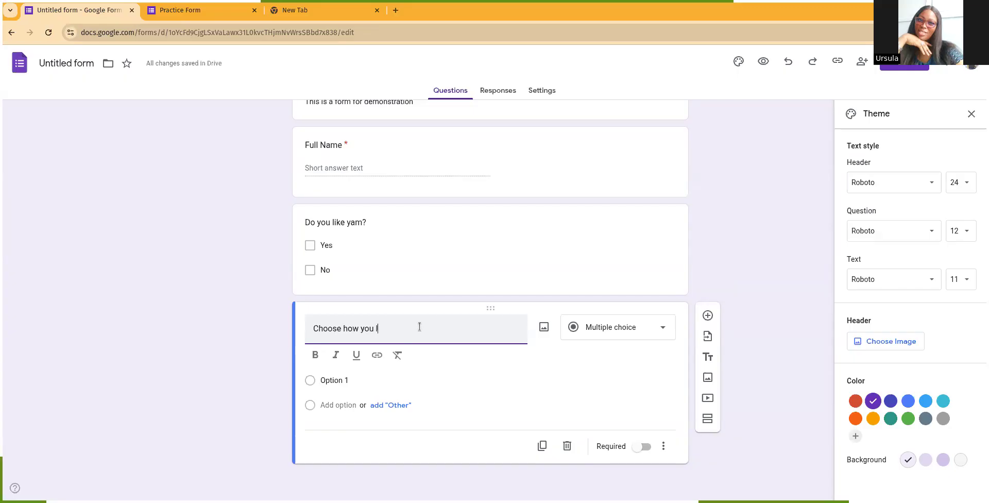
pyautogui.write('ike your yam')
pyautogui.click(625, 327)
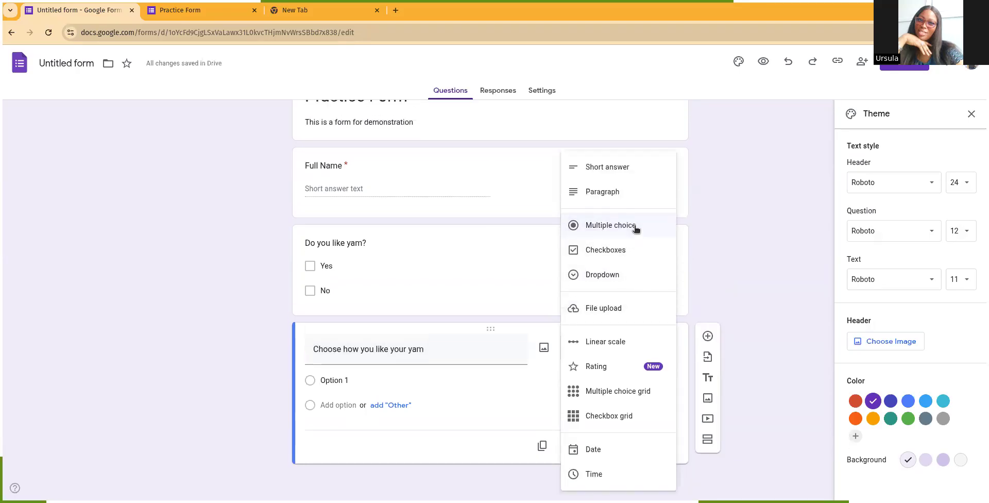
pyautogui.click(400, 382)
# Step: Enter "Yam and egg sauce" and "with vegetables" as the first two options of the "Choose how you like your yam" question
pyautogui.click(381, 379)
pyautogui.press('BackSpace')
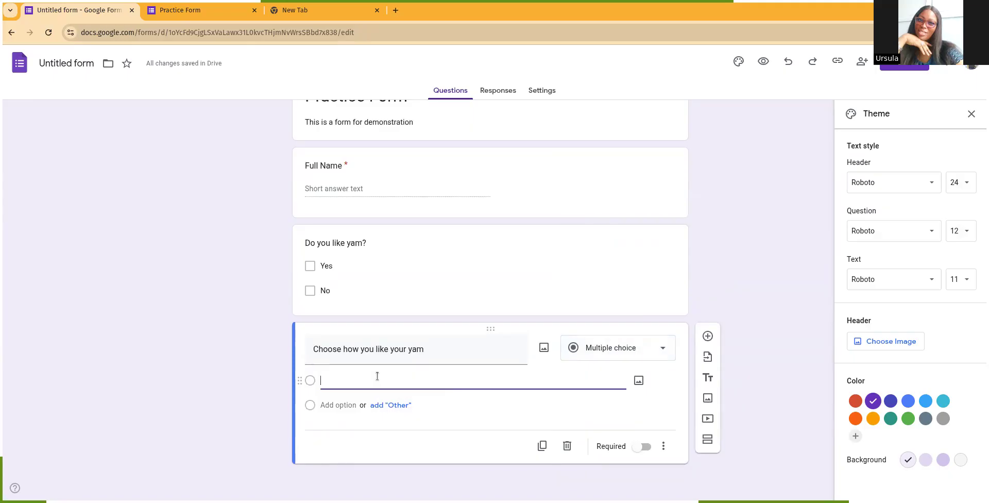
pyautogui.write('Yam and egg sa')
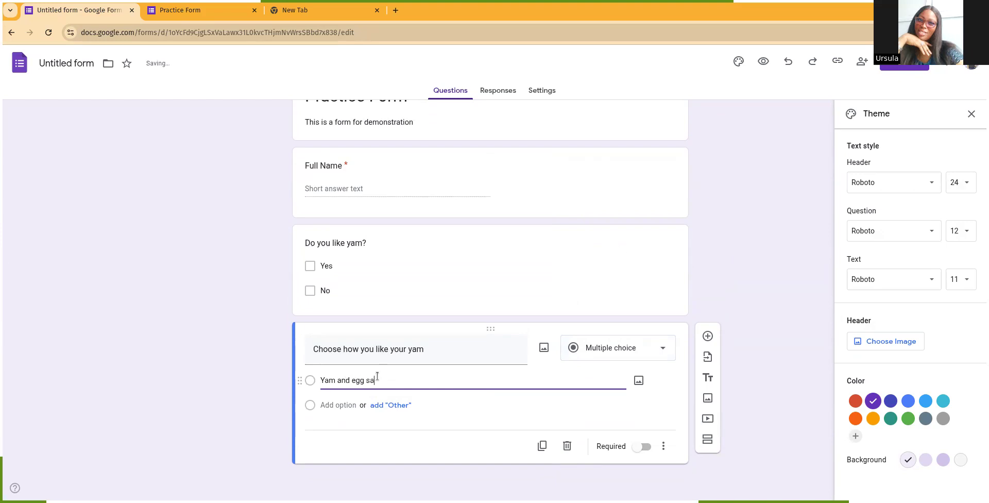
pyautogui.write('uce')
pyautogui.click(452, 405)
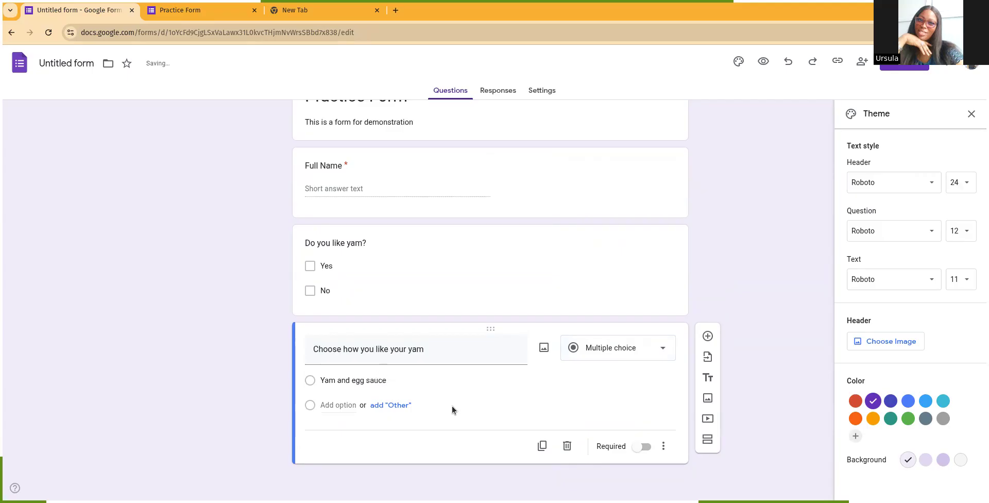
pyautogui.click(345, 405)
pyautogui.press('BackSpace')
pyautogui.write('with vegetables')
# Step: Add "with just oil and salt" and "with oil and ugba with utazi" as the third and fourth options of the multiple choice question
pyautogui.click(340, 429)
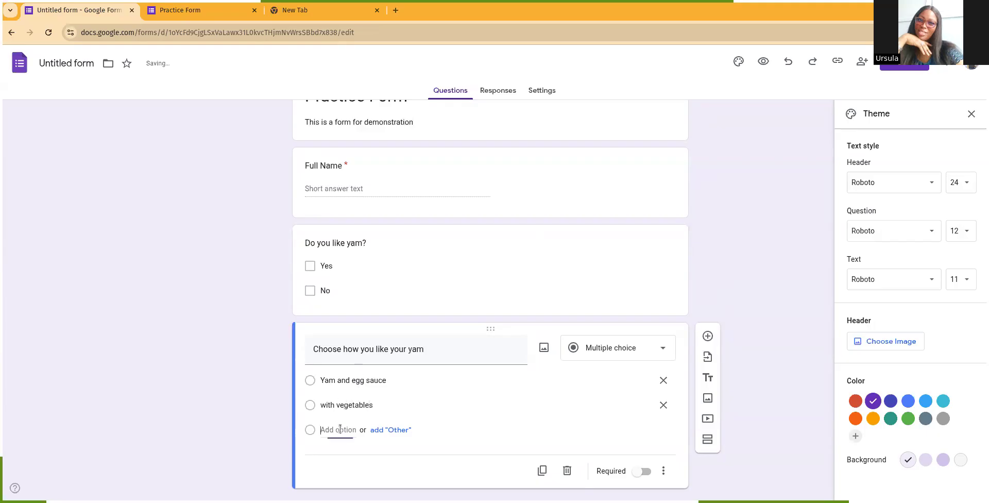
pyautogui.write('oil')
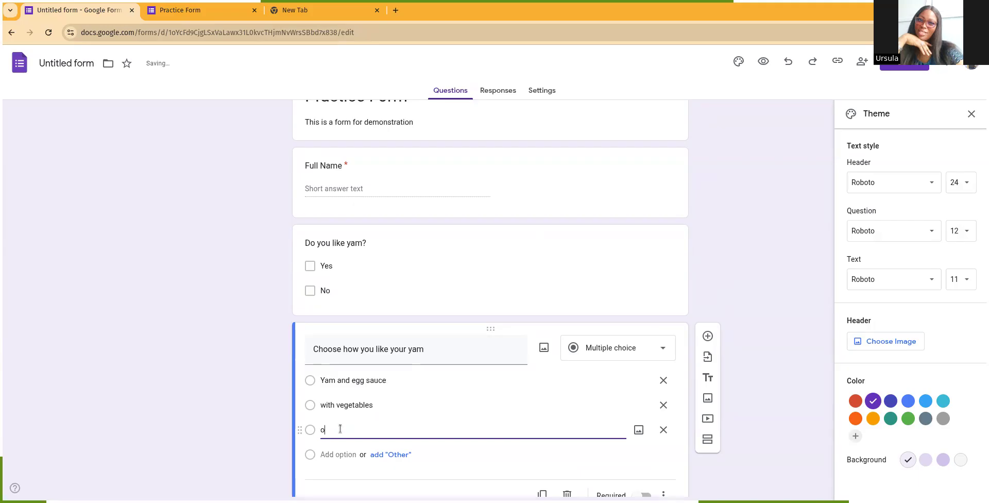
pyautogui.press('BackSpace')
pyautogui.press('BackSpace')
pyautogui.press('BackSpace')
pyautogui.write('with just')
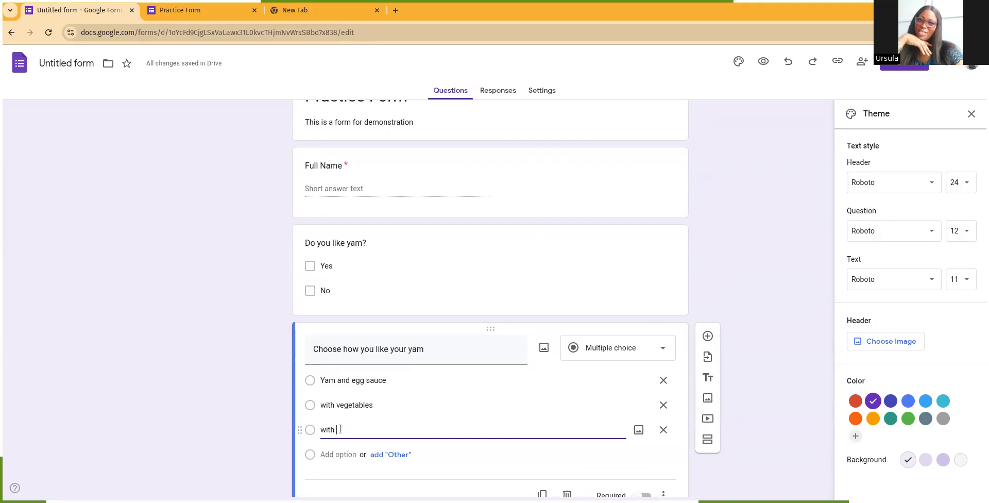
pyautogui.write('il and')
pyautogui.write(' o')
pyautogui.write(' salt')
pyautogui.click(339, 454)
pyautogui.press('BackSpace')
pyautogui.write('wi')
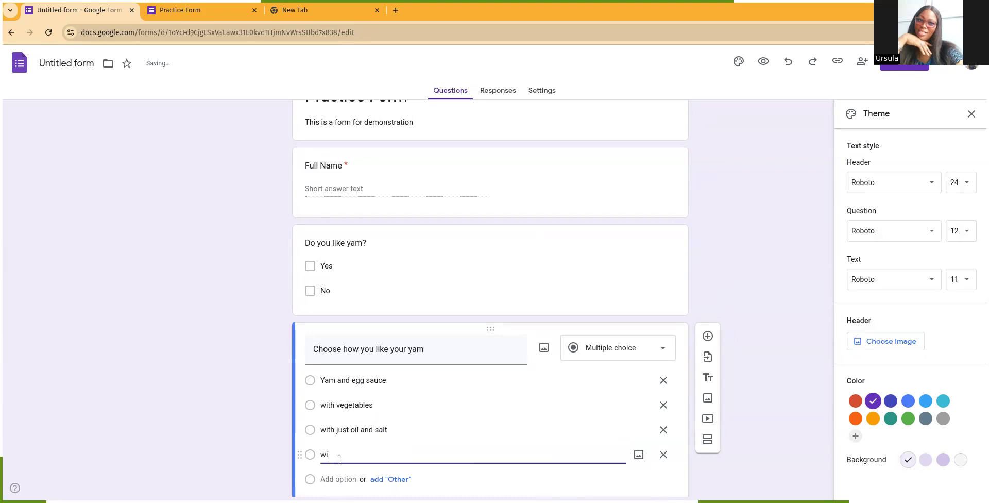
pyautogui.write('th oil and ugba with')
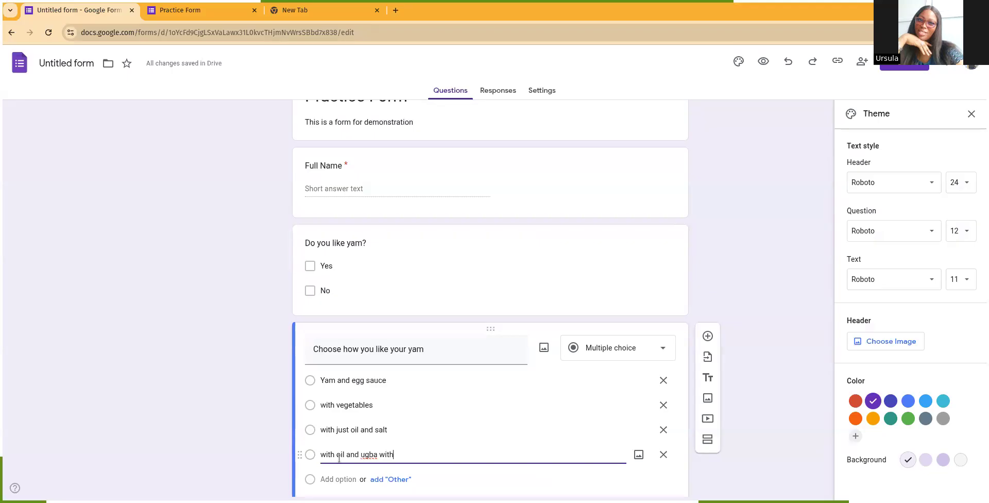
pyautogui.write(' utazi')
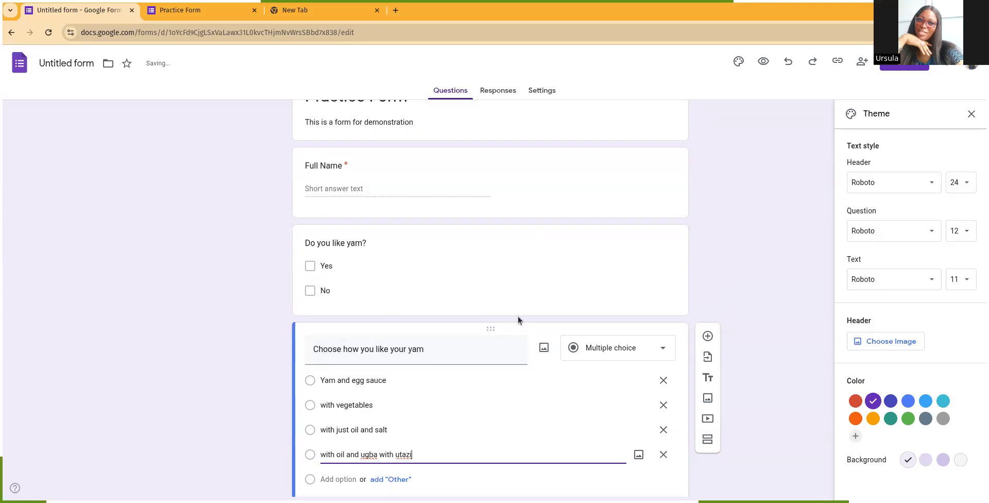
# Step: Make the "Do you like yam?" question required
pyautogui.scroll(-1, 517, 316)
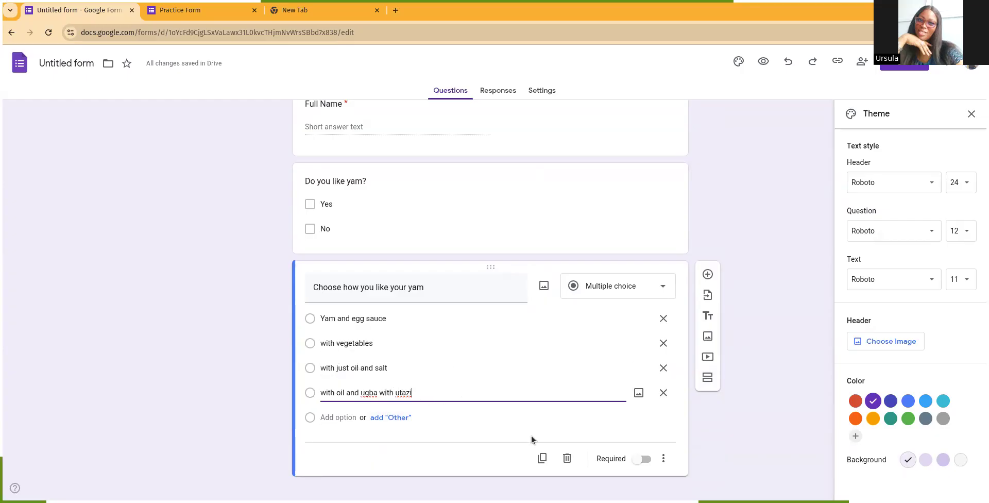
pyautogui.scroll(2, 545, 288)
pyautogui.click(551, 291)
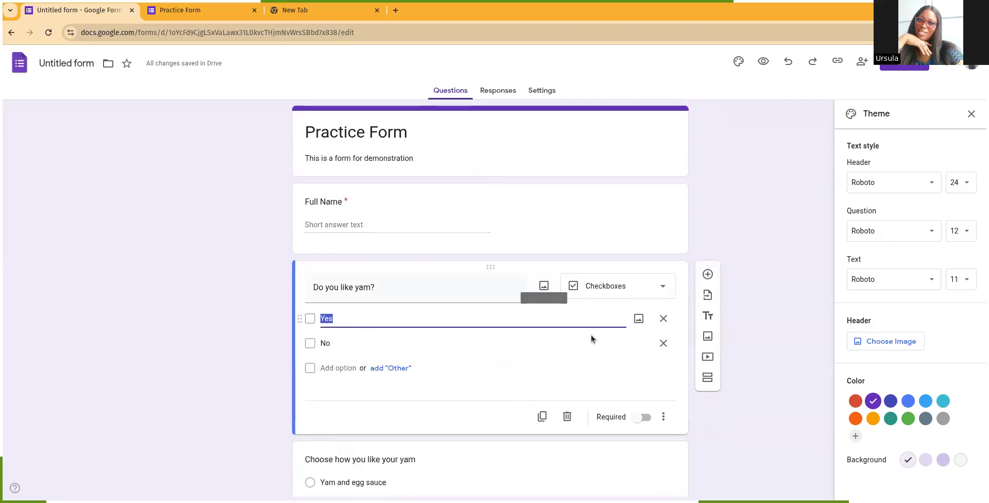
pyautogui.click(640, 418)
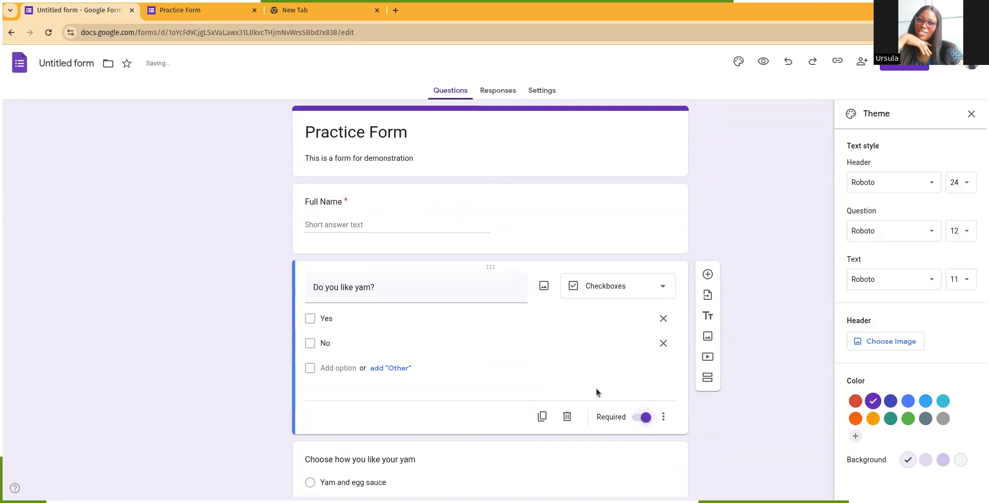
# Step: Open the form's preview and look through all its questions and answer options
pyautogui.click(763, 61)
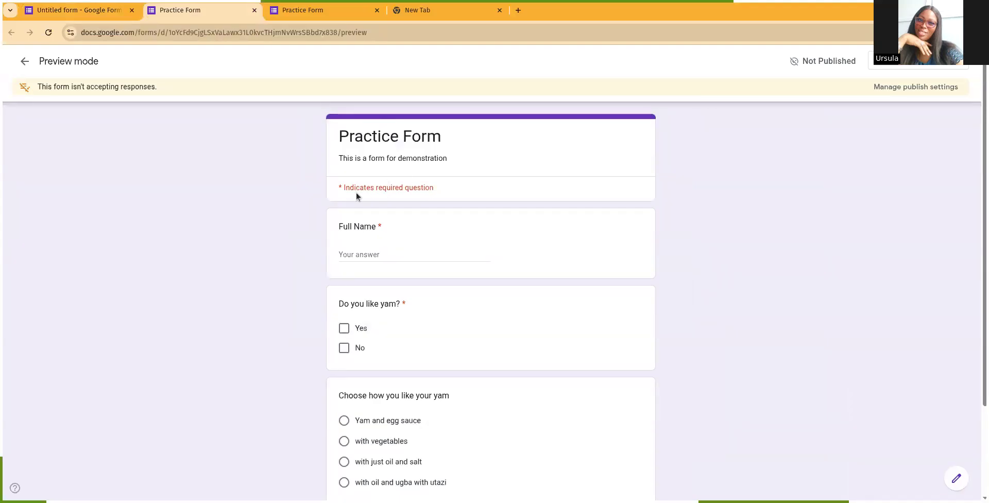
pyautogui.scroll(-3, 400, 267)
pyautogui.scroll(3, 376, 187)
pyautogui.scroll(-1, 409, 294)
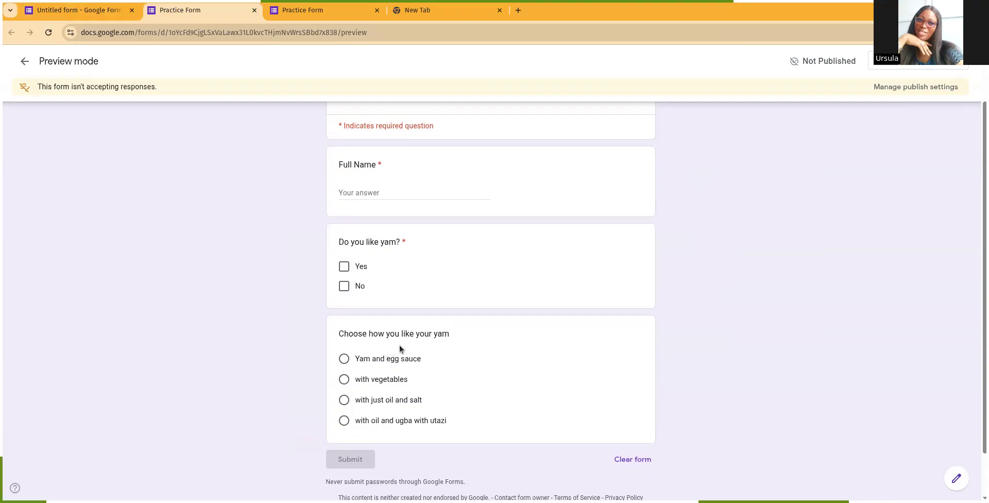
# Step: Test the answer choices in the preview, selecting "with vegetables" and "Yes", and place the cursor in the Full Name answer
pyautogui.click(344, 379)
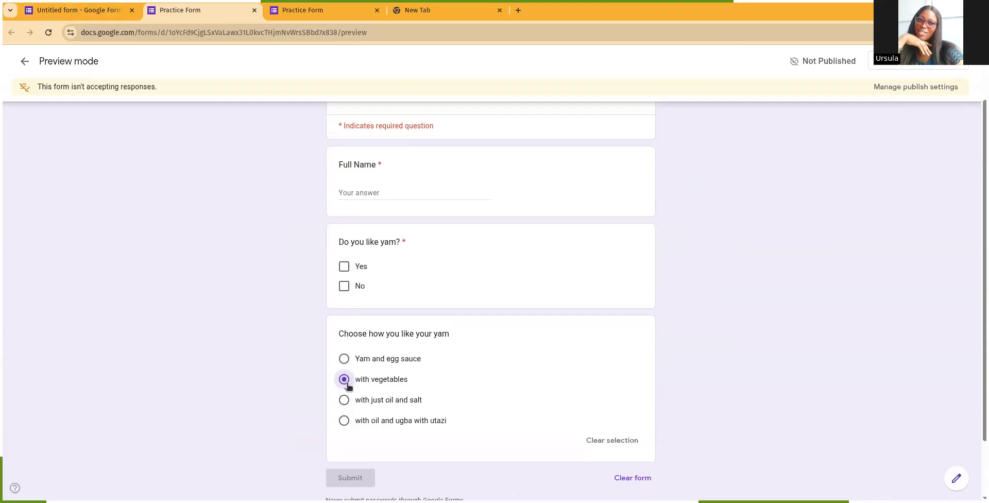
pyautogui.click(344, 400)
pyautogui.click(344, 420)
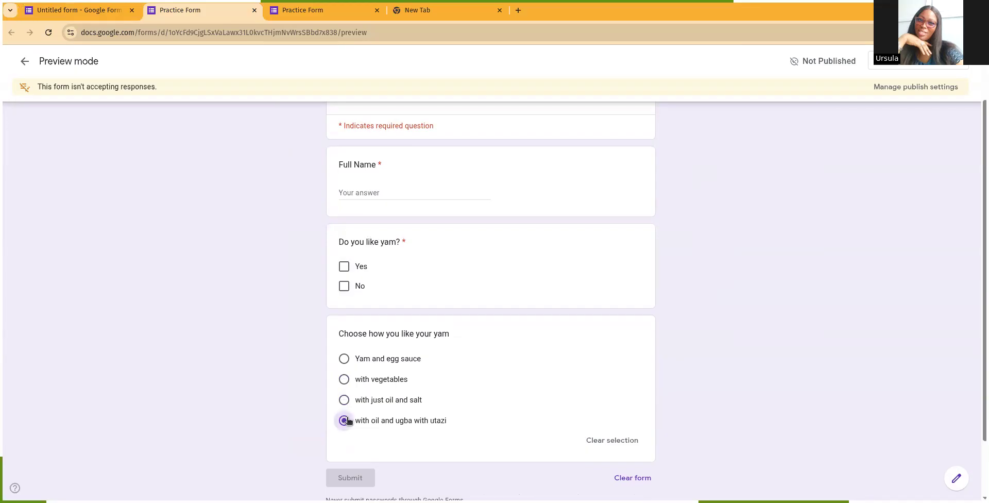
pyautogui.click(343, 379)
pyautogui.click(343, 267)
pyautogui.click(343, 287)
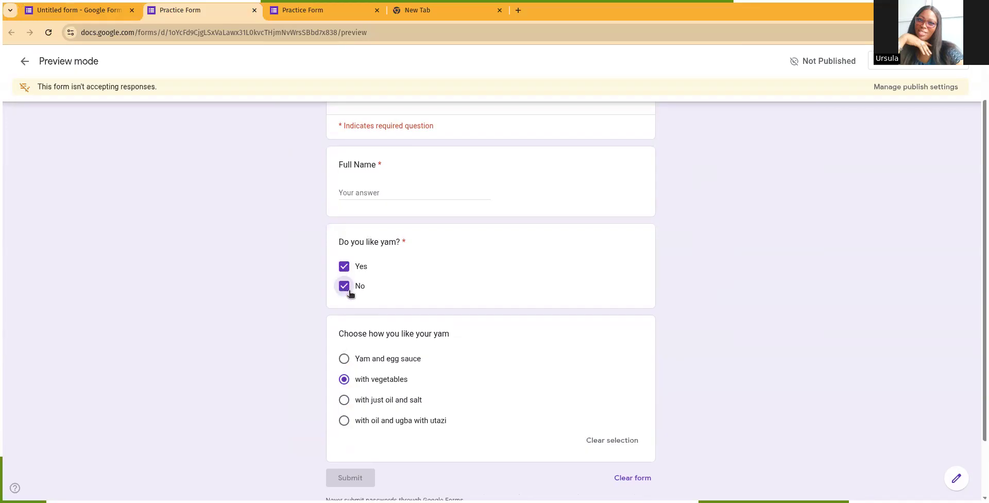
pyautogui.click(345, 287)
pyautogui.click(361, 187)
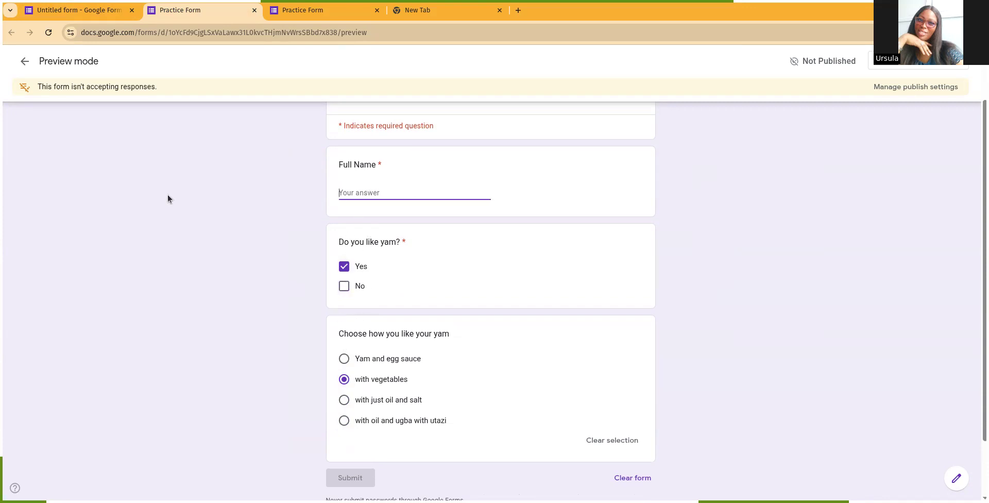
# Step: Switch back to the form editor and select the "Choose how you like your yam" question
pyautogui.click(79, 10)
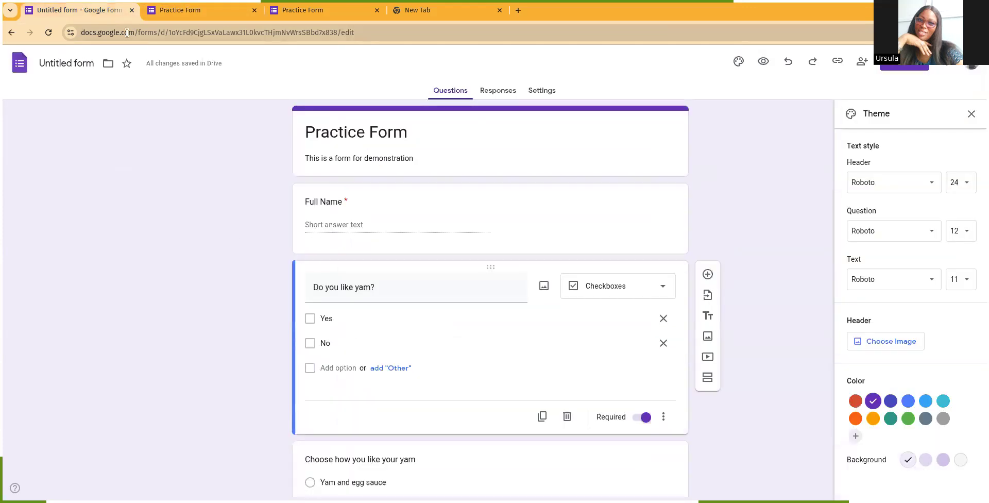
pyautogui.scroll(-3, 427, 248)
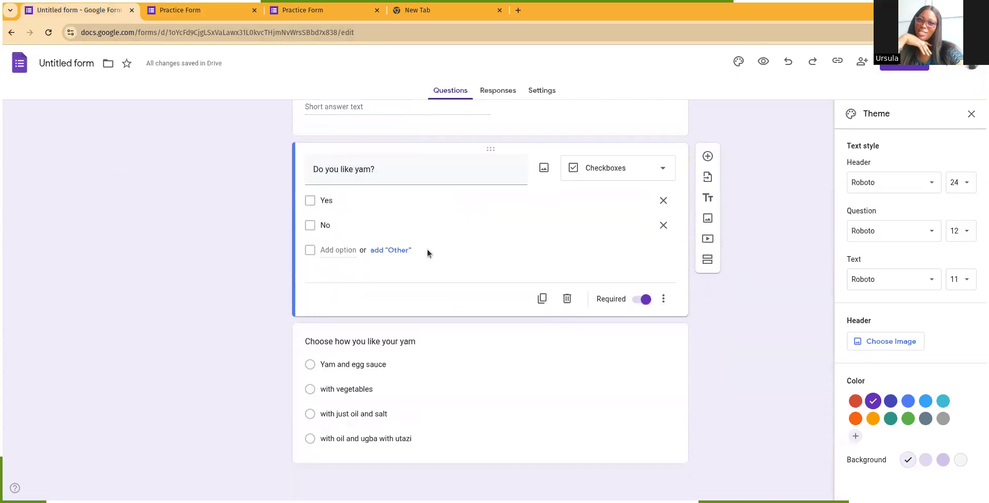
pyautogui.click(579, 438)
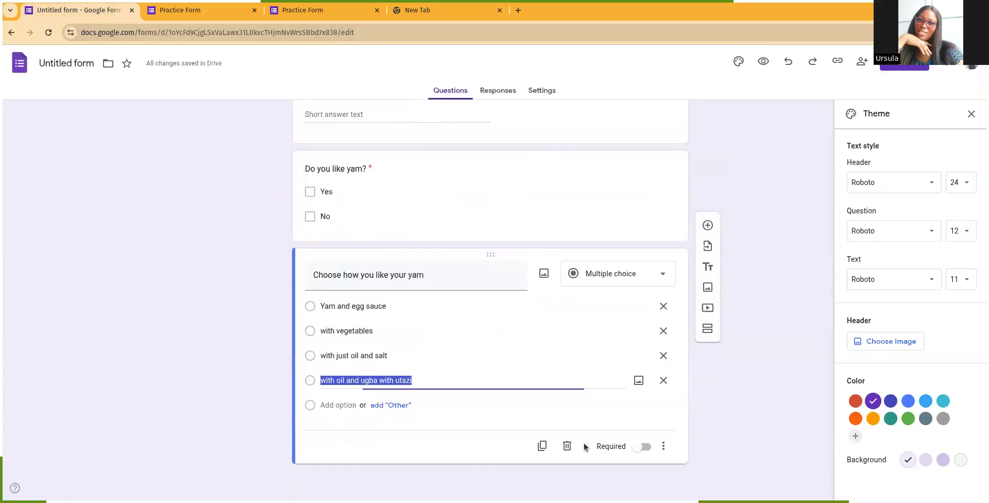
pyautogui.click(458, 437)
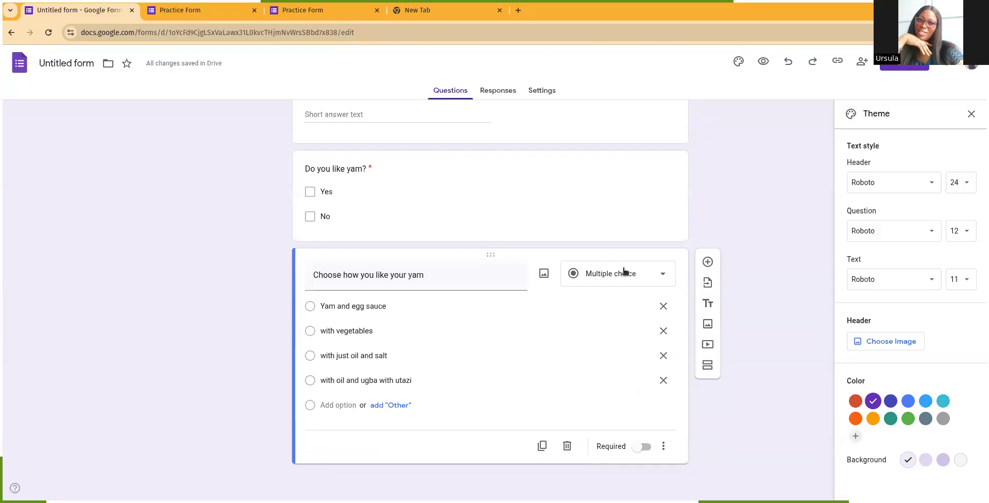
pyautogui.click(707, 262)
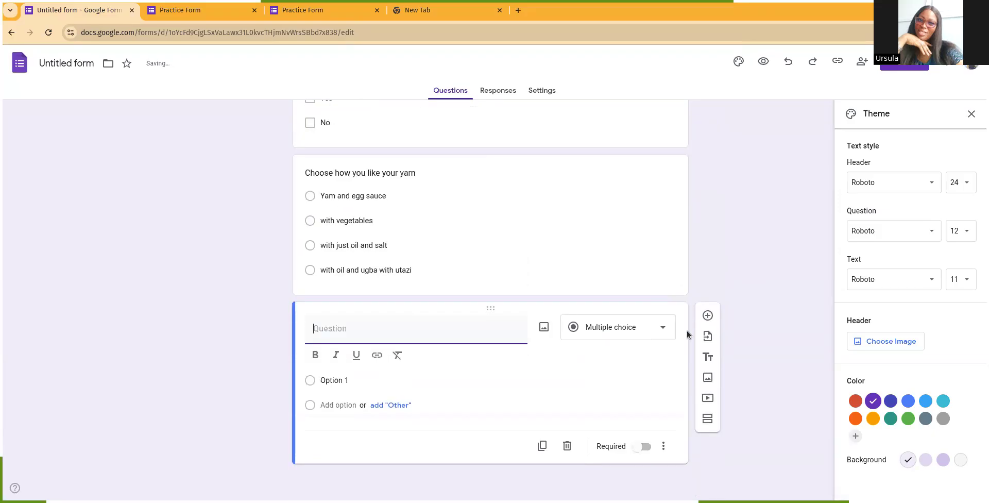
pyautogui.click(645, 332)
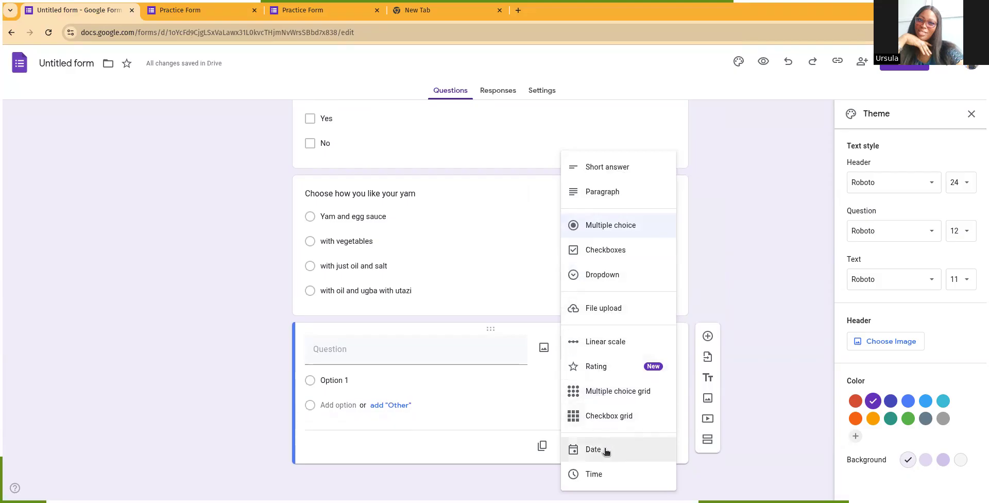
pyautogui.click(459, 379)
pyautogui.click(407, 355)
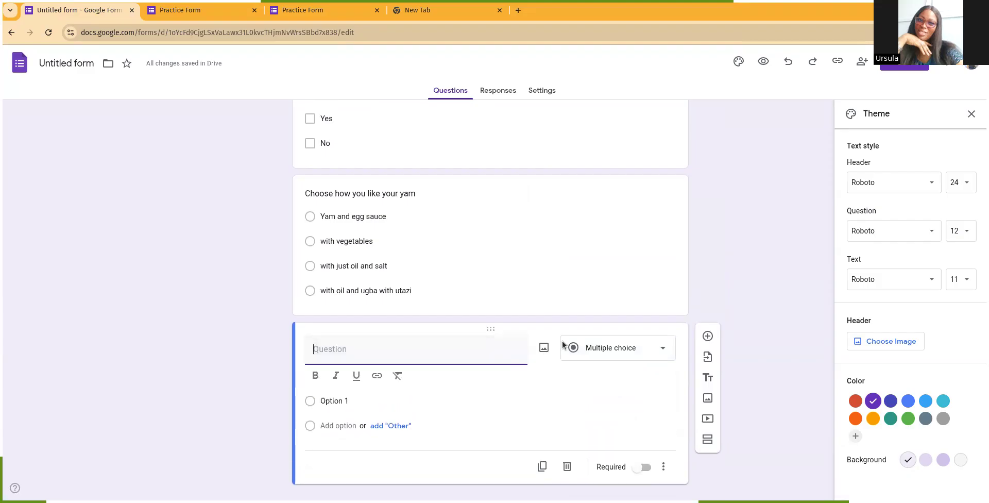
pyautogui.click(357, 376)
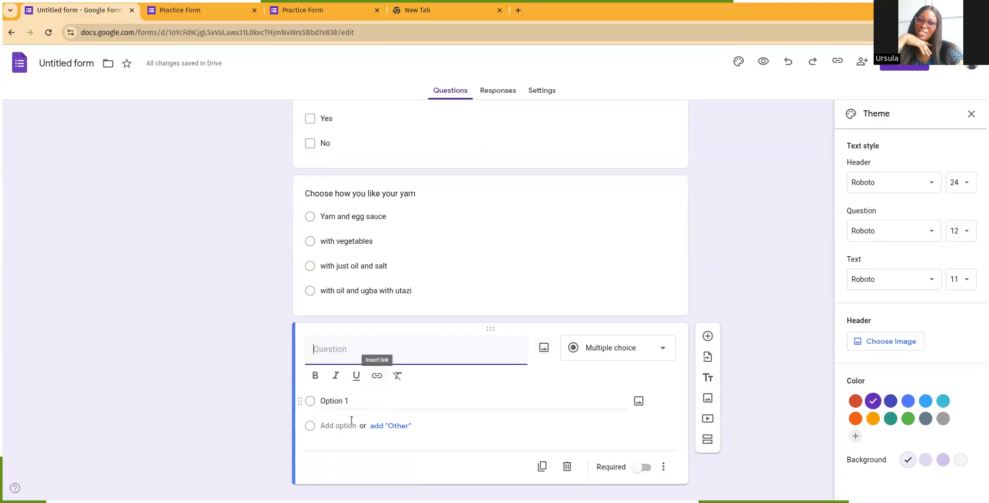
pyautogui.click(358, 375)
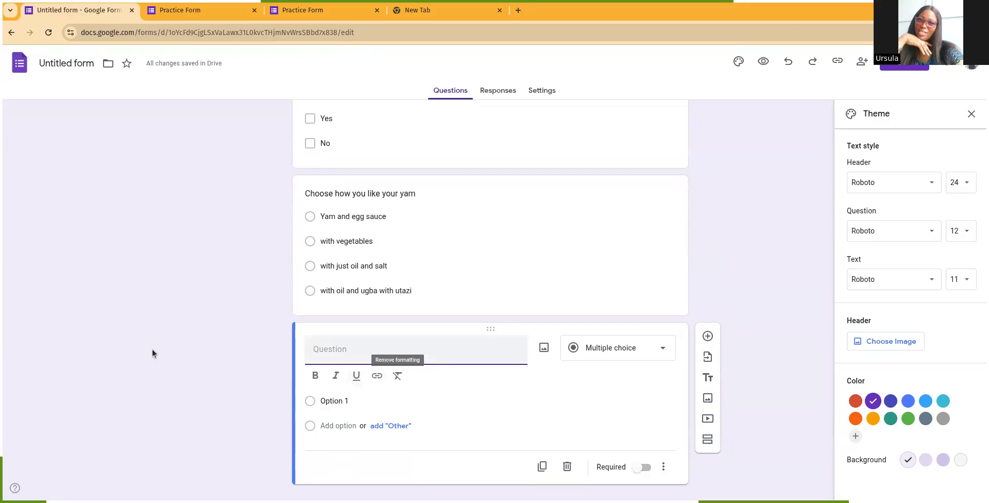
pyautogui.scroll(-1, 640, 355)
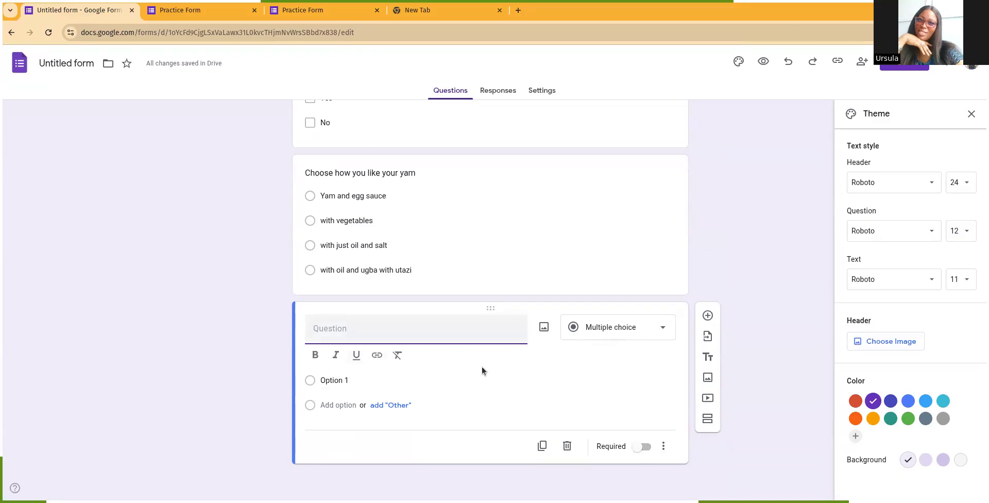
pyautogui.click(567, 446)
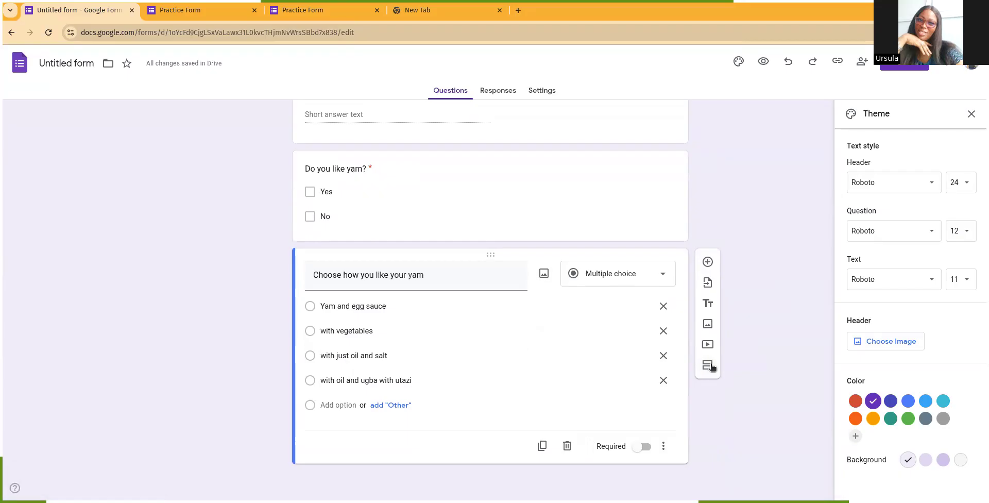
# Step: Add a second section after the "Choose how you like your yam" question and title it "get to know"
pyautogui.click(707, 365)
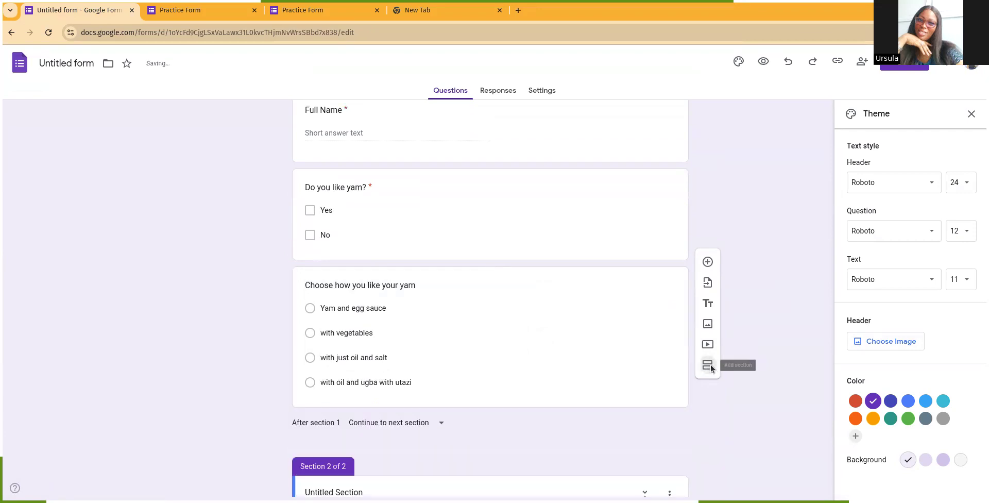
pyautogui.click(452, 442)
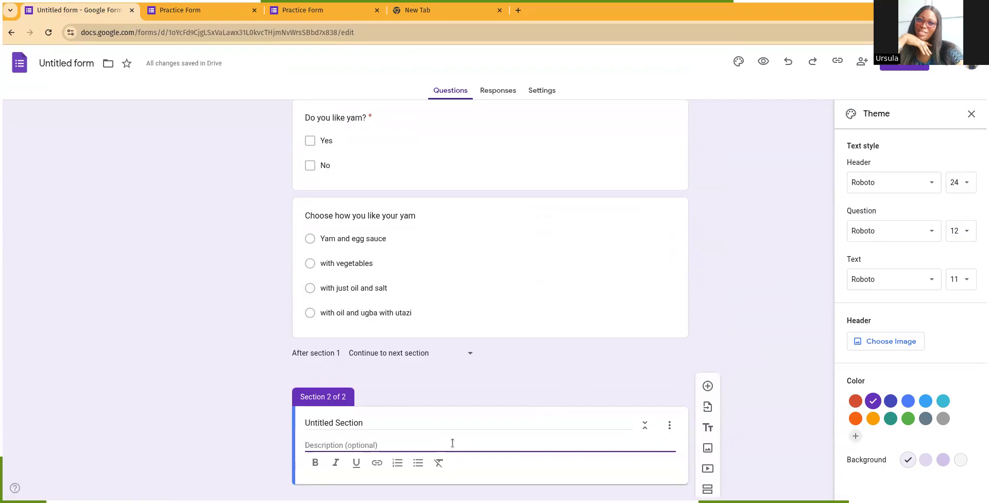
pyautogui.click(422, 423)
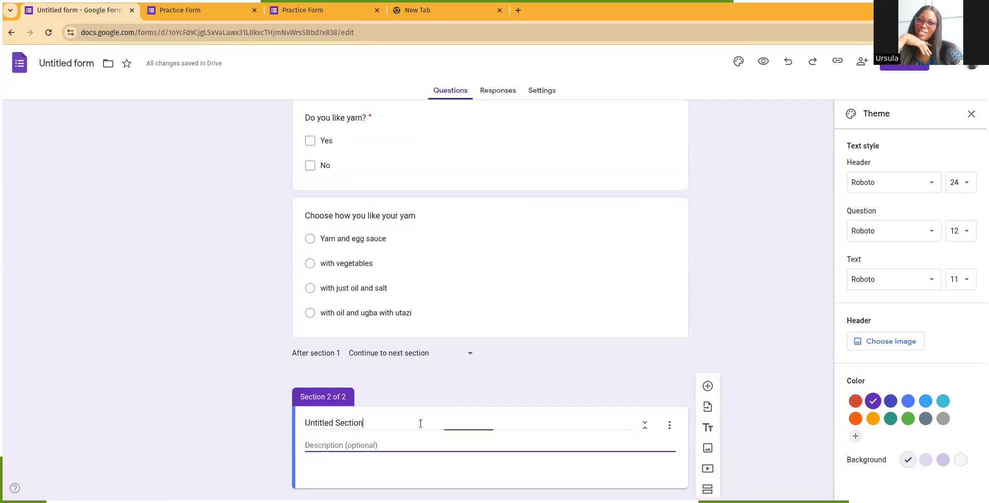
pyautogui.press('BackSpace')
pyautogui.press('BackSpace')
pyautogui.press('BackSpace')
pyautogui.press('BackSpace')
pyautogui.press('BackSpace')
pyautogui.press('BackSpace')
pyautogui.press('BackSpace')
pyautogui.press('BackSpace')
pyautogui.press('BackSpace')
pyautogui.press('BackSpace')
pyautogui.press('BackSpace')
pyautogui.press('BackSpace')
pyautogui.press('BackSpace')
pyautogui.press('BackSpace')
pyautogui.press('BackSpace')
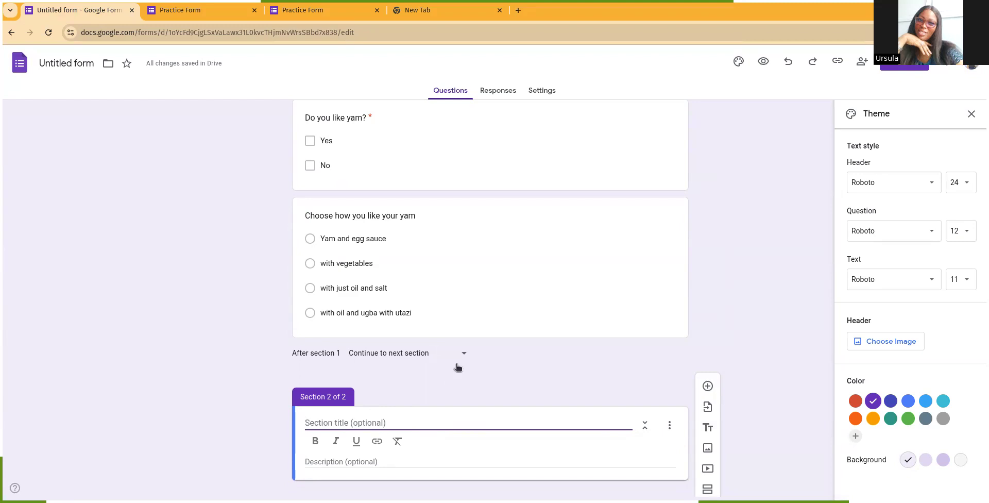
pyautogui.scroll(-1, 428, 400)
pyautogui.click(384, 397)
pyautogui.click(376, 404)
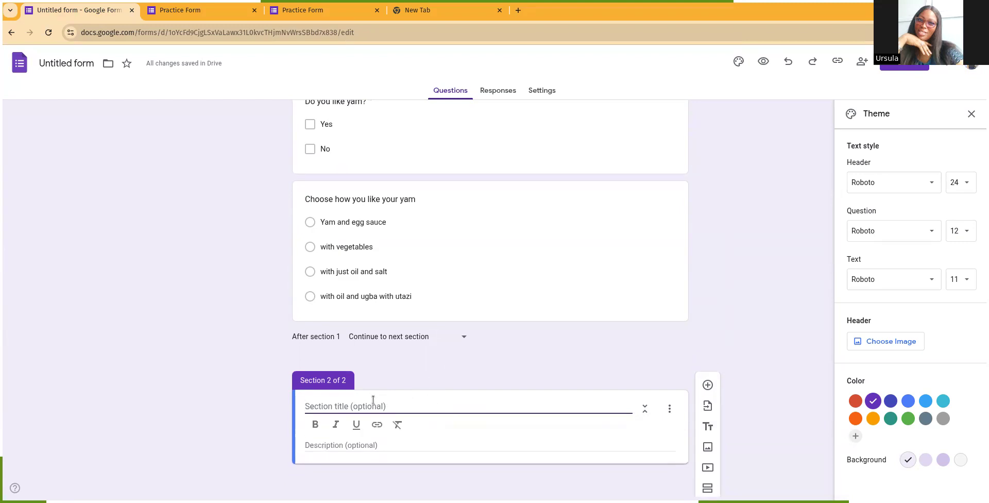
pyautogui.write('get to know')
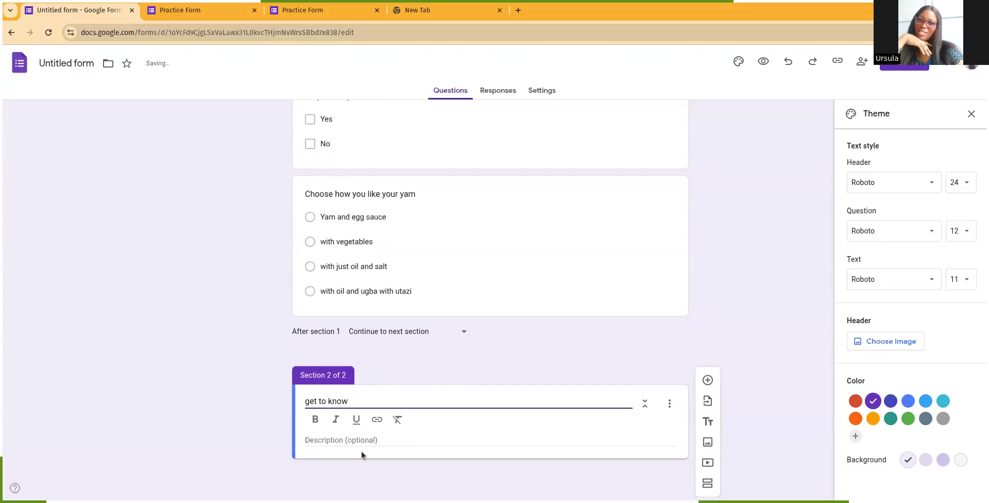
# Step: Add the short-answer question "How old are you?" to the "get to know" section
pyautogui.click(707, 379)
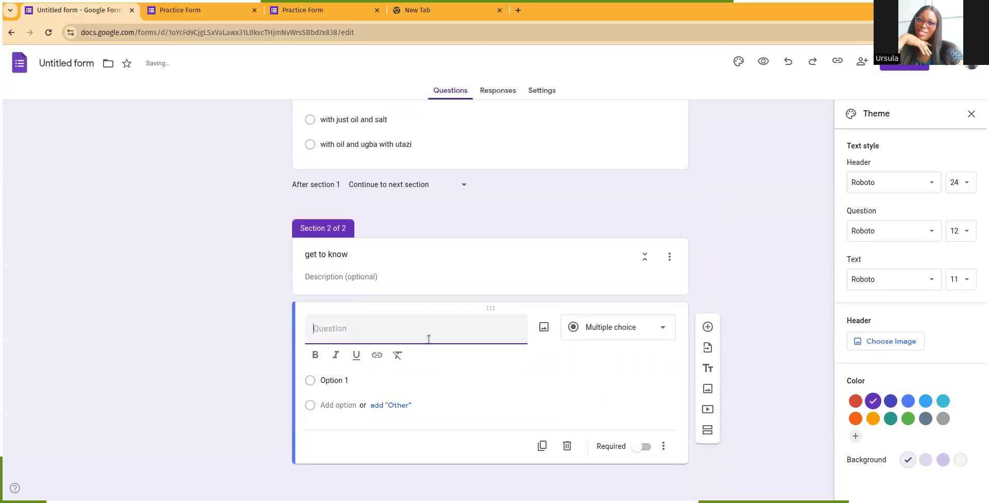
pyautogui.write('Ho')
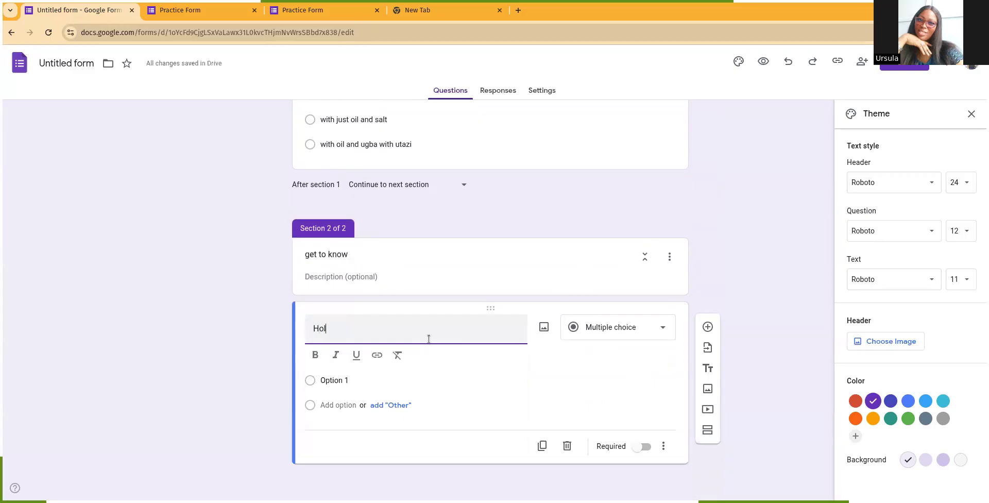
pyautogui.write('w old ar')
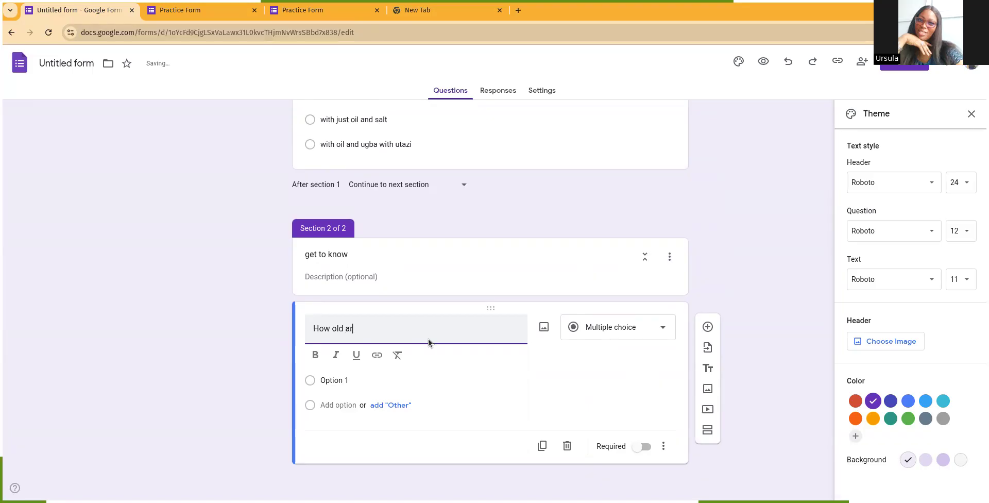
pyautogui.write('eyou')
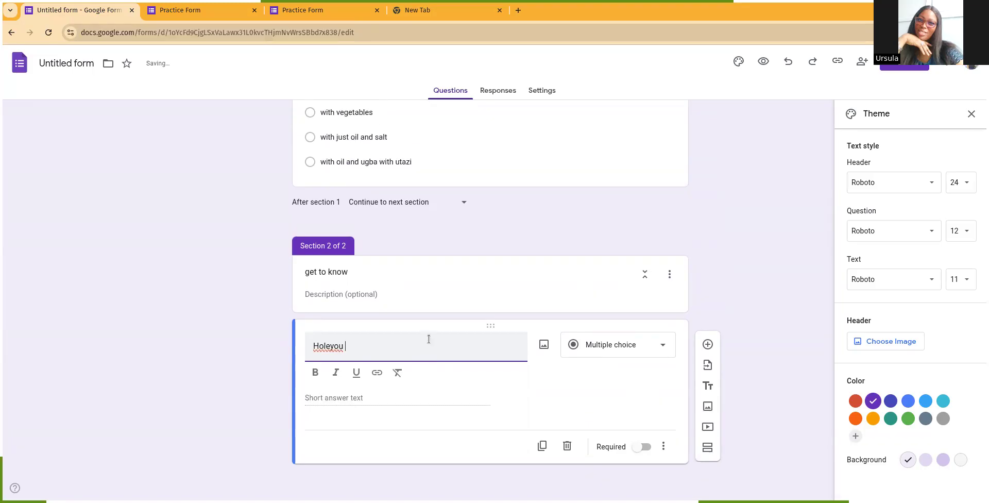
pyautogui.press('BackSpace')
pyautogui.press('BackSpace')
pyautogui.press('BackSpace')
pyautogui.press('BackSpace')
pyautogui.press('BackSpace')
pyautogui.press('BackSpace')
pyautogui.press('BackSpace')
pyautogui.press('BackSpace')
pyautogui.write('How old are y')
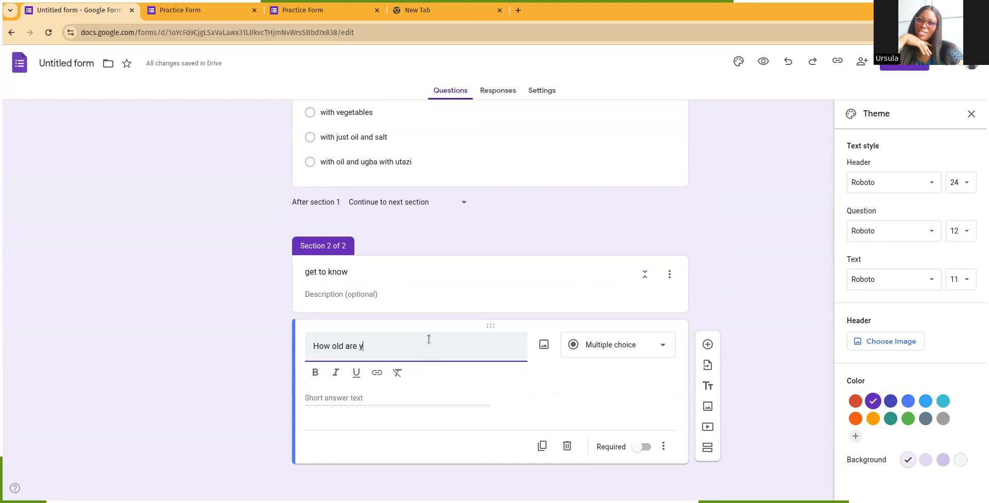
pyautogui.write('ou?')
pyautogui.click(645, 352)
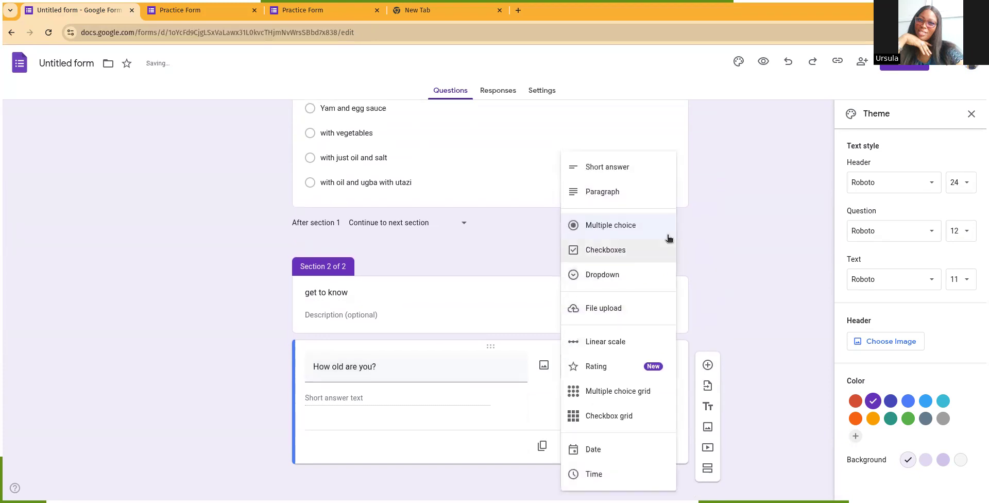
pyautogui.click(634, 168)
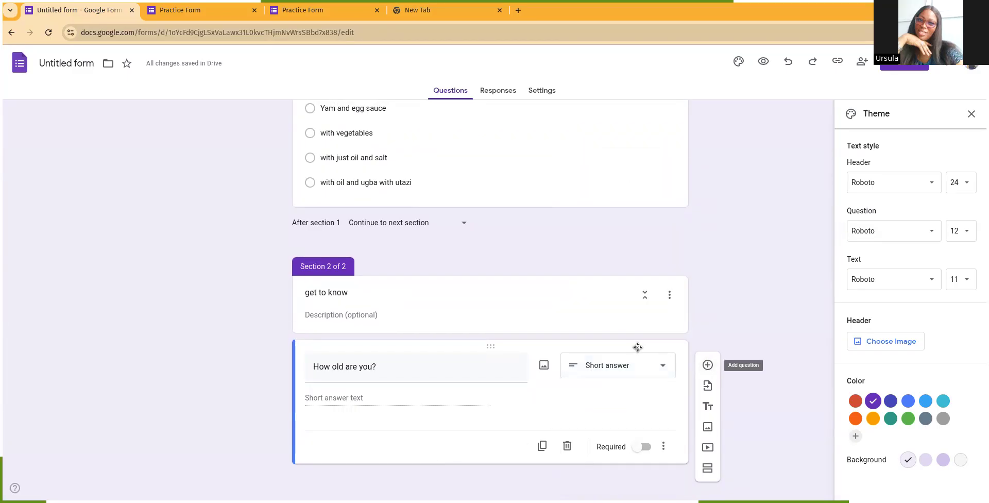
pyautogui.scroll(5, 637, 348)
pyautogui.scroll(-5, 637, 348)
pyautogui.scroll(6, 607, 396)
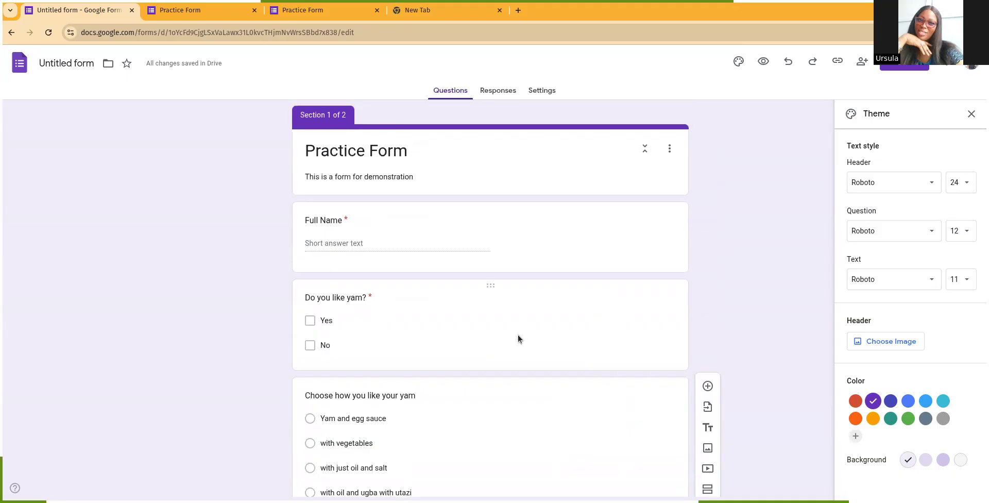
pyautogui.scroll(-6, 518, 332)
pyautogui.scroll(6, 506, 329)
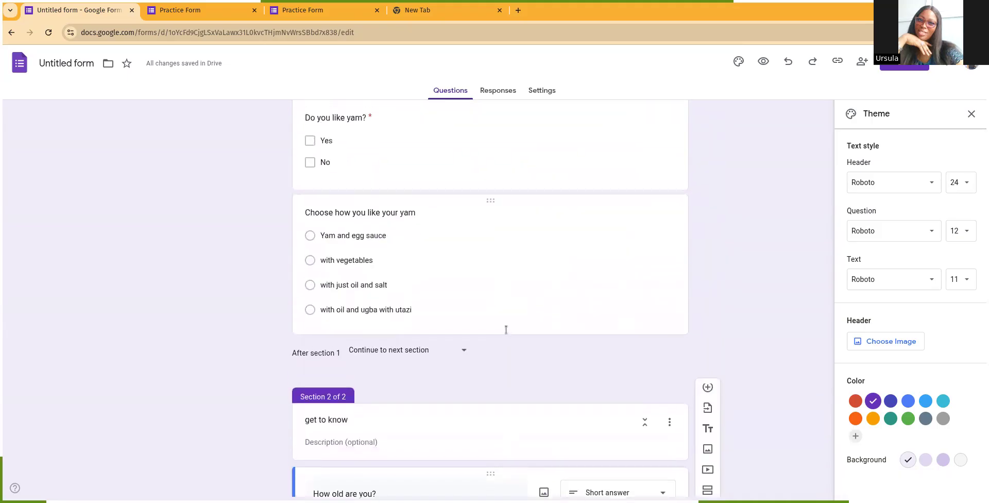
# Step: Link the form's responses to a new spreadsheet named "Practice form(Responses)"
pyautogui.click(505, 95)
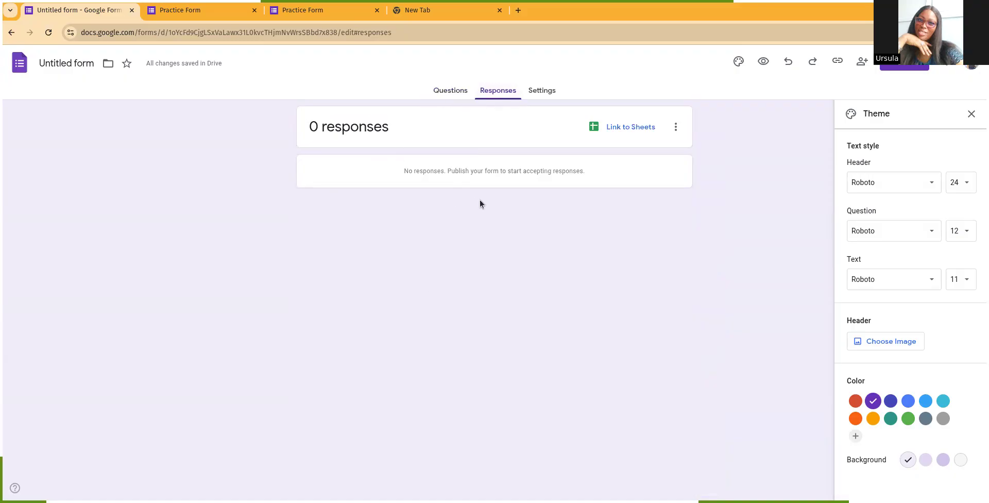
pyautogui.click(621, 129)
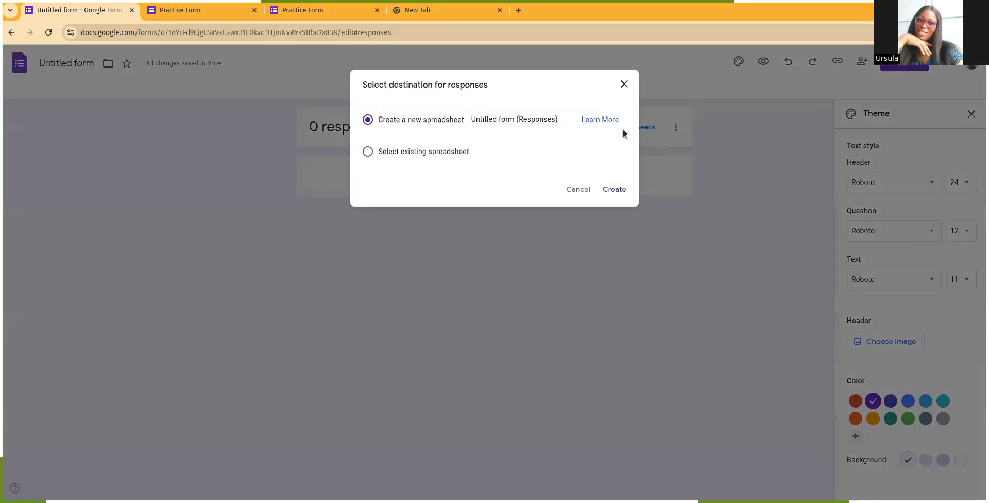
pyautogui.click(507, 120)
pyautogui.press('BackSpace')
pyautogui.press('BackSpace')
pyautogui.press('BackSpace')
pyautogui.press('BackSpace')
pyautogui.press('BackSpace')
pyautogui.press('BackSpace')
pyautogui.press('BackSpace')
pyautogui.press('BackSpace')
pyautogui.press('BackSpace')
pyautogui.press('BackSpace')
pyautogui.press('BackSpace')
pyautogui.press('BackSpace')
pyautogui.press('BackSpace')
pyautogui.press('BackSpace')
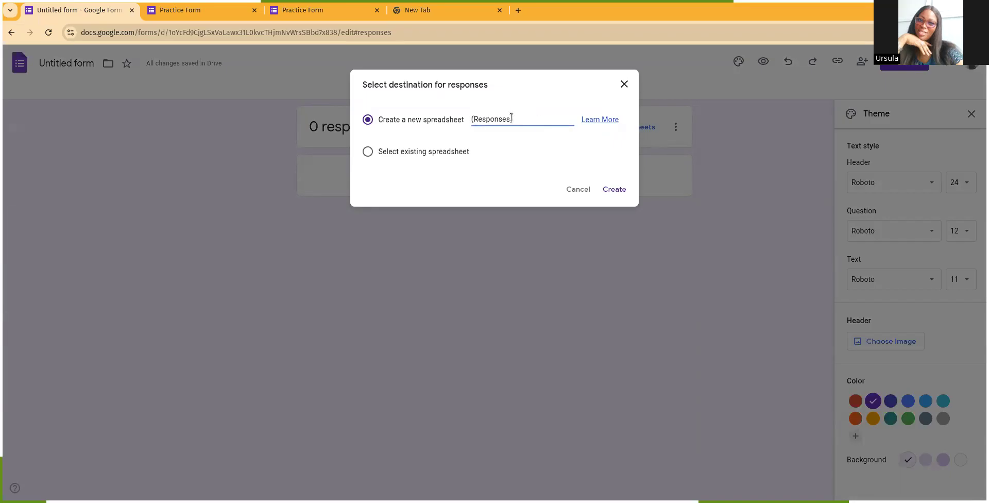
pyautogui.write('Practice form')
pyautogui.click(616, 189)
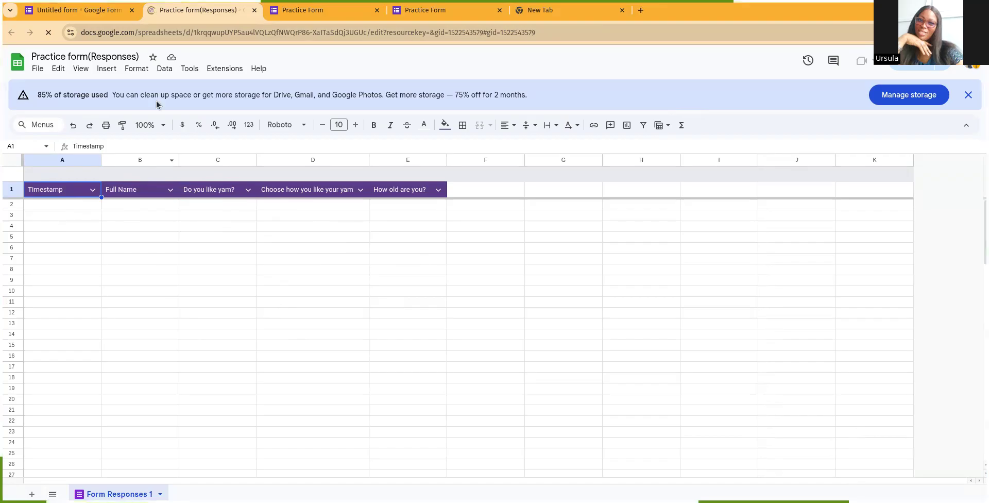
# Step: Return from the spreadsheet to the form editor, close the theme options and show the form's questions
pyautogui.click(88, 11)
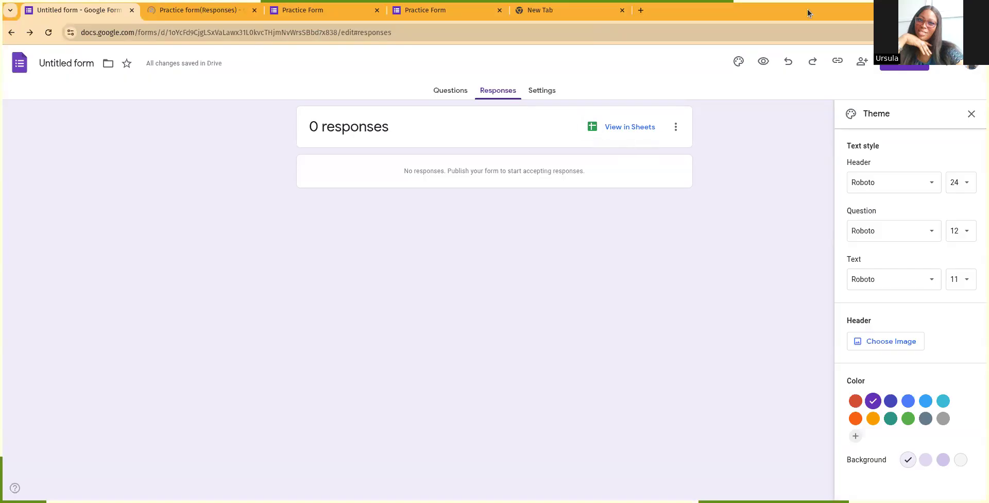
pyautogui.click(971, 114)
pyautogui.click(459, 97)
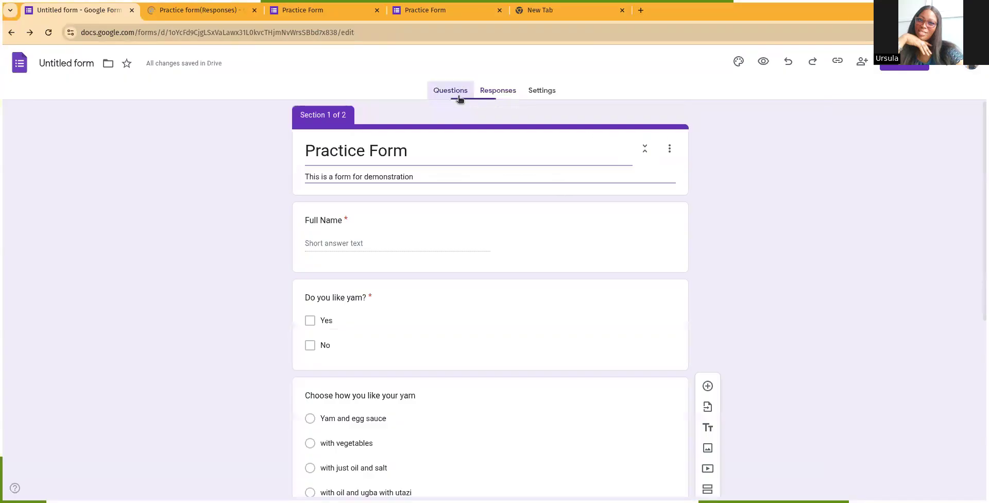
# Step: Open the form's settings, expand the response collection options and set Collect email addresses to Verified
pyautogui.click(548, 91)
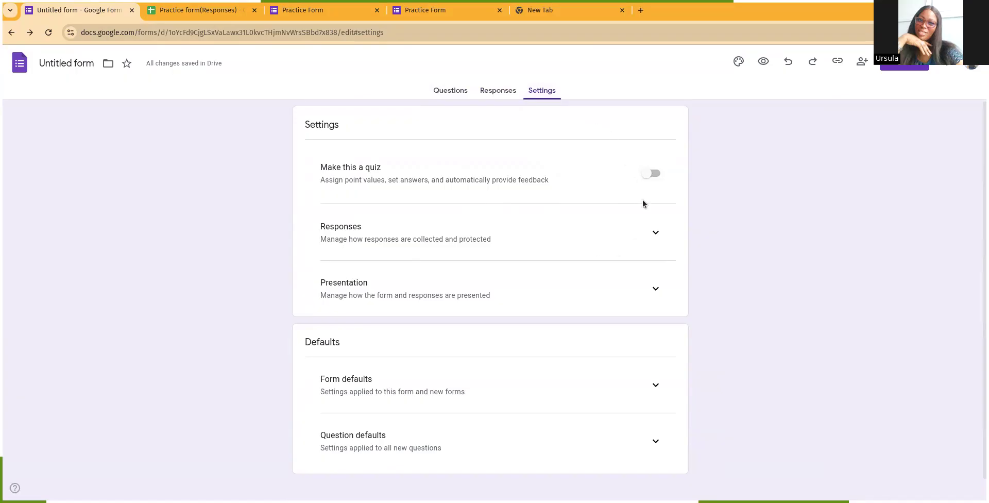
pyautogui.click(655, 234)
pyautogui.scroll(-3, 457, 199)
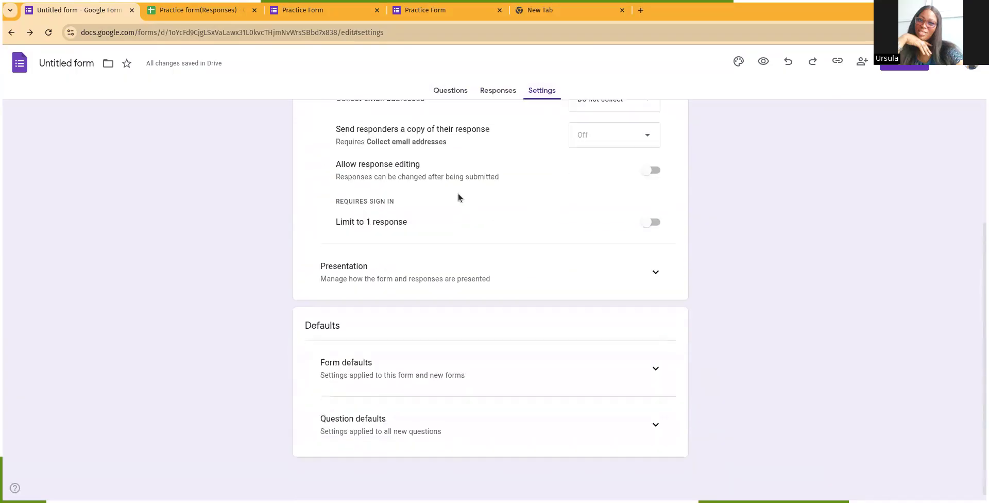
pyautogui.scroll(2, 407, 234)
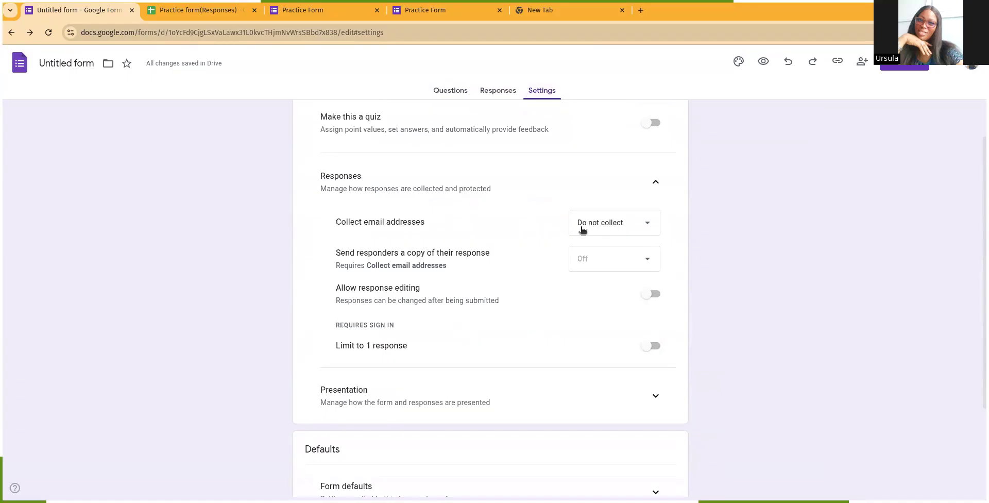
pyautogui.click(644, 226)
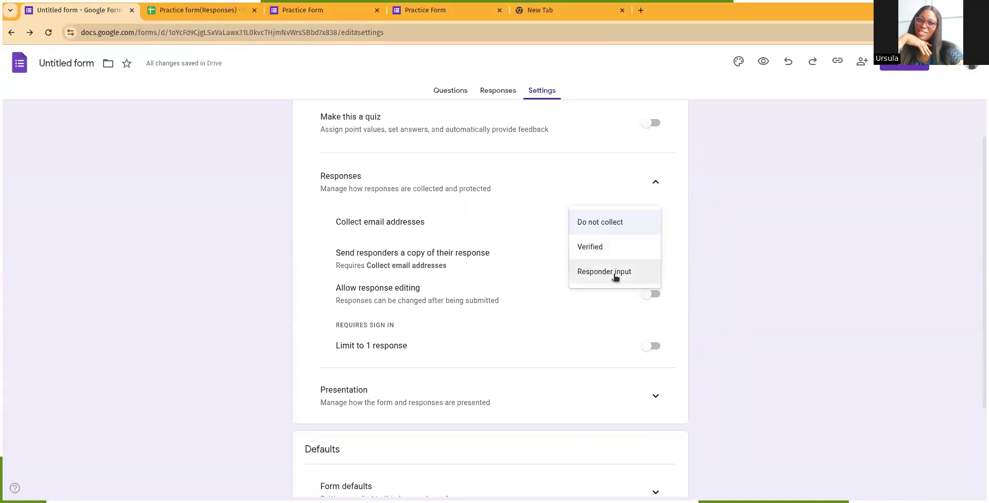
pyautogui.click(614, 250)
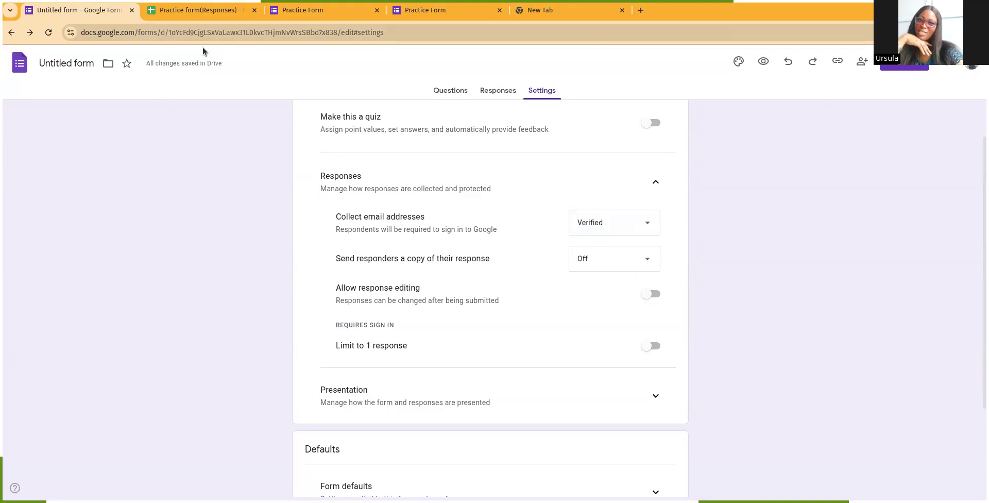
# Step: Reload the linked "Practice form(Responses)" spreadsheet to check its column headers, and return to the form's settings
pyautogui.click(210, 10)
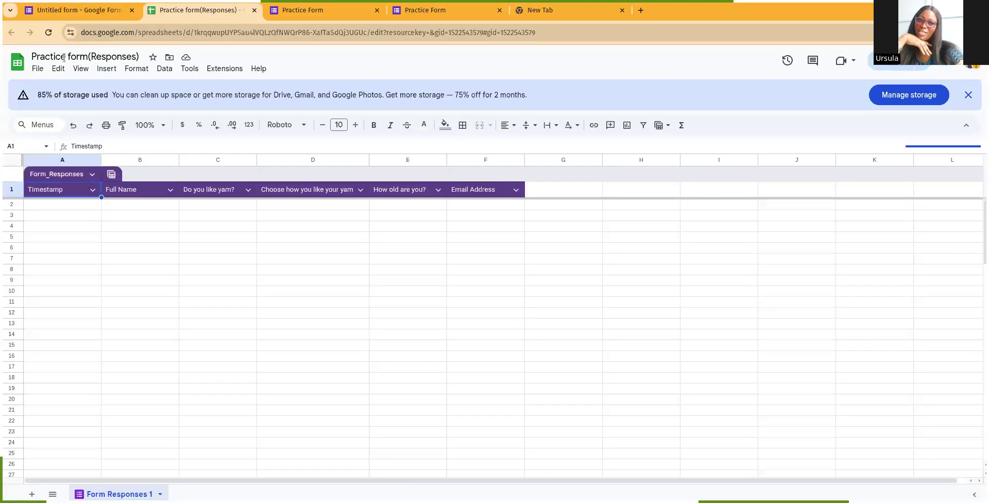
pyautogui.click(48, 33)
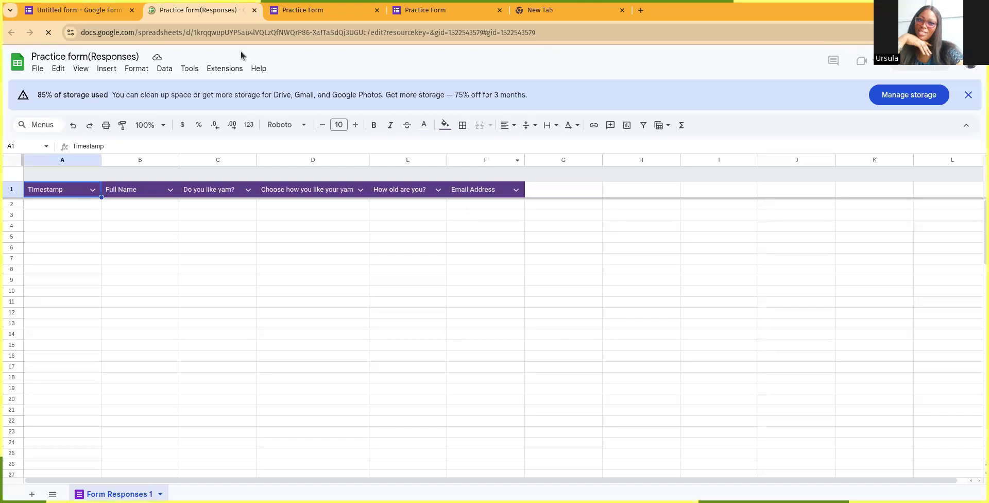
pyautogui.click(82, 11)
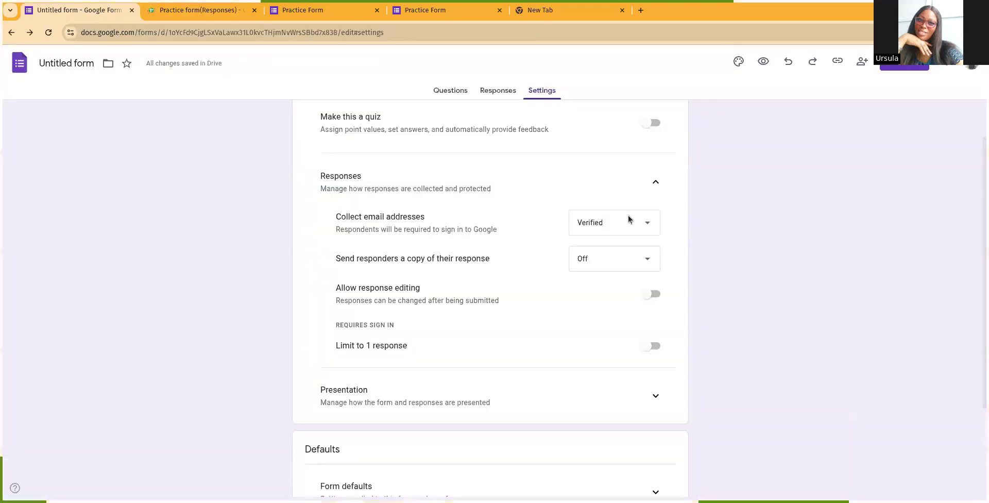
# Step: View the email collection options without changing them, and look through the form's questions for the email collection notice
pyautogui.click(614, 229)
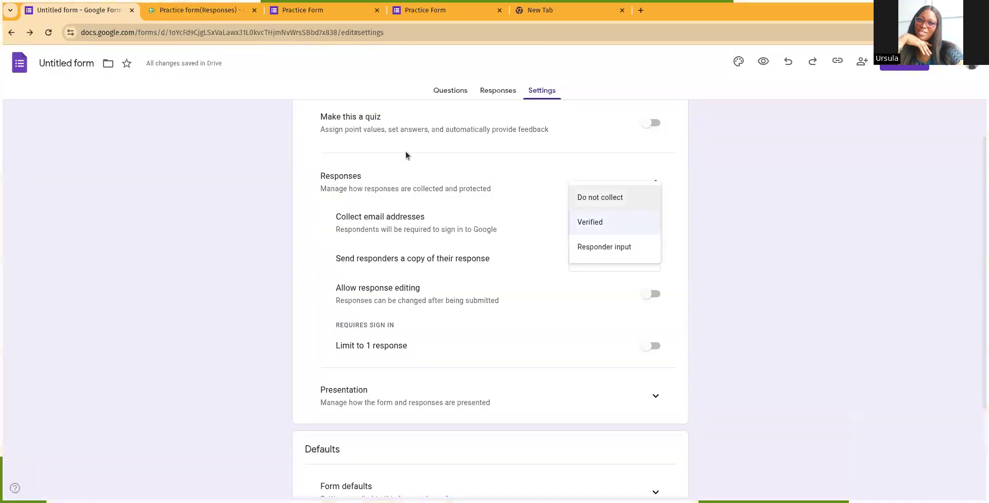
pyautogui.click(256, 178)
pyautogui.click(444, 94)
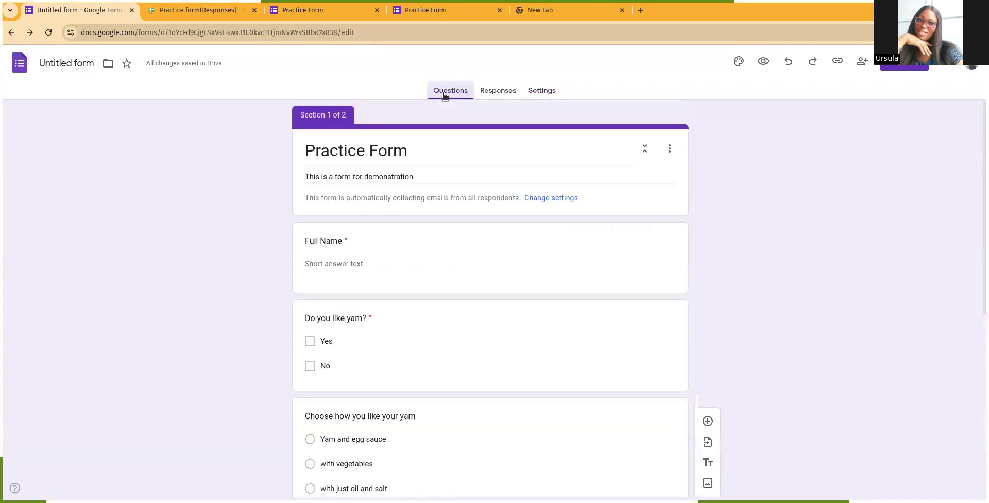
pyautogui.scroll(-7, 434, 291)
pyautogui.scroll(8, 431, 314)
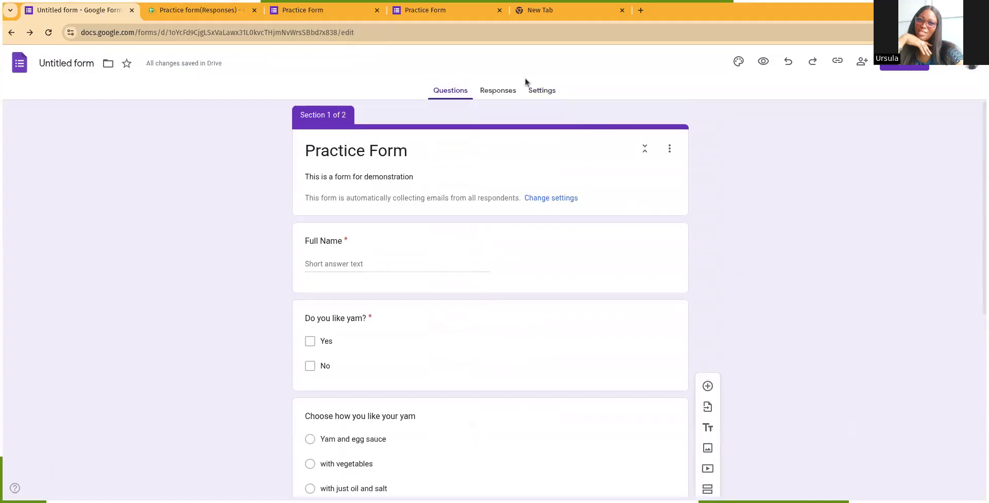
# Step: Return to the form's settings and set Collect email addresses to Responder input
pyautogui.click(498, 91)
pyautogui.click(533, 93)
pyautogui.click(613, 273)
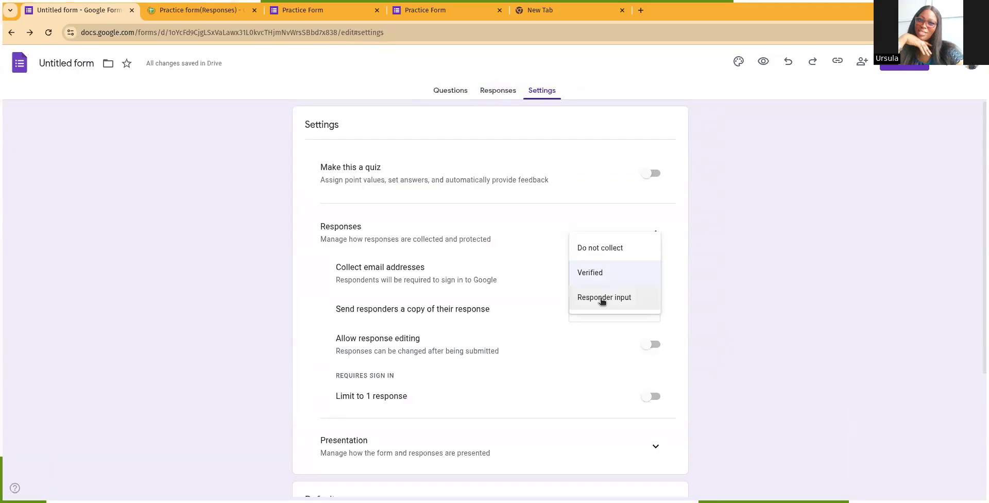
pyautogui.click(601, 298)
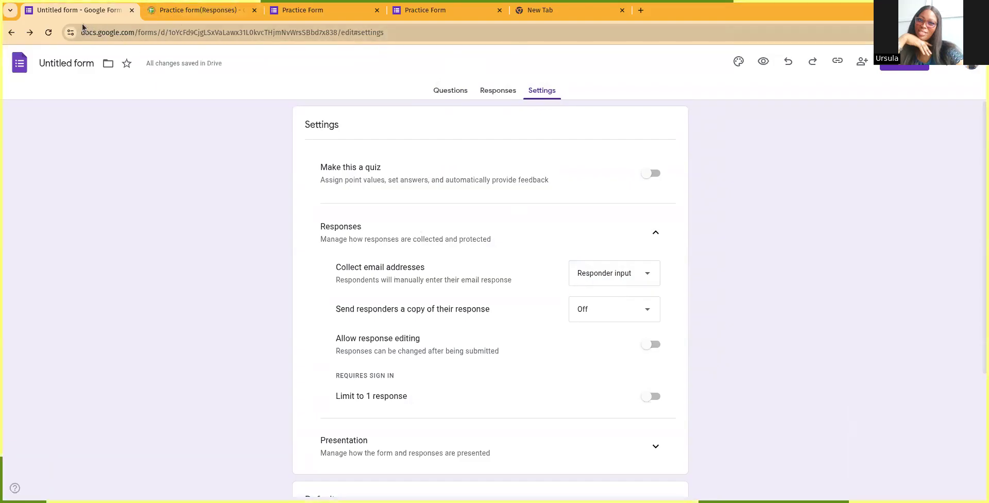
# Step: Check the linked responses spreadsheet, and preview the form to examine the email field and the first section's questions
pyautogui.click(190, 9)
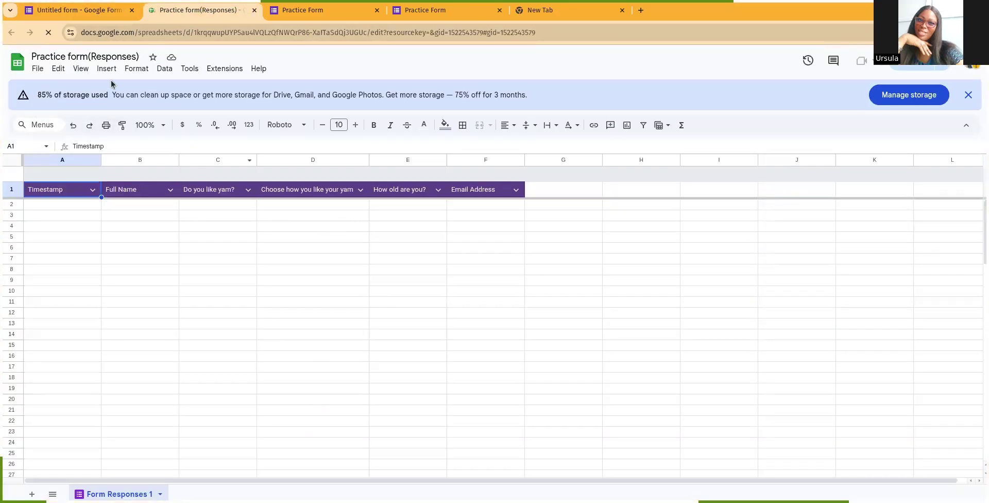
pyautogui.click(66, 11)
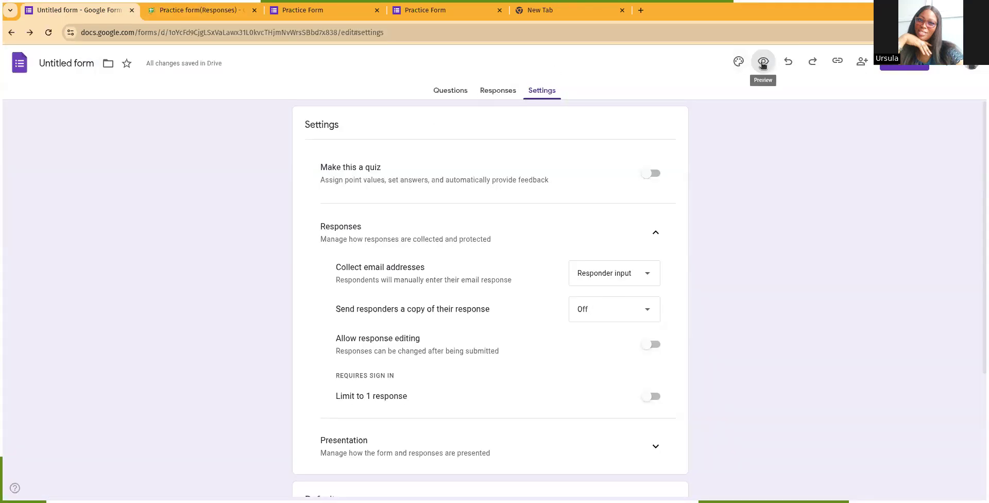
pyautogui.click(762, 62)
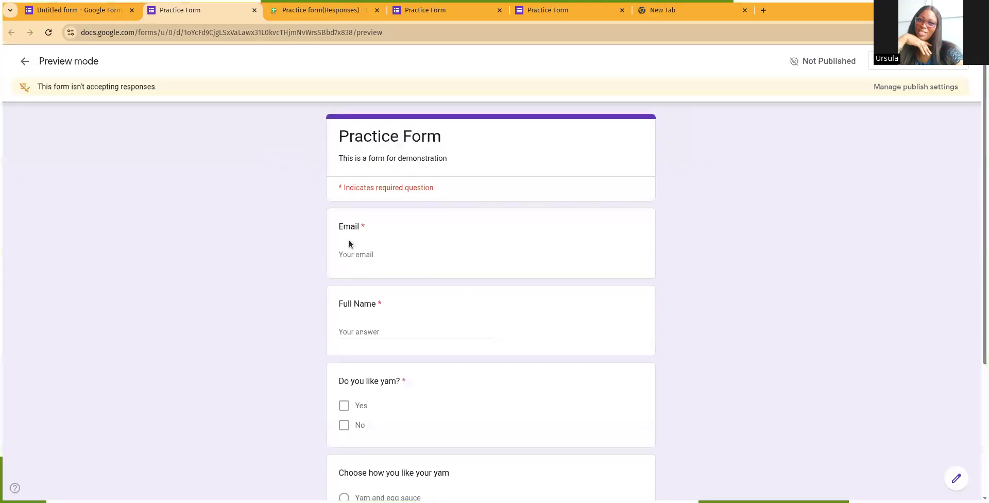
pyautogui.scroll(-5, 378, 248)
pyautogui.scroll(5, 378, 248)
pyautogui.scroll(-4, 400, 257)
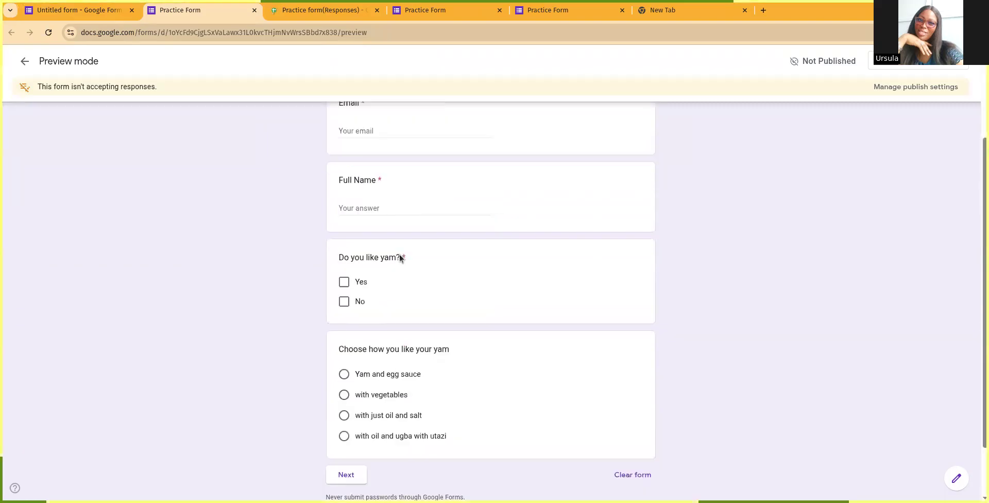
pyautogui.scroll(2, 401, 265)
pyautogui.scroll(1, 277, 213)
pyautogui.scroll(-3, 361, 249)
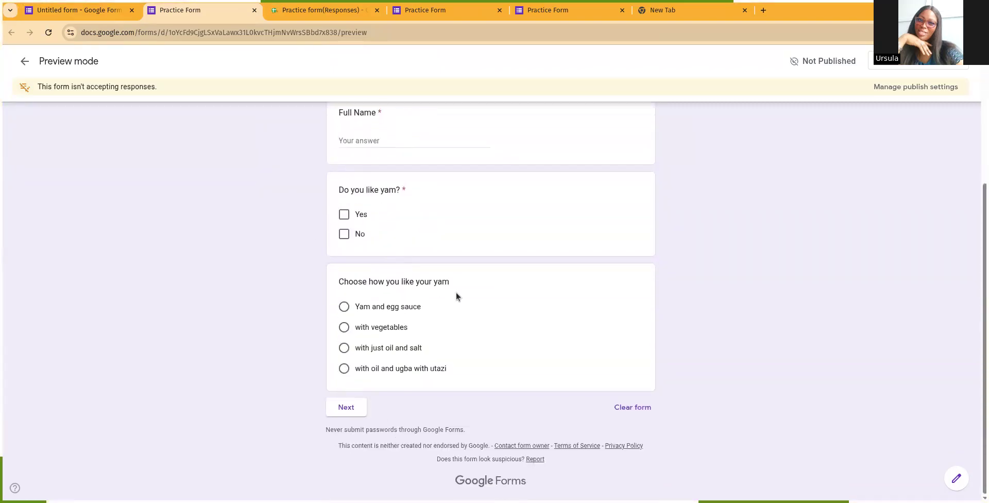
pyautogui.scroll(3, 456, 296)
pyautogui.scroll(-2, 435, 225)
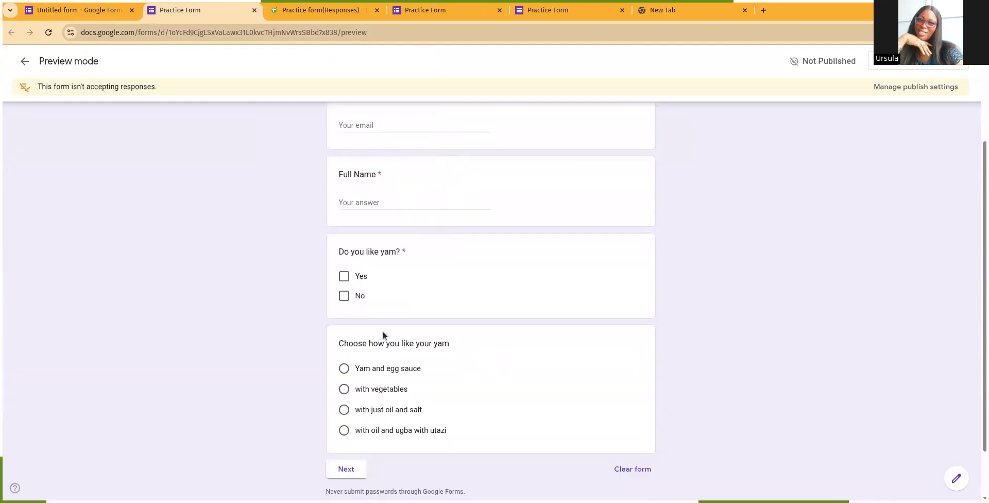
# Step: Try to advance the preview to the second section with the required questions left blank, and return to the form's settings
pyautogui.click(346, 469)
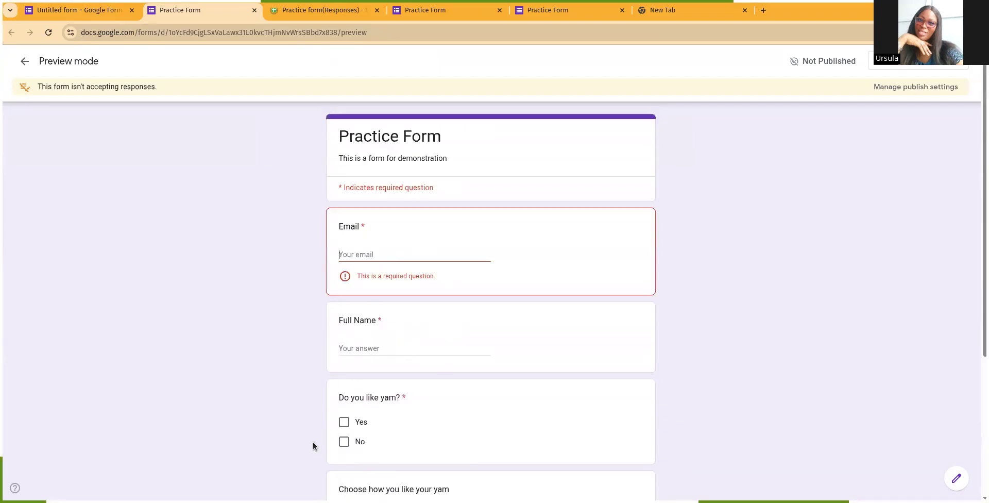
pyautogui.scroll(-1, 391, 275)
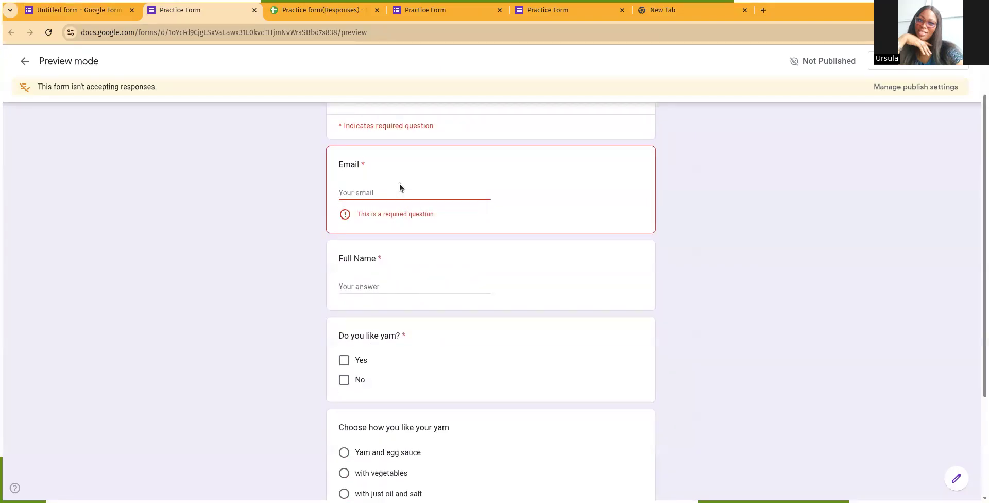
pyautogui.scroll(2, 397, 175)
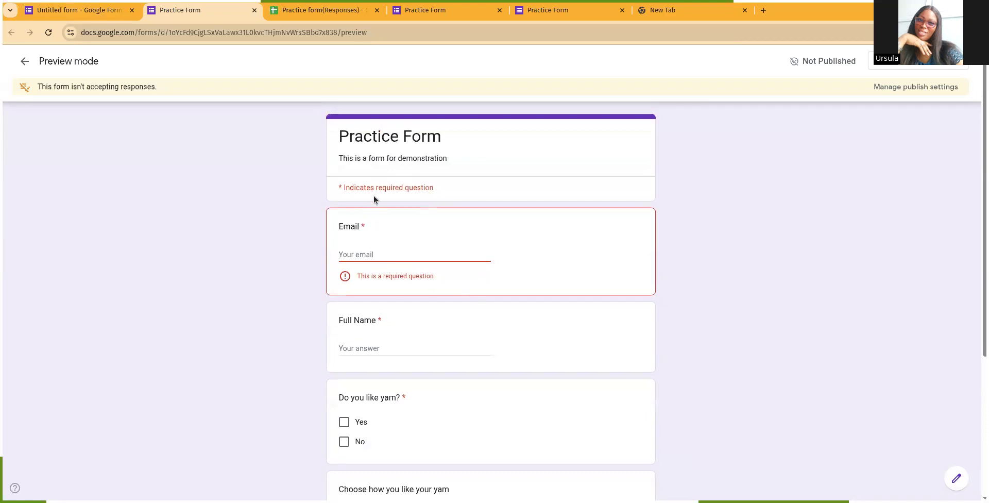
pyautogui.scroll(-3, 381, 278)
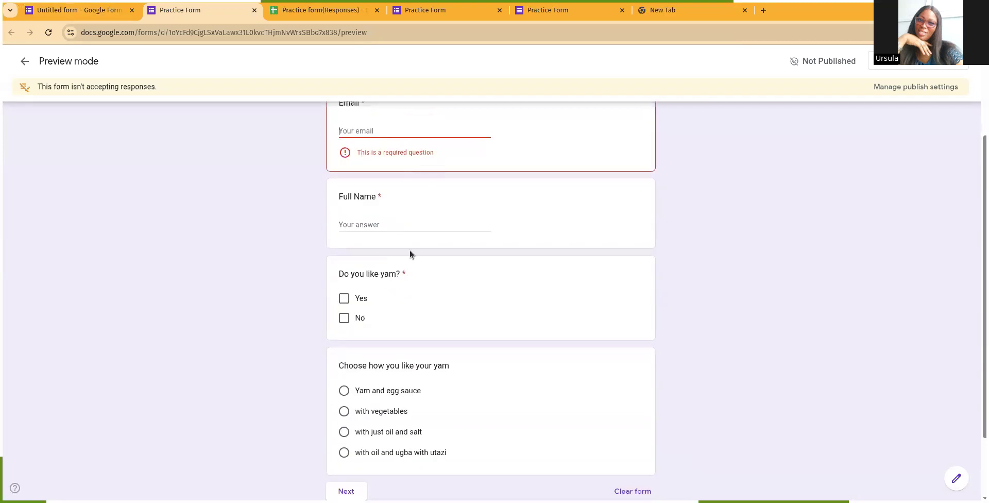
pyautogui.scroll(-2, 409, 252)
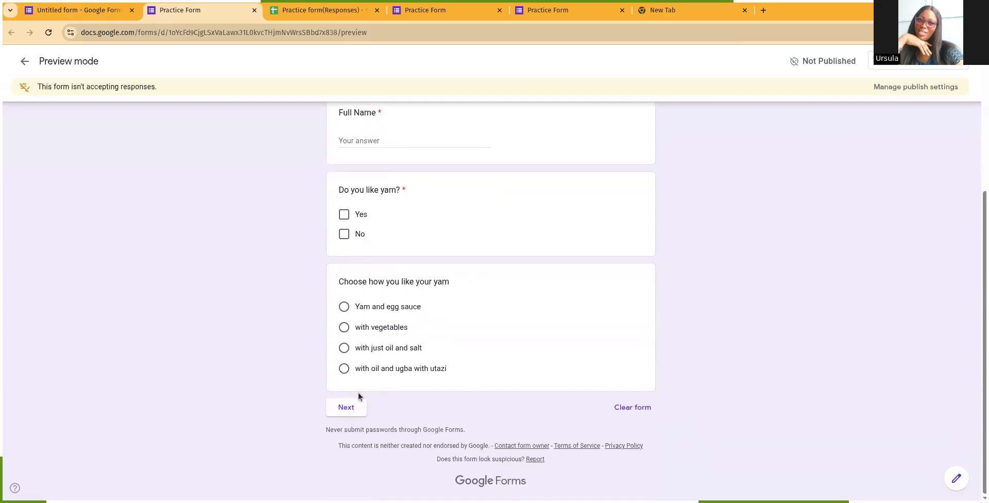
pyautogui.click(355, 405)
pyautogui.click(106, 12)
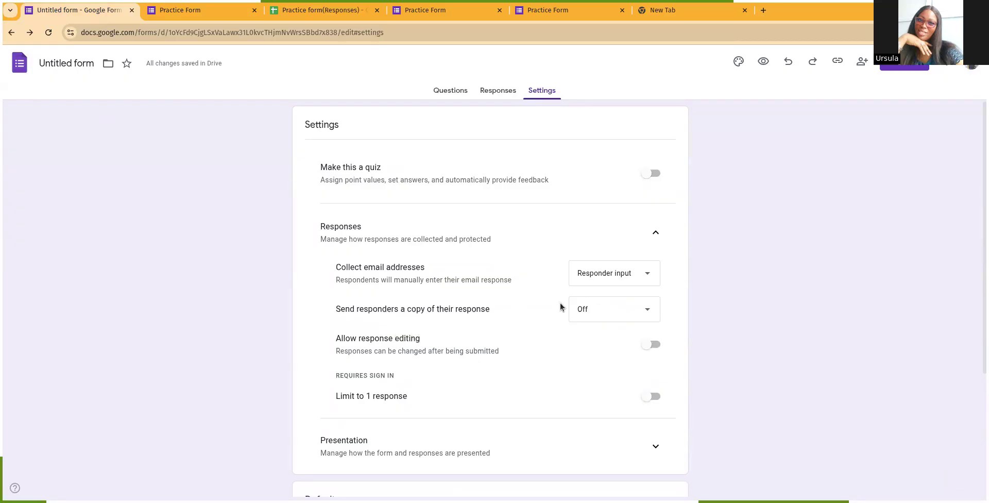
# Step: Try the When requested and Always options for sending responders a copy of their response, and set it back to Off
pyautogui.click(605, 312)
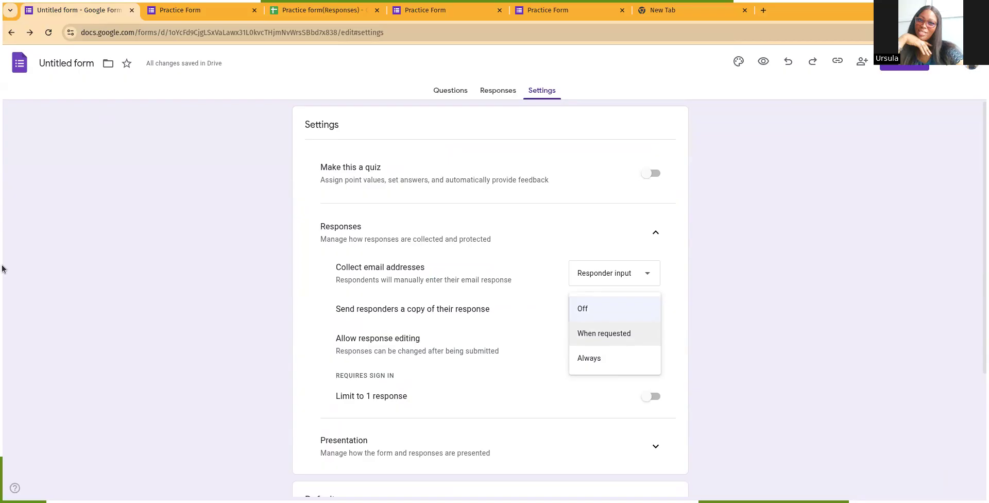
pyautogui.click(594, 306)
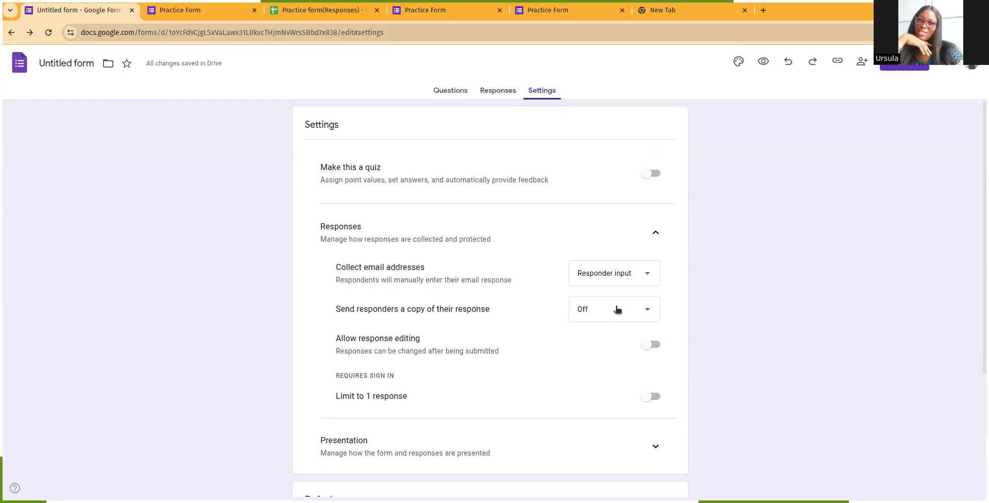
pyautogui.click(616, 309)
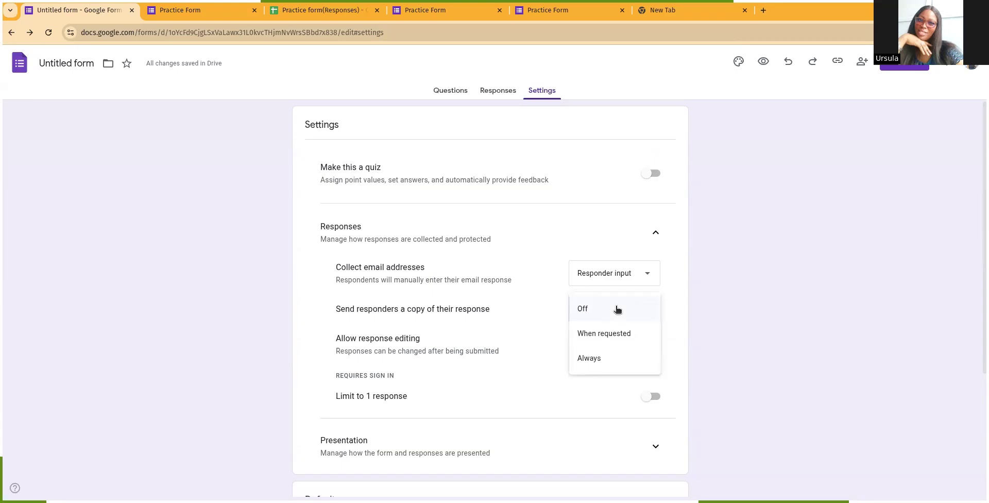
pyautogui.click(617, 335)
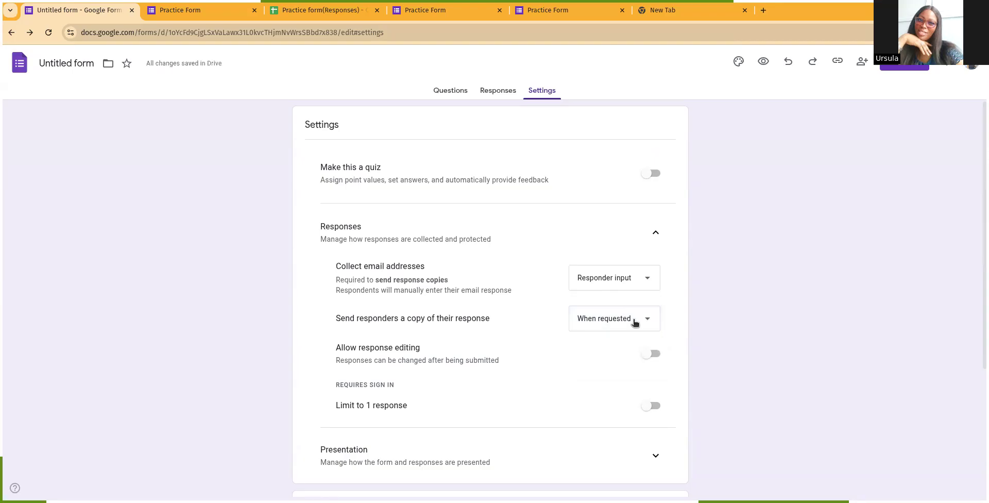
pyautogui.click(635, 321)
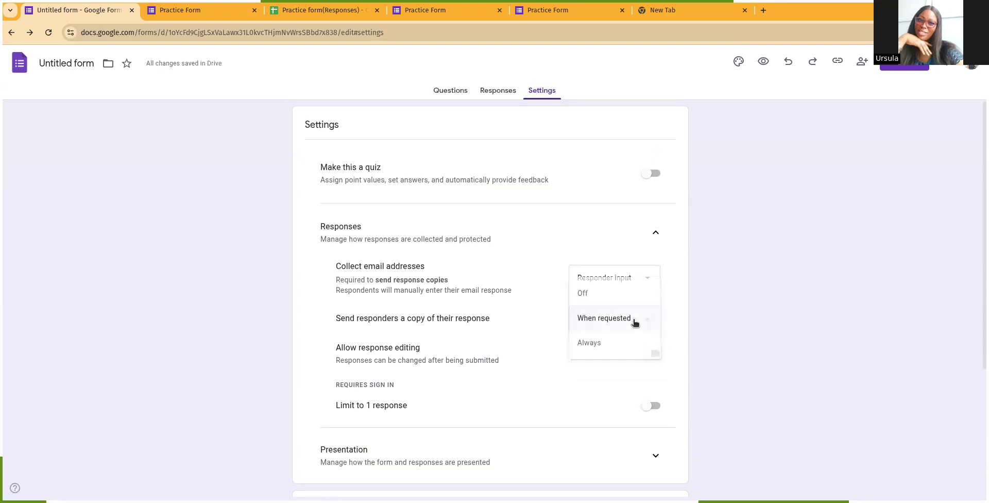
pyautogui.click(620, 342)
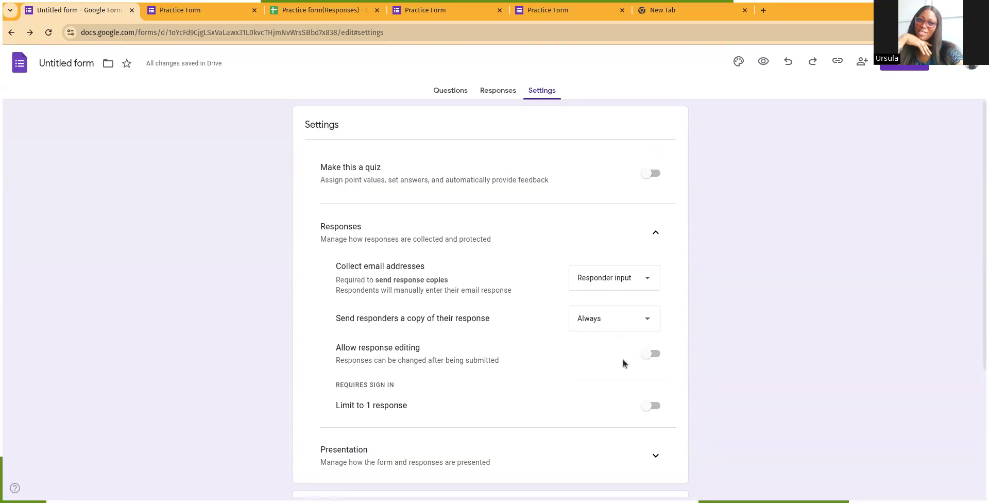
pyautogui.click(618, 321)
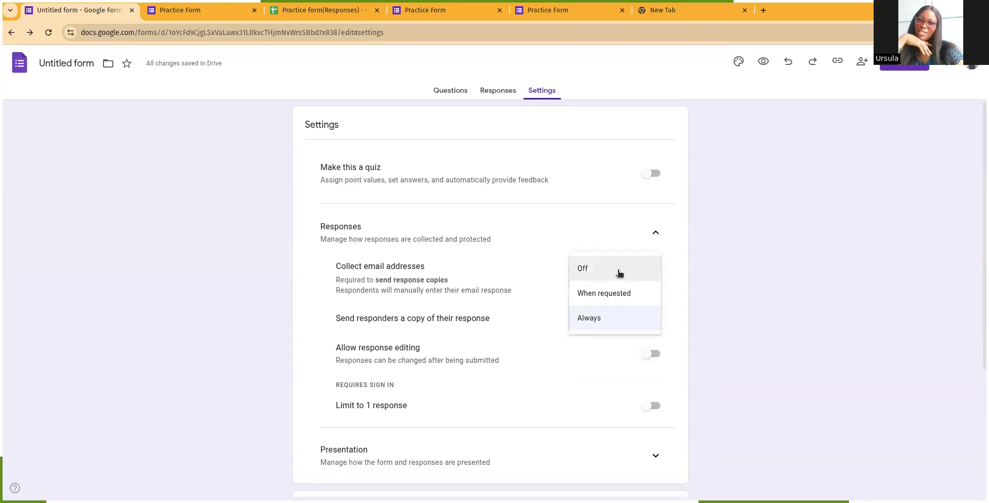
pyautogui.click(620, 271)
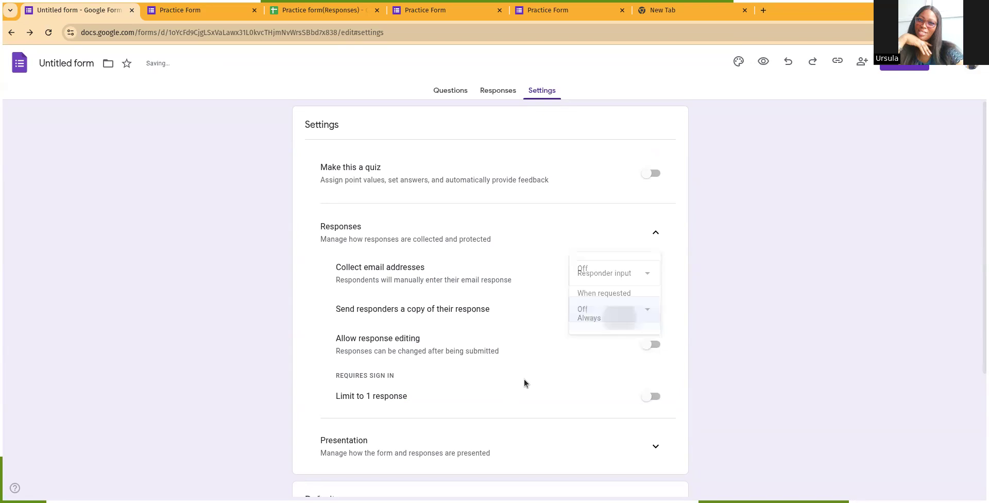
# Step: Turn on Allow response editing and Limit to 1 response in the form's response settings
pyautogui.click(653, 345)
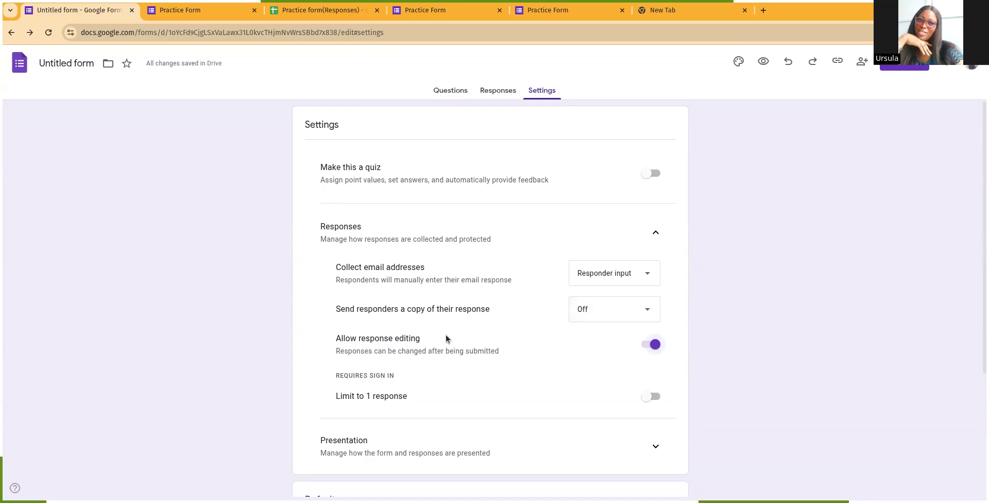
pyautogui.click(654, 344)
pyautogui.click(654, 344)
pyautogui.click(654, 345)
pyautogui.click(655, 344)
pyautogui.click(655, 396)
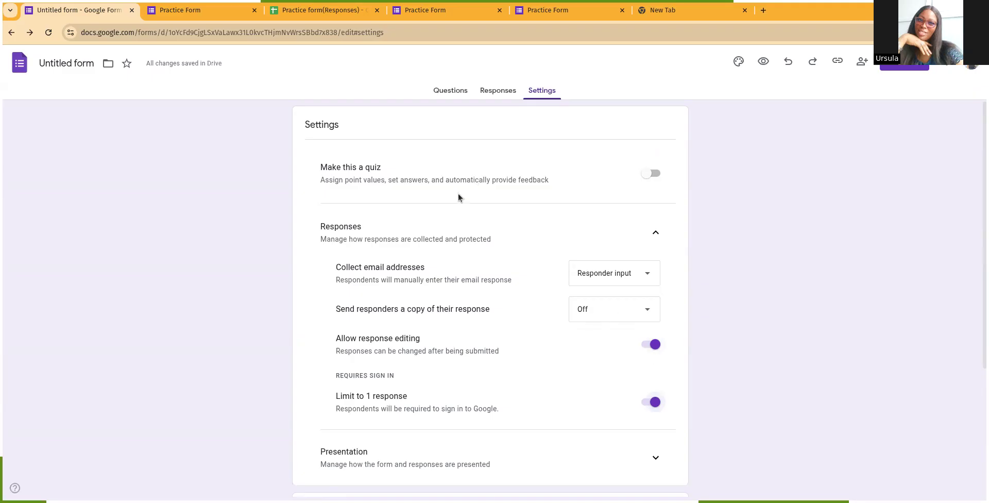
# Step: Examine the form defaults, including the default email collection options, and the question defaults in the form's settings
pyautogui.scroll(-1, 424, 287)
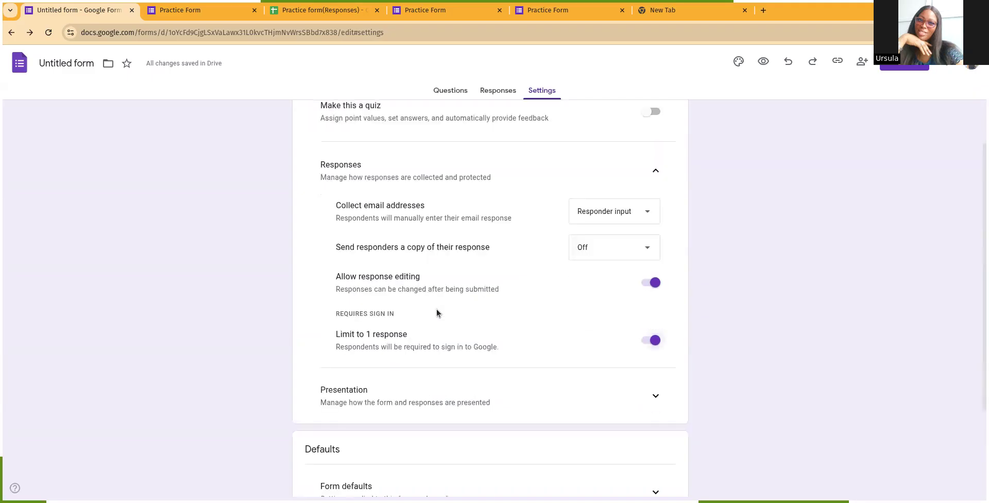
pyautogui.scroll(-1, 435, 402)
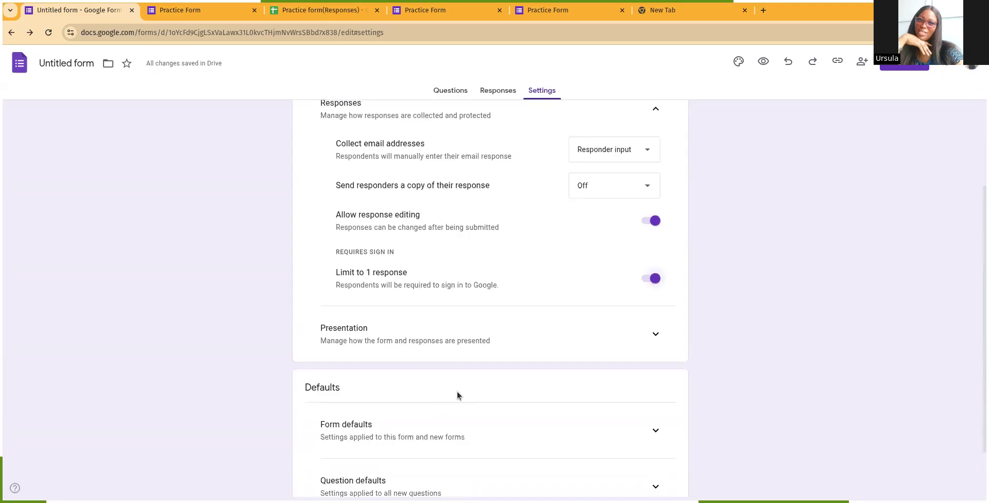
pyautogui.scroll(-1, 459, 394)
pyautogui.click(655, 369)
pyautogui.scroll(-1, 403, 273)
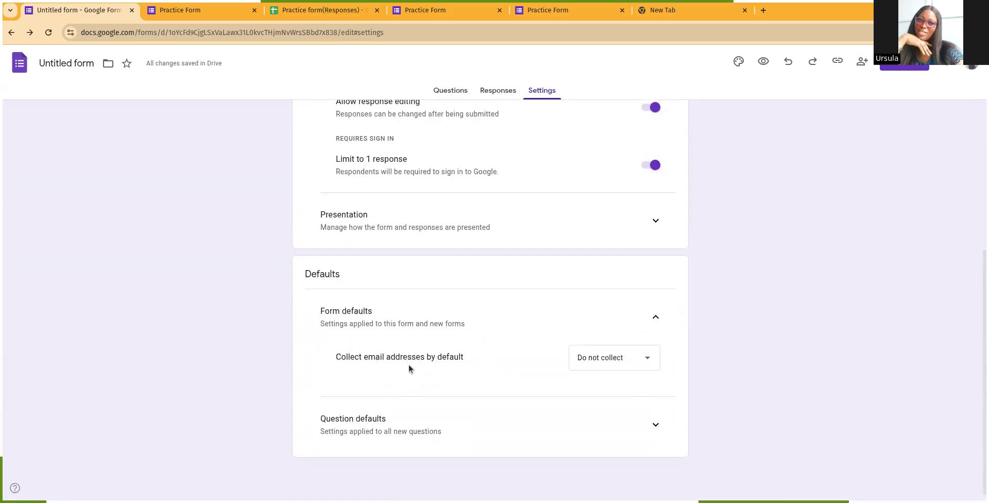
pyautogui.click(602, 363)
pyautogui.click(597, 356)
pyautogui.click(664, 423)
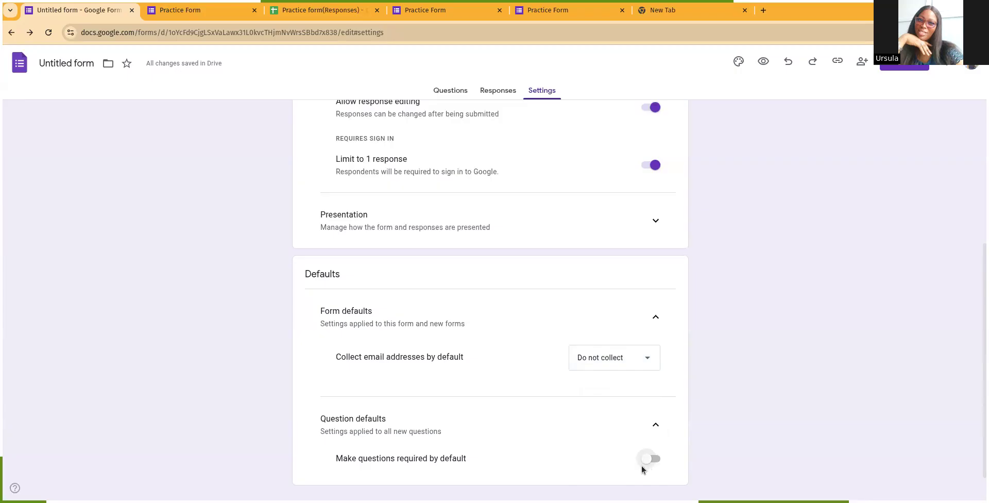
pyautogui.click(655, 426)
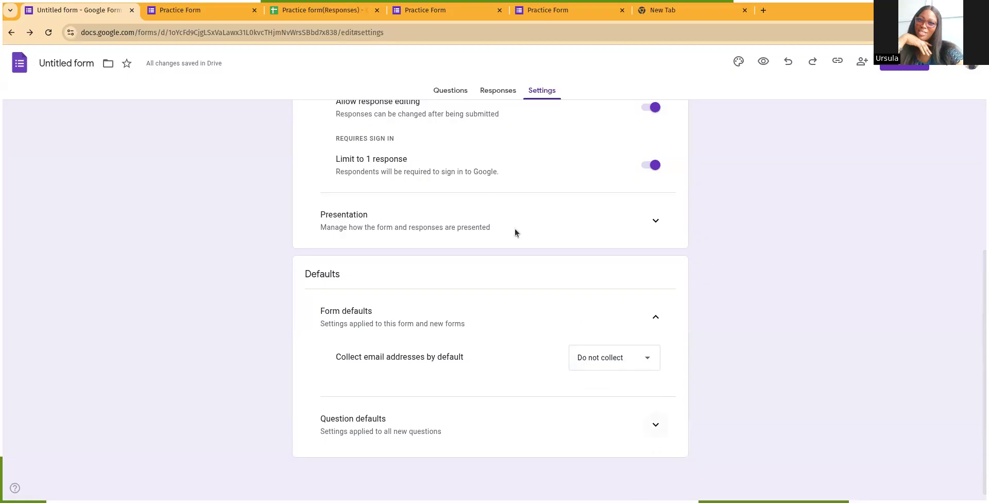
# Step: Make "Do you like yam?" optional and "Choose how you like your yam" required, and return to the form's settings
pyautogui.scroll(-4, 611, 322)
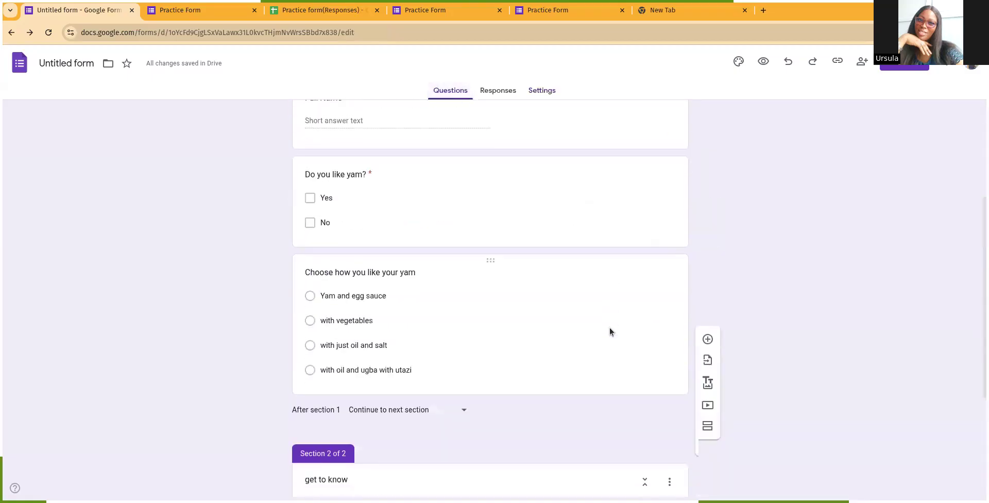
pyautogui.click(676, 220)
pyautogui.click(641, 312)
pyautogui.scroll(-2, 641, 322)
pyautogui.scroll(-1, 641, 321)
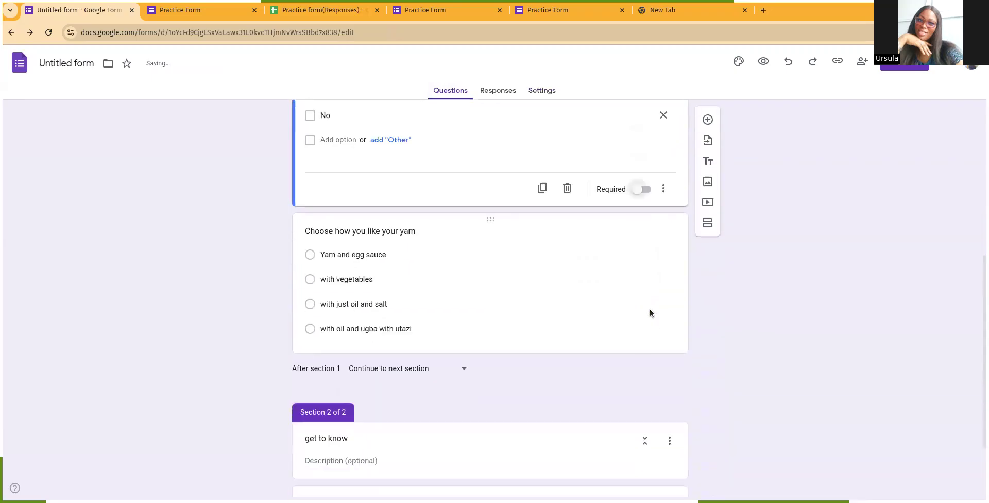
pyautogui.click(650, 308)
pyautogui.click(641, 328)
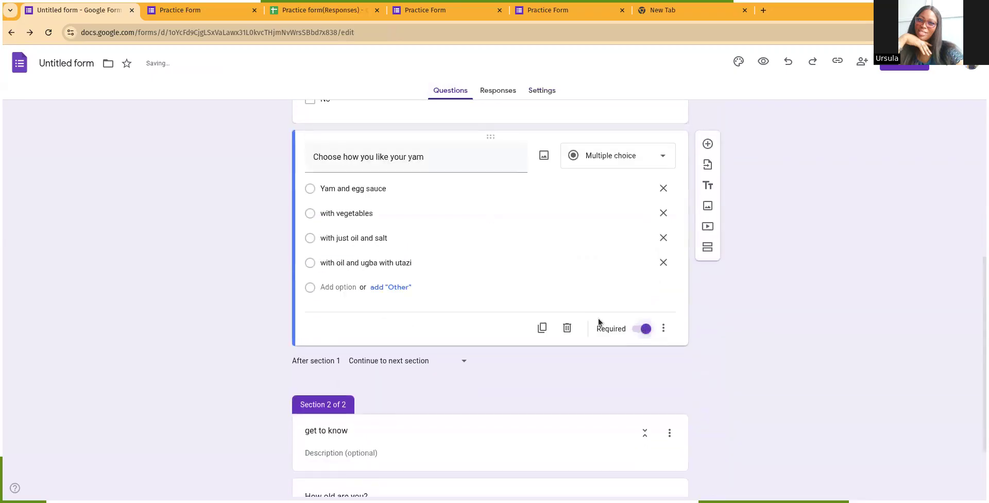
pyautogui.scroll(6, 595, 299)
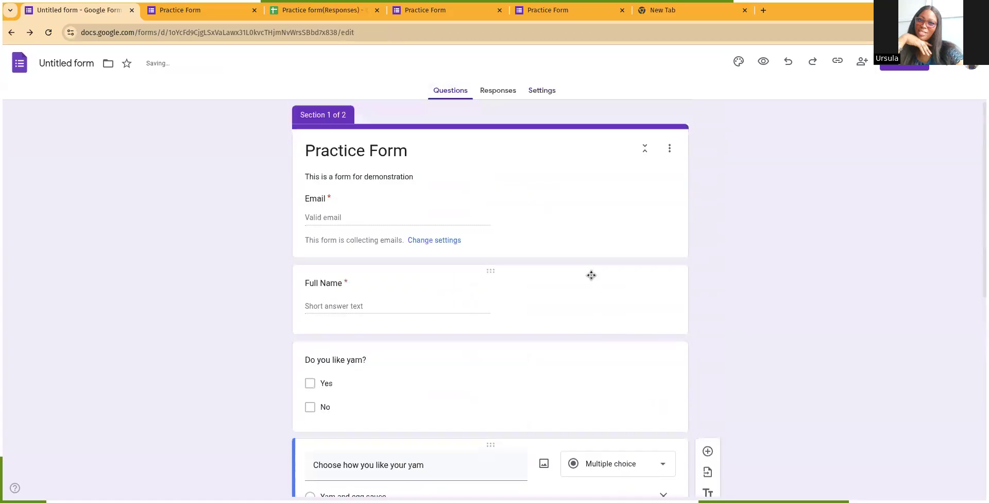
pyautogui.click(541, 91)
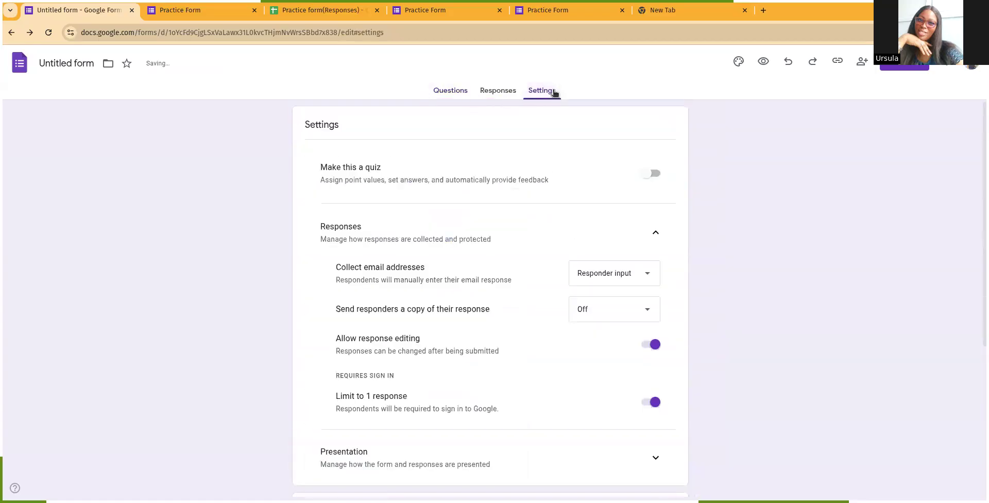
# Step: Try to choose a header image for the form's theme, and reload the form page
pyautogui.click(740, 61)
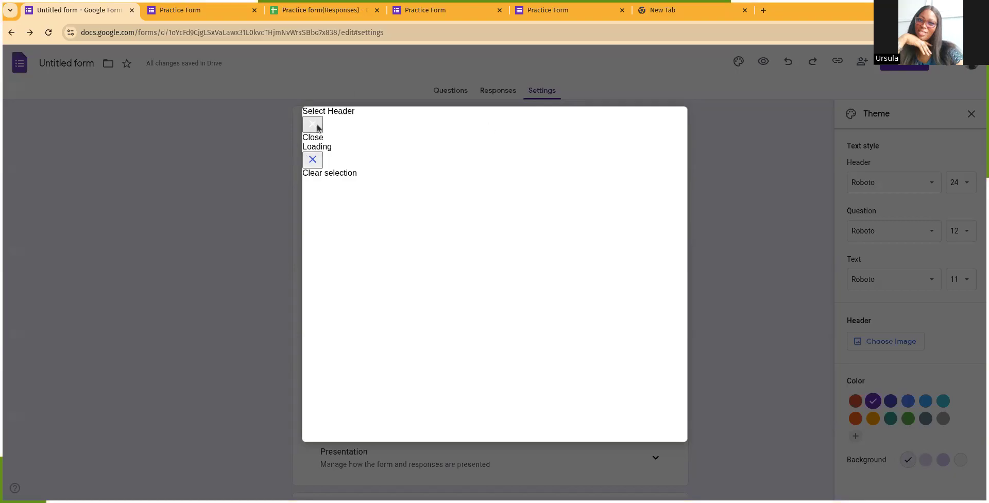
pyautogui.rightClick(774, 256)
pyautogui.click(731, 190)
pyautogui.click(47, 32)
pyautogui.scroll(-1, 742, 252)
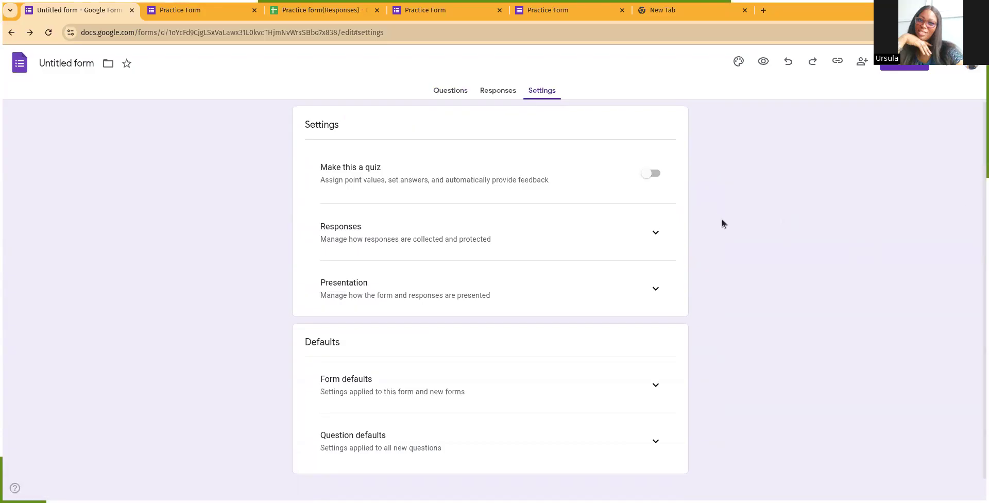
# Step: Try the Make questions required by default option, set it back to off, and check the form defaults
pyautogui.scroll(-1, 551, 264)
pyautogui.scroll(1, 551, 265)
pyautogui.scroll(-1, 566, 248)
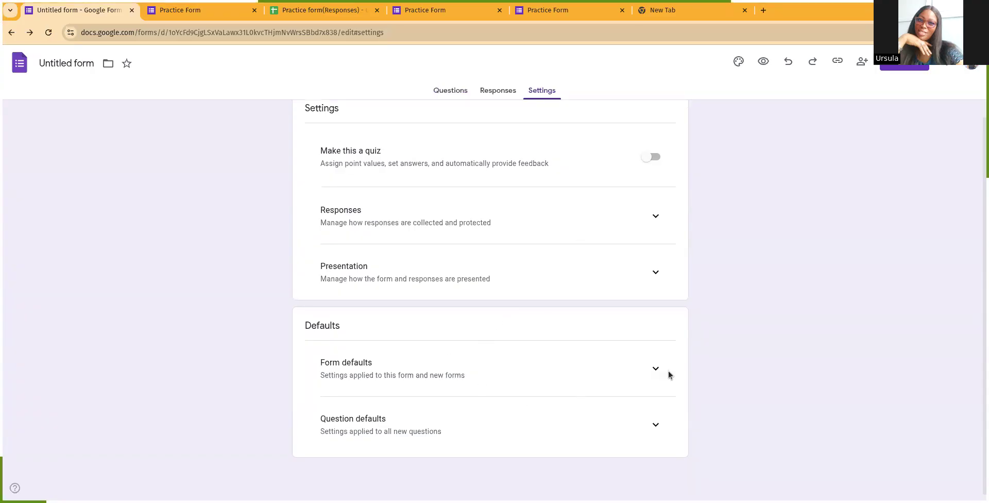
pyautogui.click(658, 422)
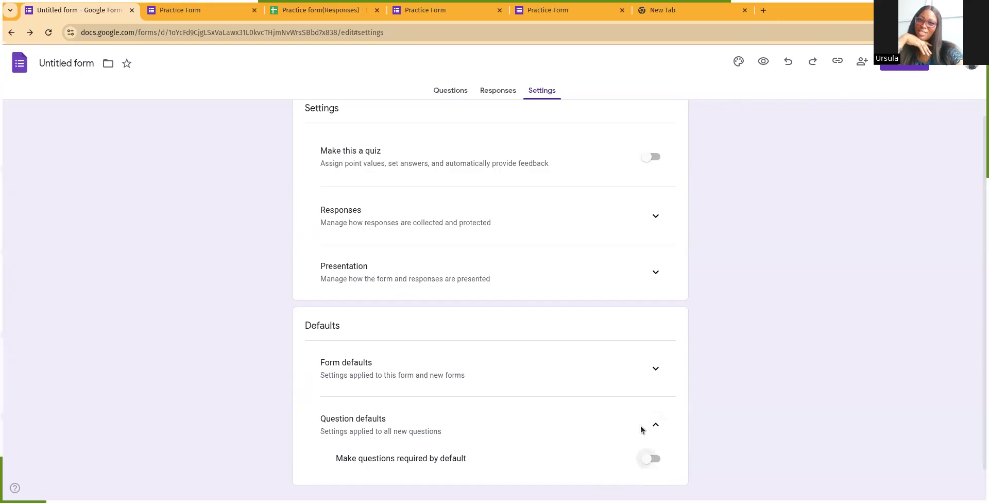
pyautogui.click(653, 457)
pyautogui.click(655, 459)
pyautogui.click(656, 369)
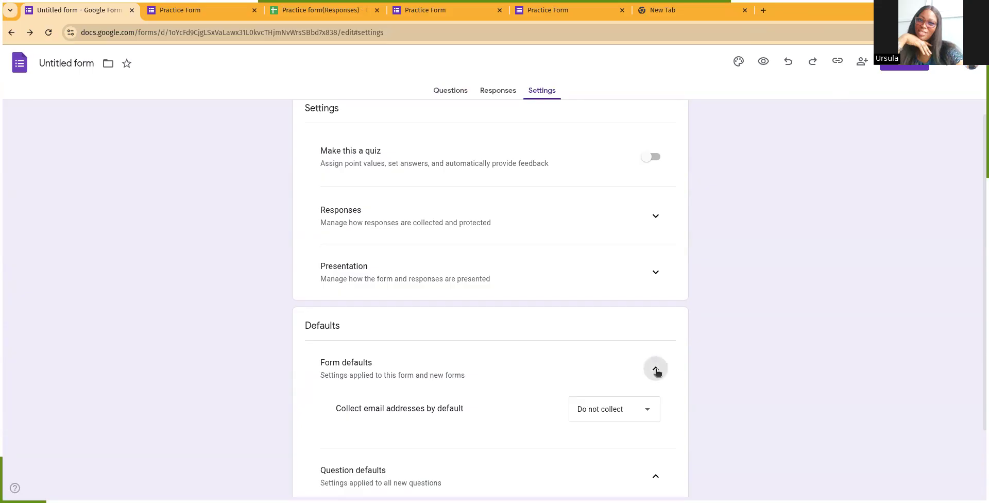
pyautogui.click(655, 369)
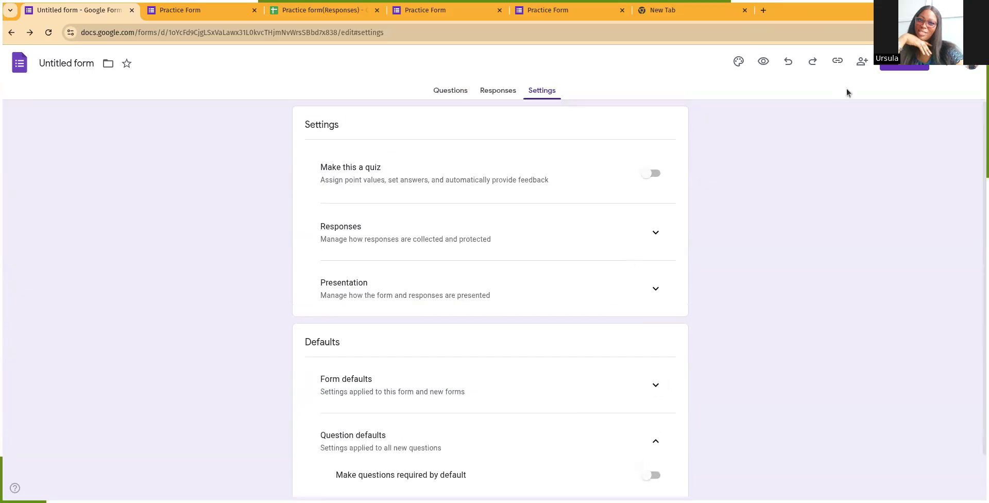
# Step: Set the form theme's header image to the colourful jelly bean picture from the Work and School themes
pyautogui.click(739, 62)
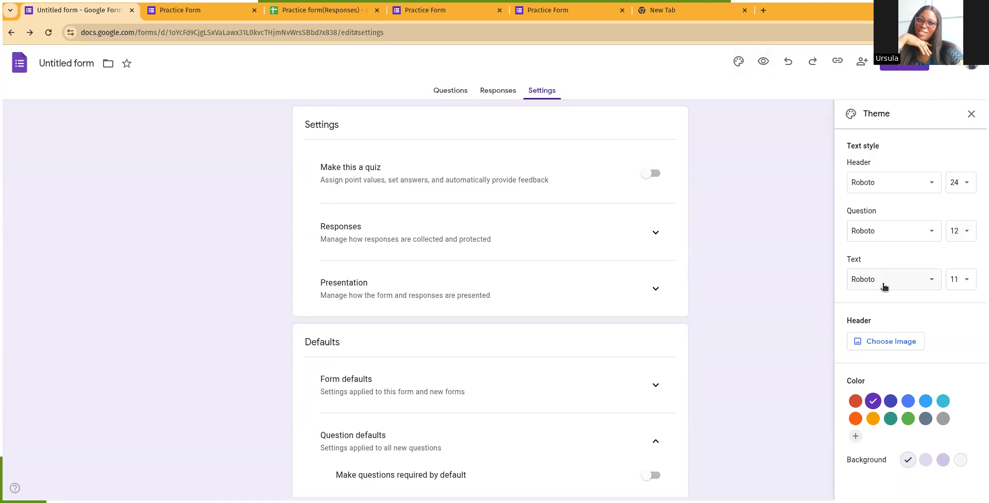
pyautogui.click(884, 287)
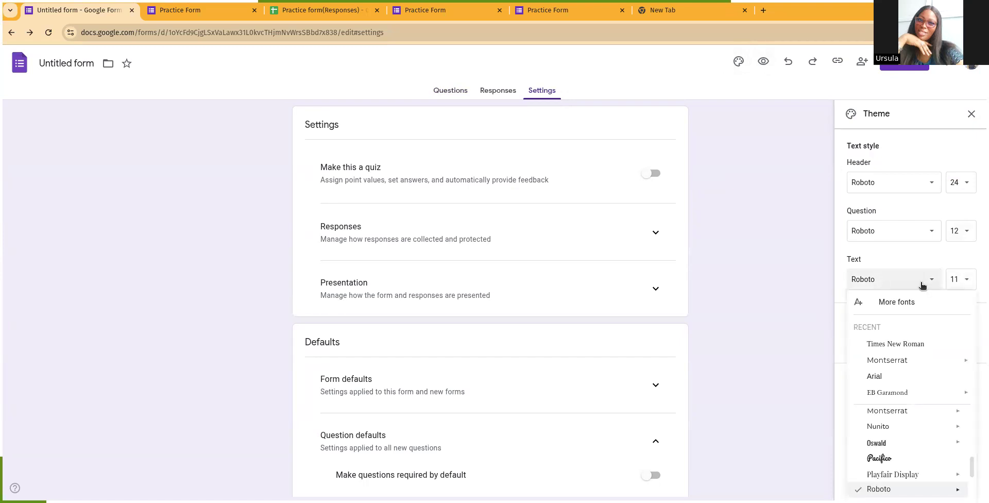
pyautogui.click(915, 279)
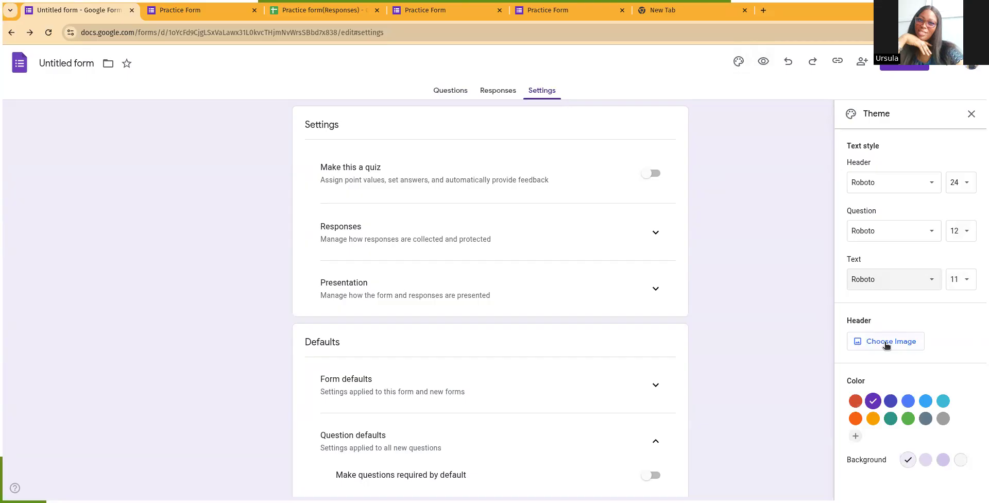
pyautogui.click(887, 344)
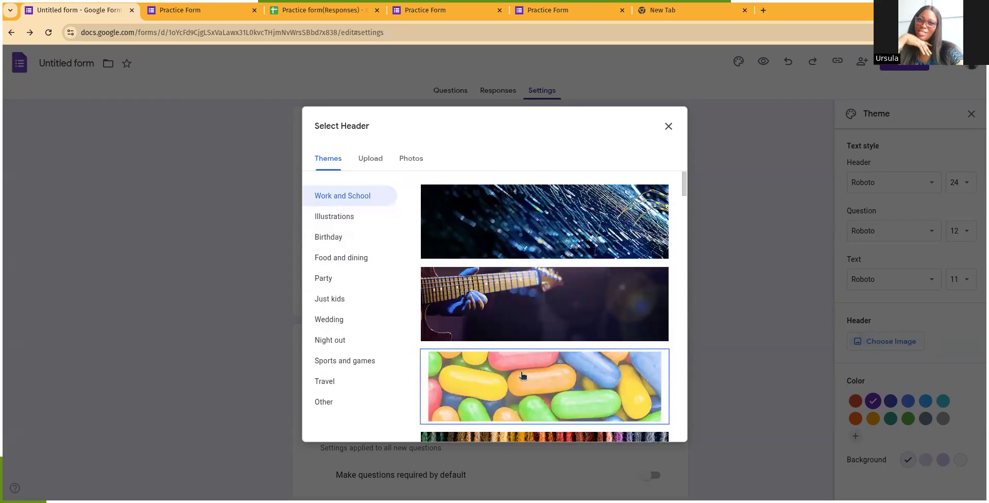
pyautogui.click(519, 375)
pyautogui.click(657, 428)
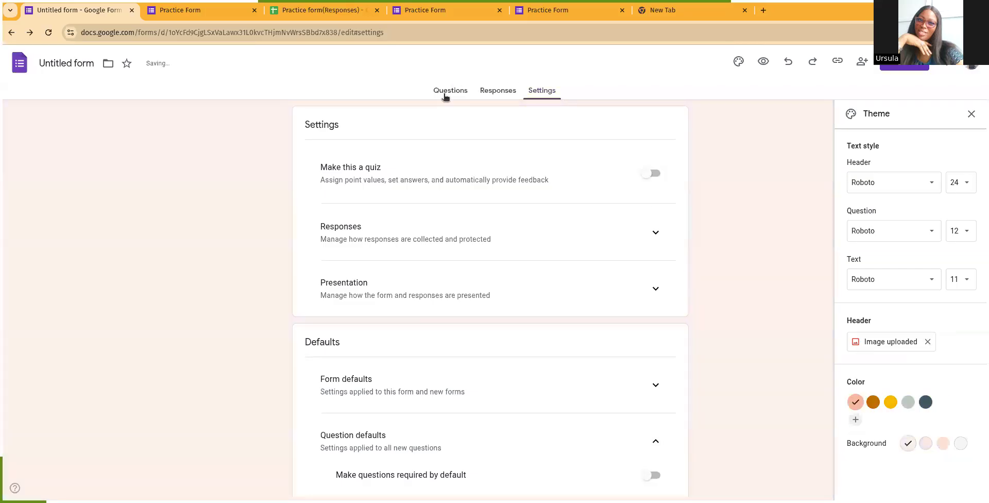
# Step: Preview the form with its header image, and check the responder link's copy prompt in the editor without copying it
pyautogui.click(450, 89)
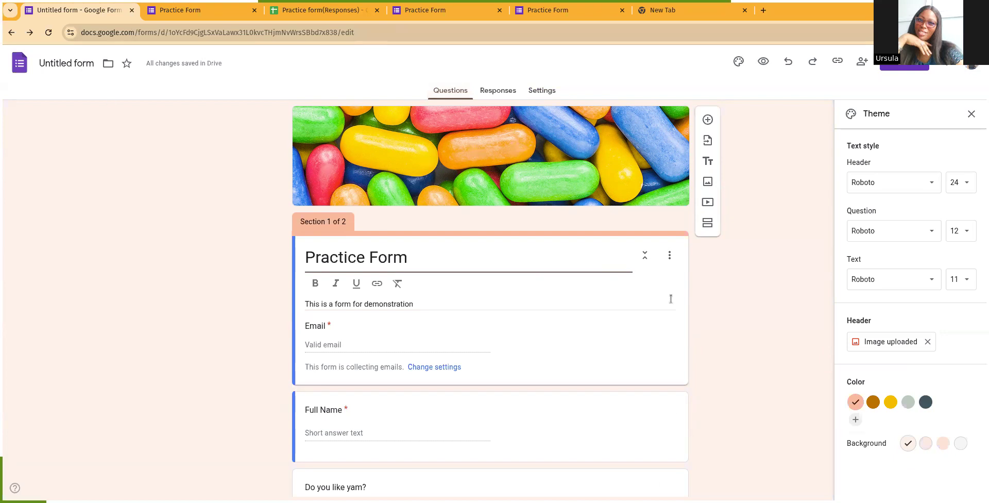
pyautogui.click(764, 62)
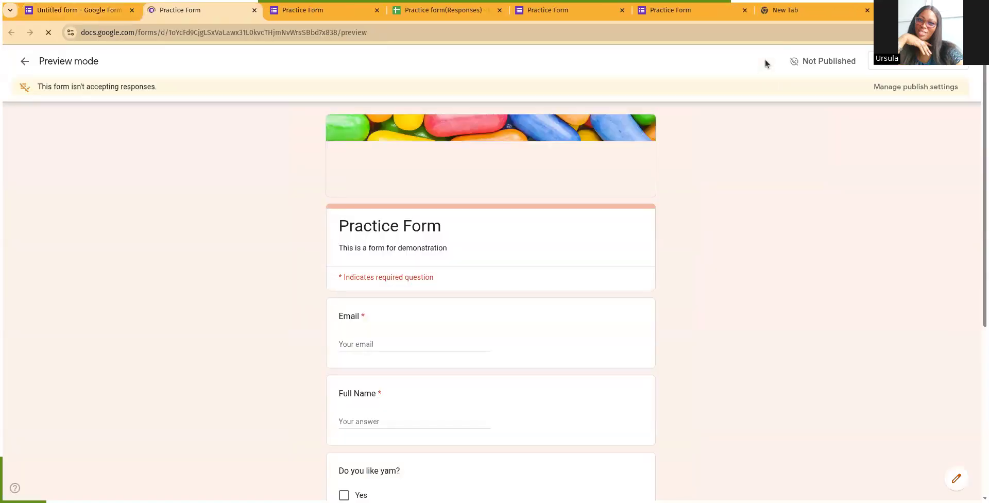
pyautogui.scroll(-5, 535, 320)
pyautogui.scroll(5, 524, 319)
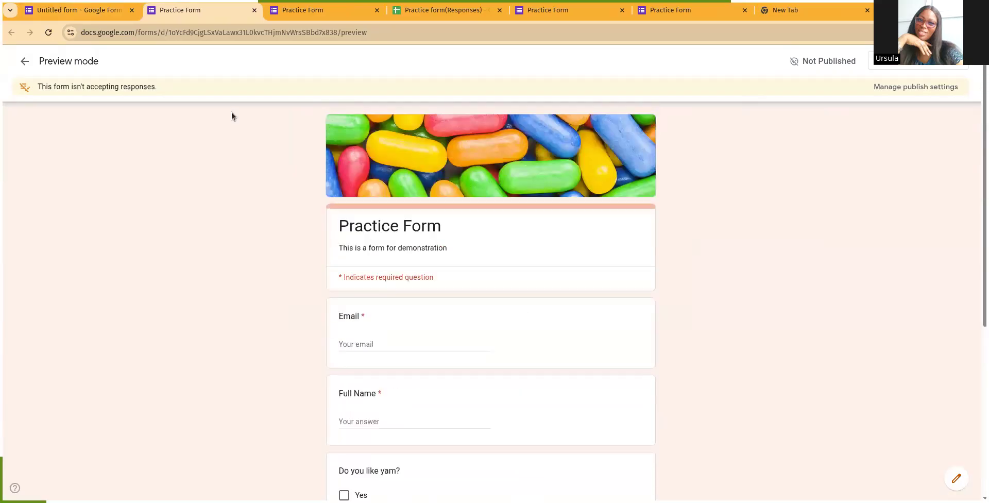
pyautogui.click(75, 15)
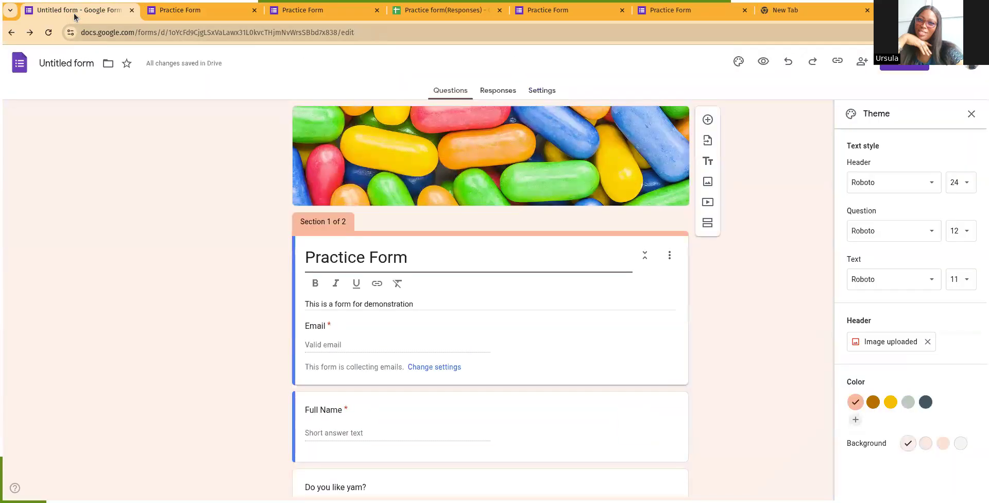
pyautogui.click(831, 62)
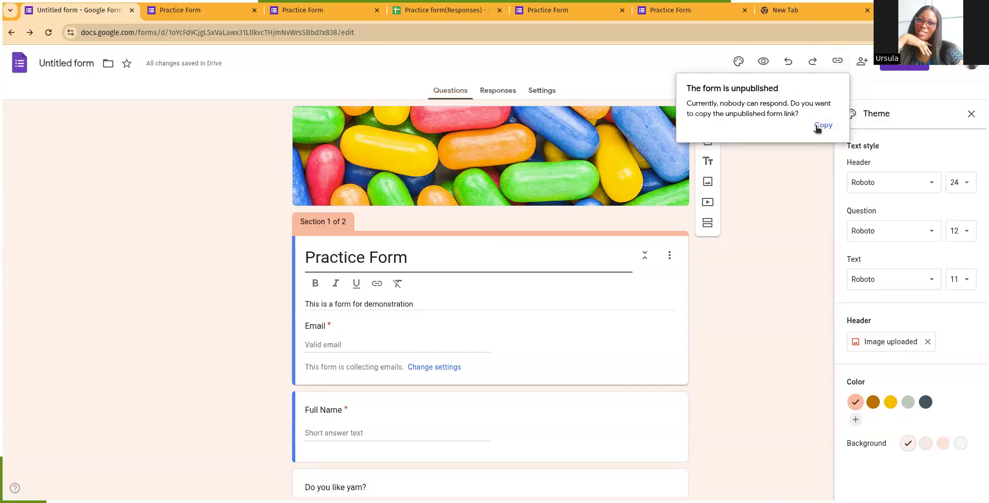
pyautogui.click(780, 171)
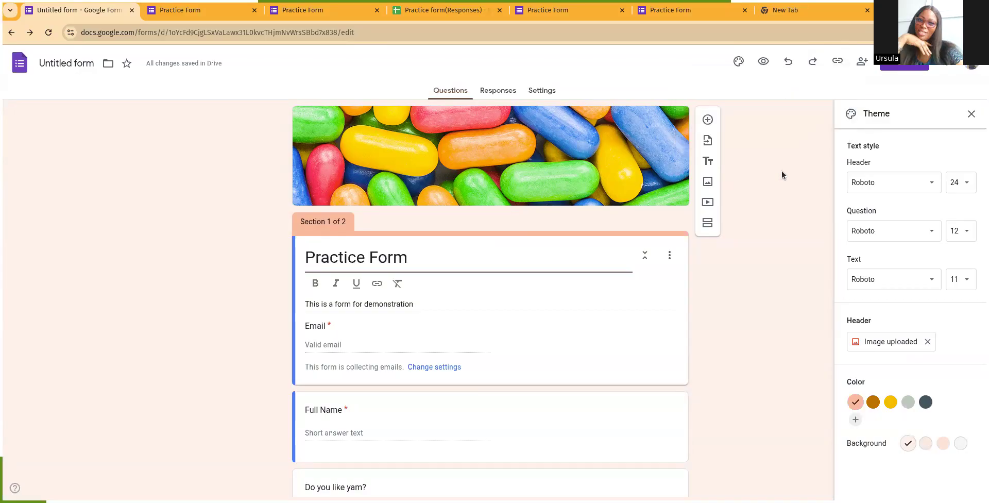
# Step: Examine the form's response and presentation settings, and close the theme options
pyautogui.click(541, 91)
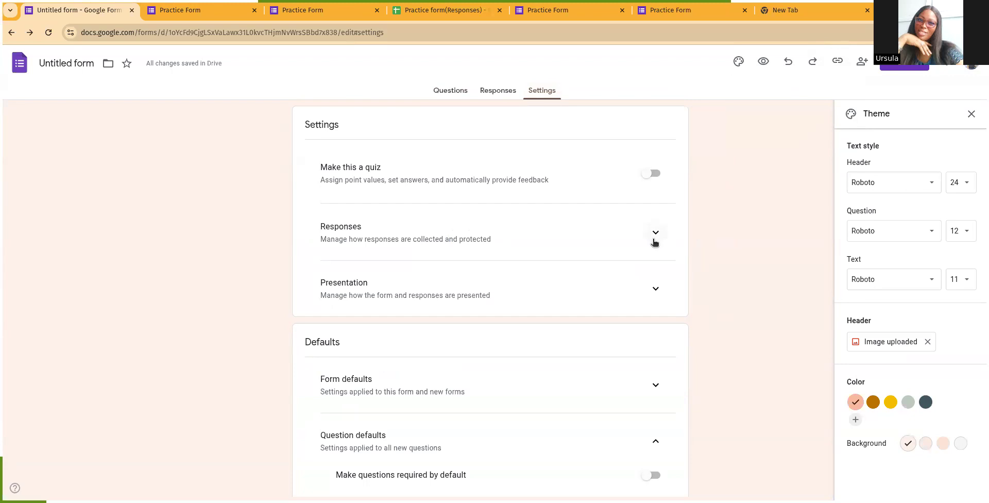
pyautogui.click(654, 233)
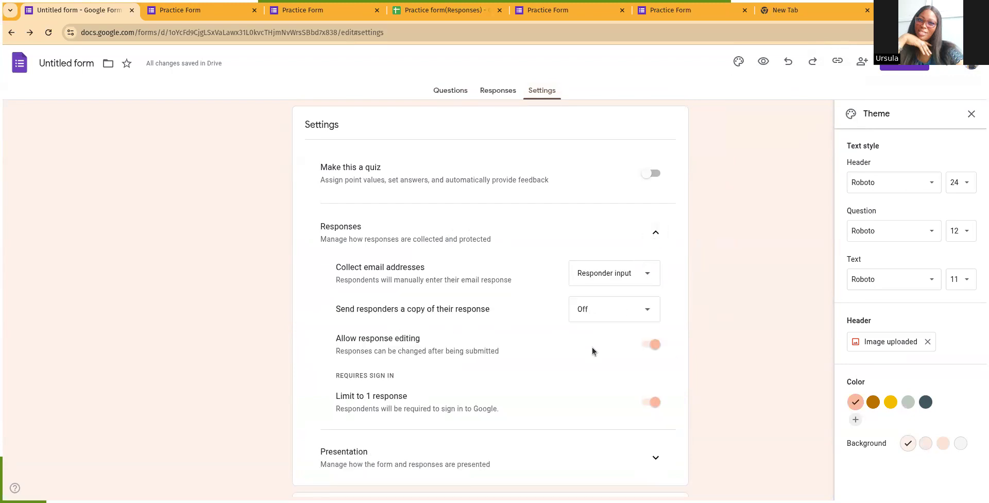
pyautogui.scroll(-2, 592, 347)
pyautogui.click(604, 212)
pyautogui.click(604, 211)
pyautogui.scroll(2, 603, 214)
pyautogui.scroll(-4, 604, 213)
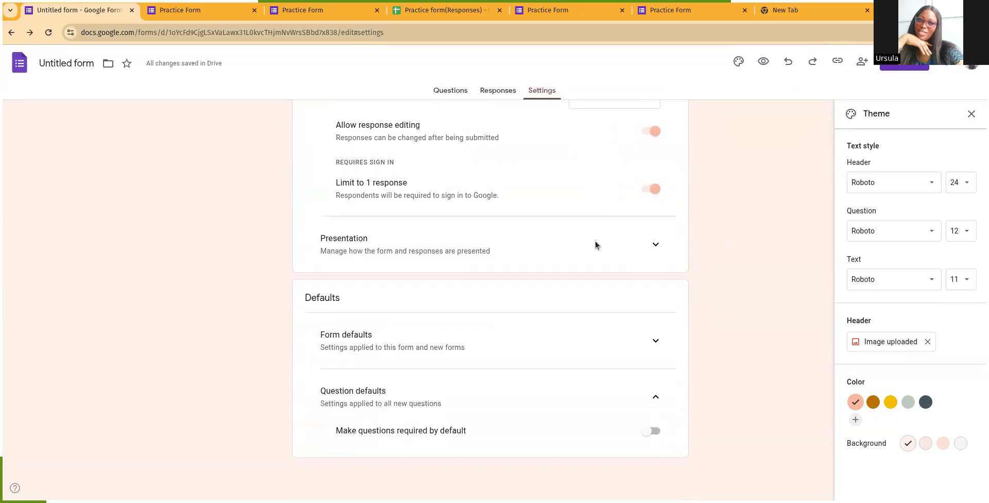
pyautogui.click(652, 245)
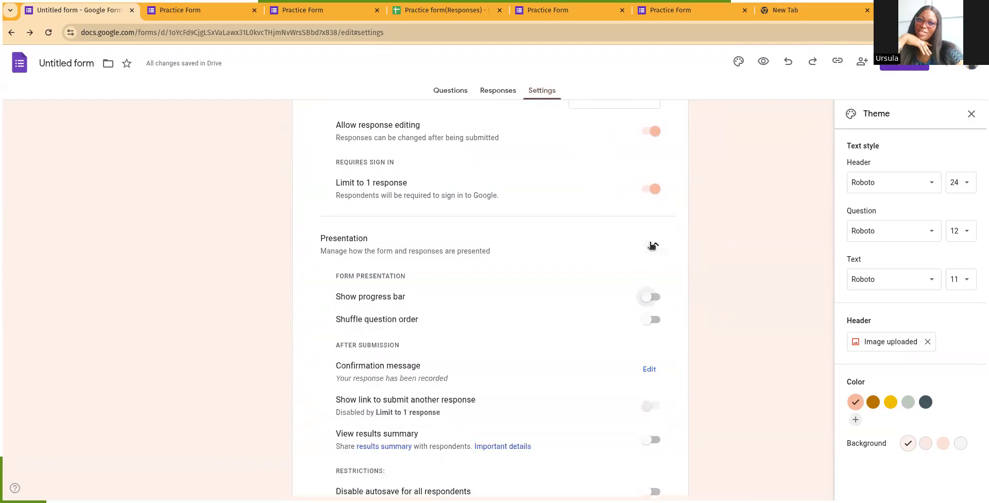
pyautogui.scroll(-3, 598, 320)
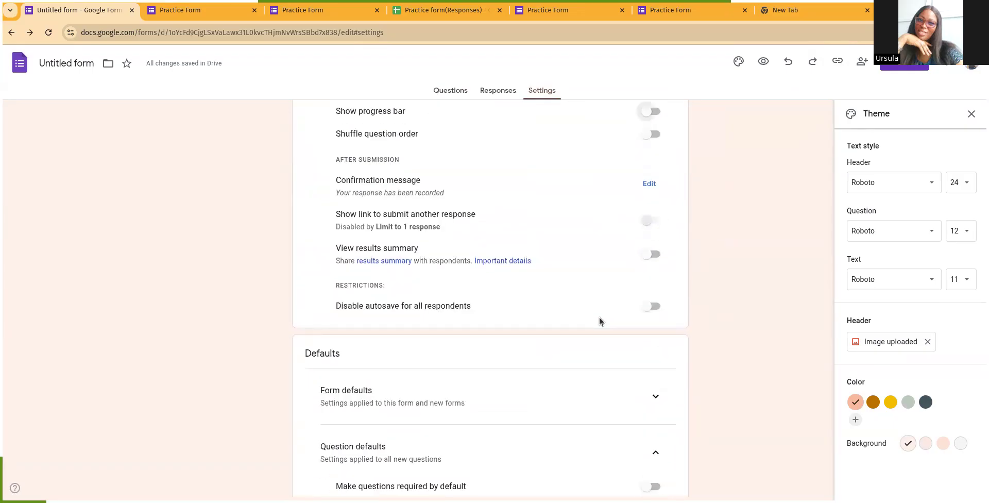
pyautogui.scroll(-1, 599, 319)
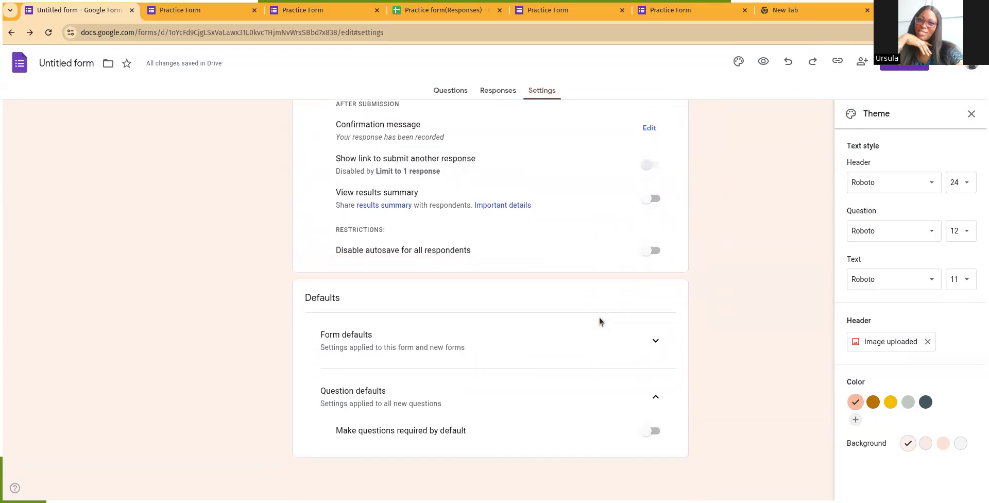
pyautogui.scroll(10, 618, 289)
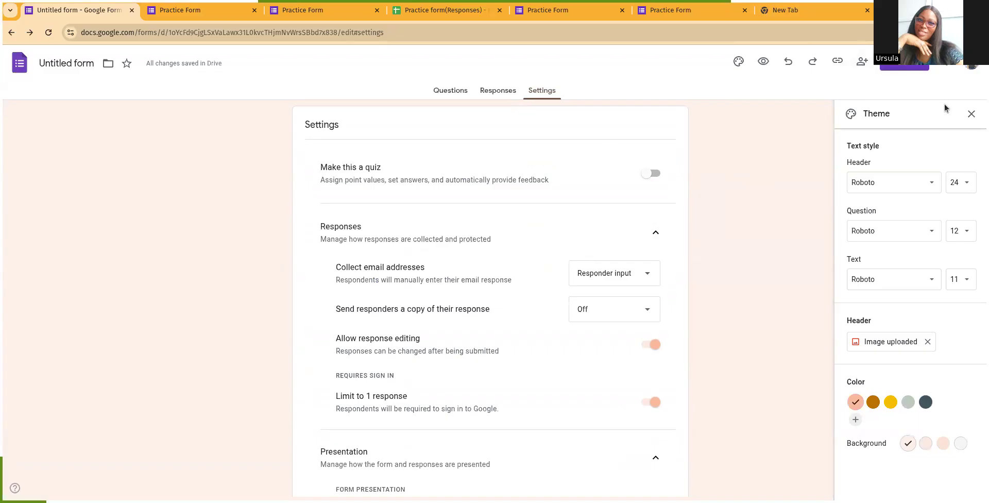
pyautogui.click(971, 114)
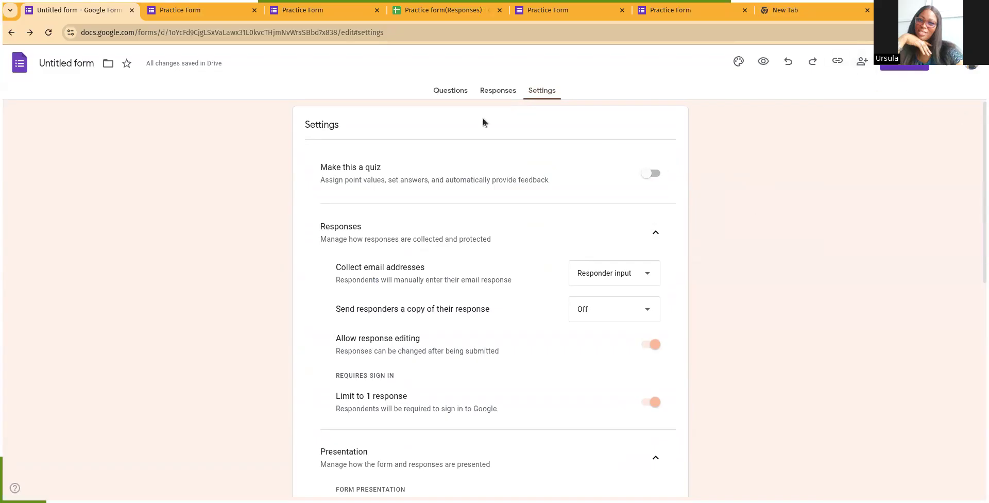
# Step: Return to the form's questions, publish the form for anyone with the link, and dismiss the response management tip
pyautogui.click(456, 91)
pyautogui.scroll(-10, 490, 317)
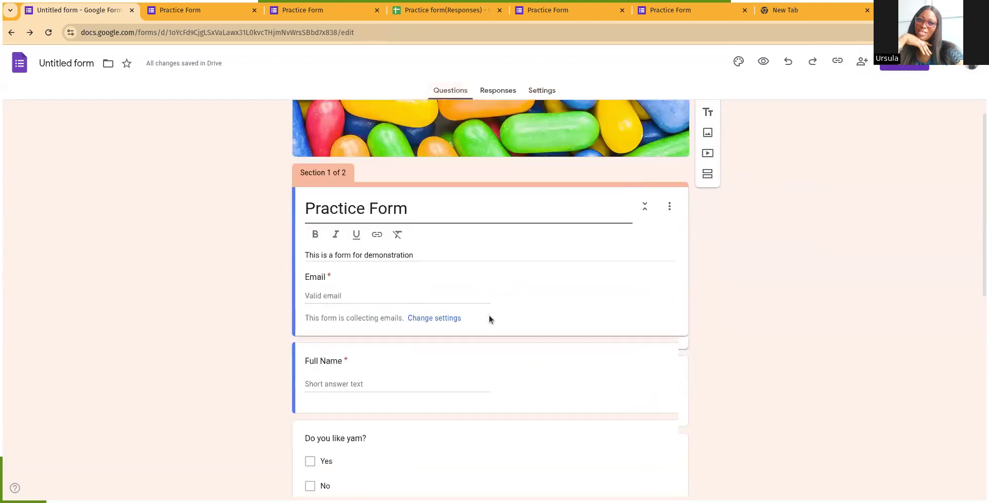
pyautogui.scroll(10, 681, 246)
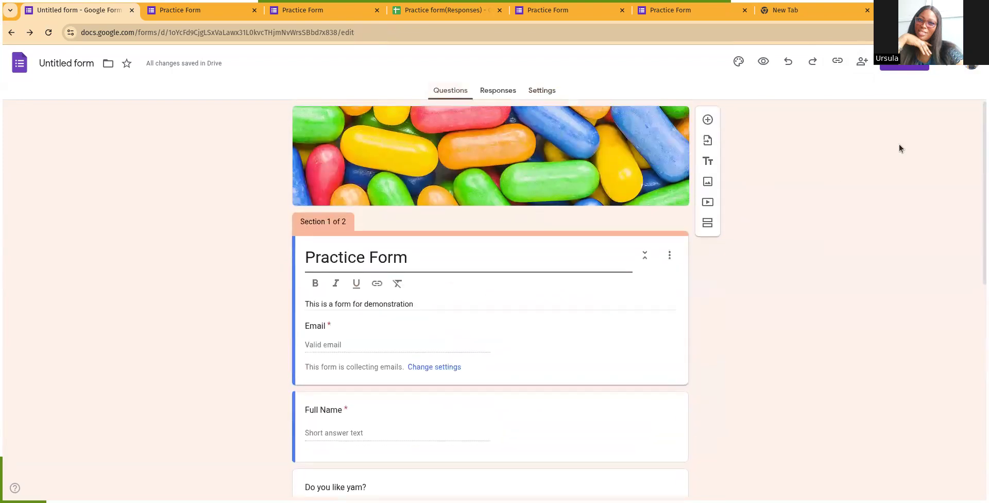
pyautogui.click(913, 70)
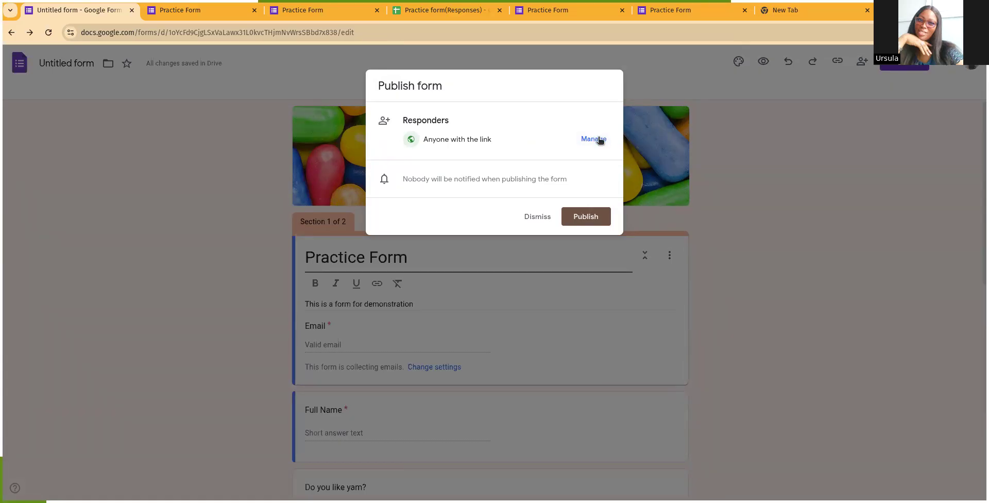
pyautogui.click(584, 219)
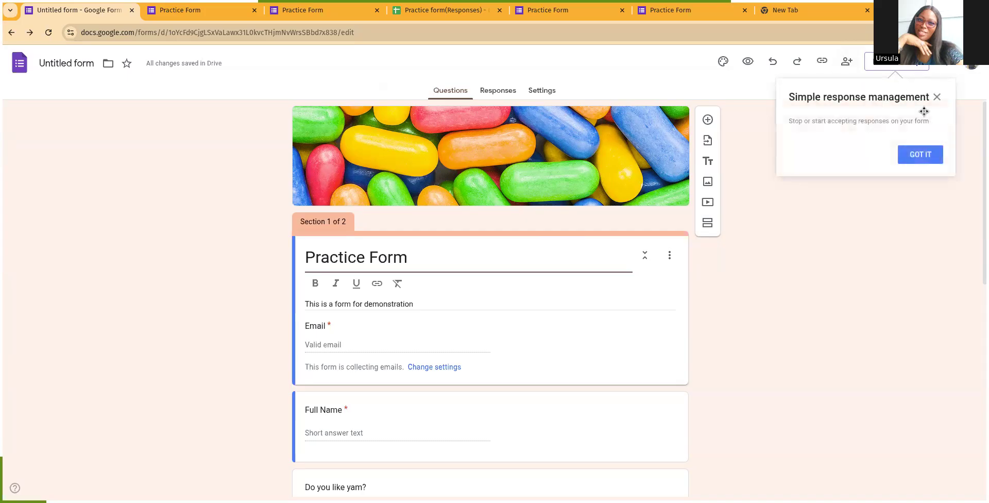
pyautogui.click(920, 154)
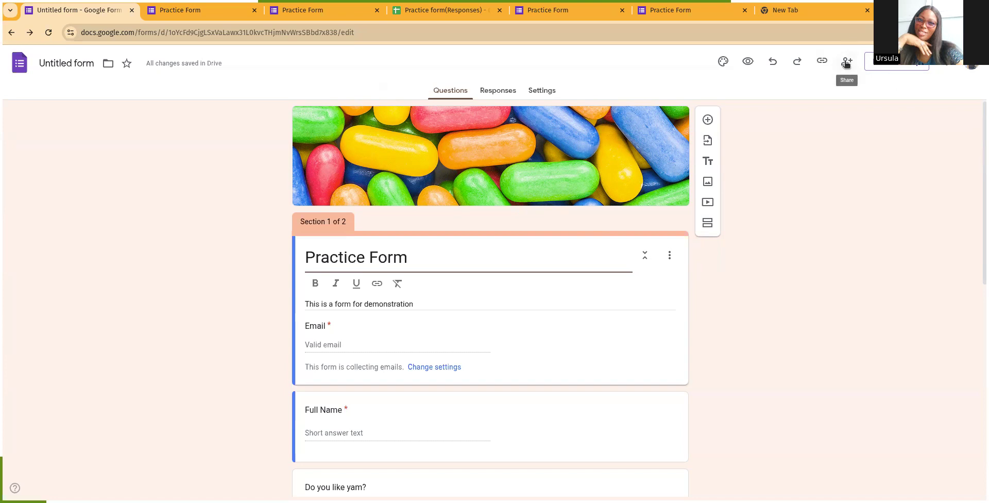
# Step: Shorten the form's responder link, copy the short URL, and close the link prompt
pyautogui.click(822, 61)
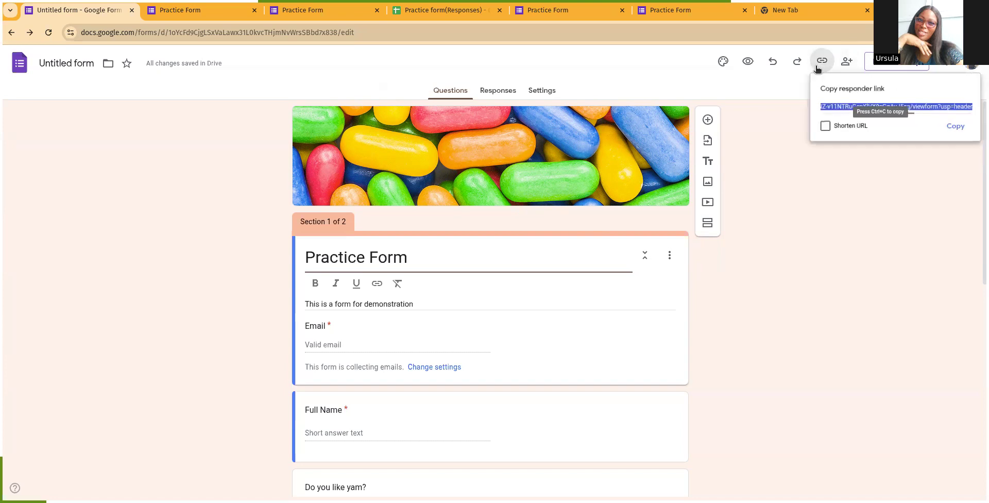
pyautogui.click(842, 106)
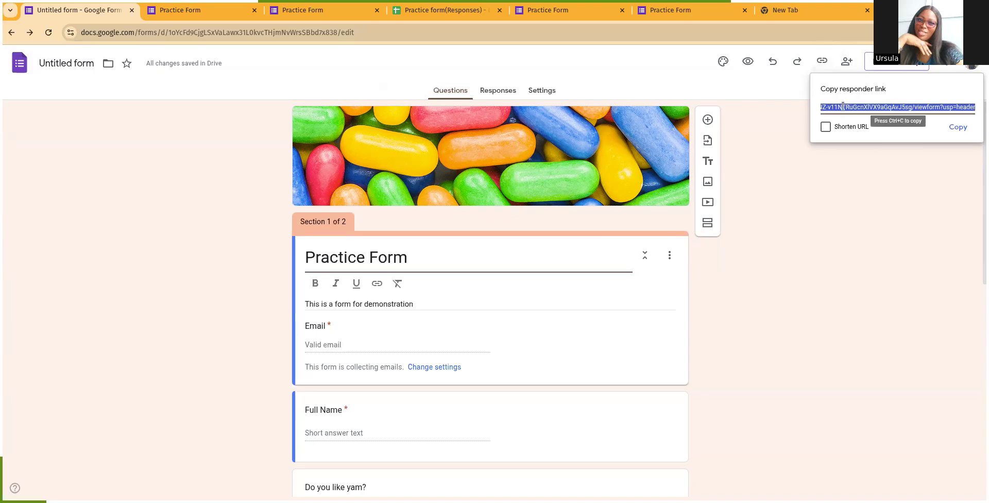
pyautogui.click(823, 127)
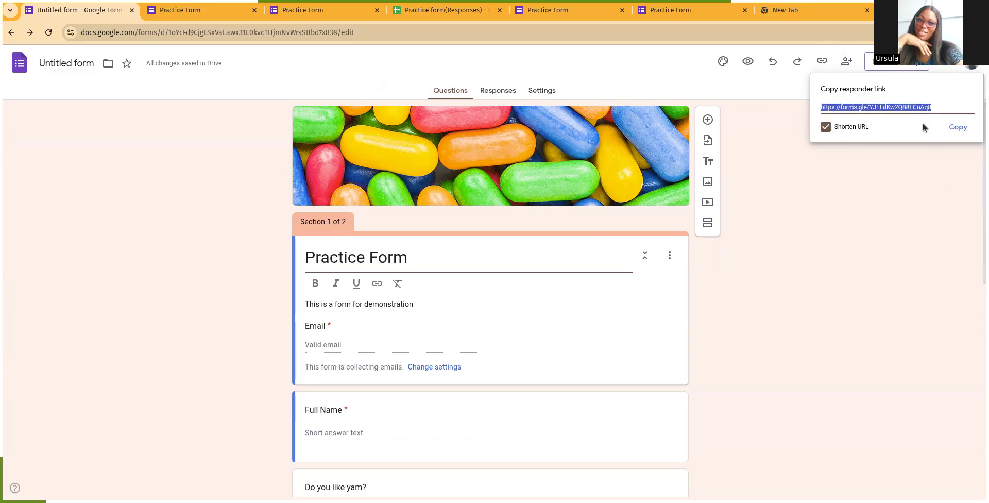
pyautogui.rightClick(902, 107)
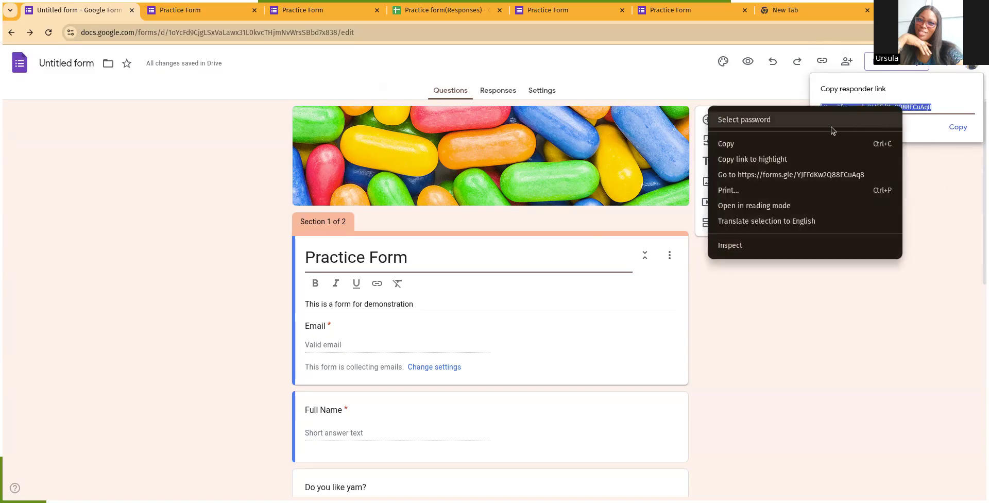
pyautogui.click(743, 146)
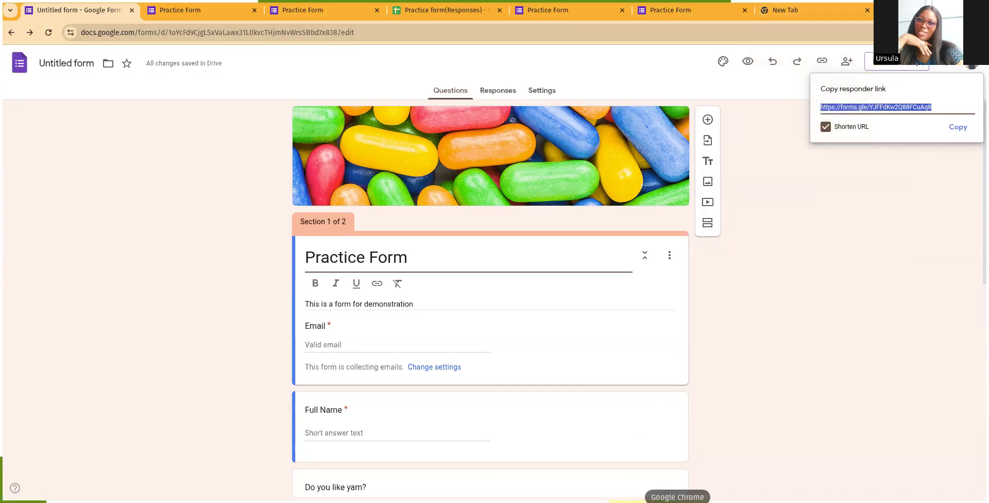
pyautogui.click(678, 502)
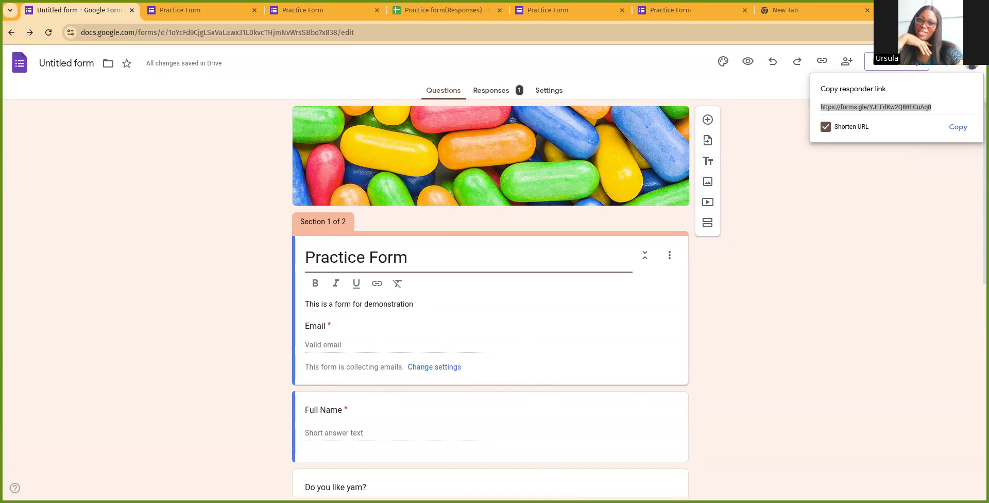
pyautogui.click(57, 143)
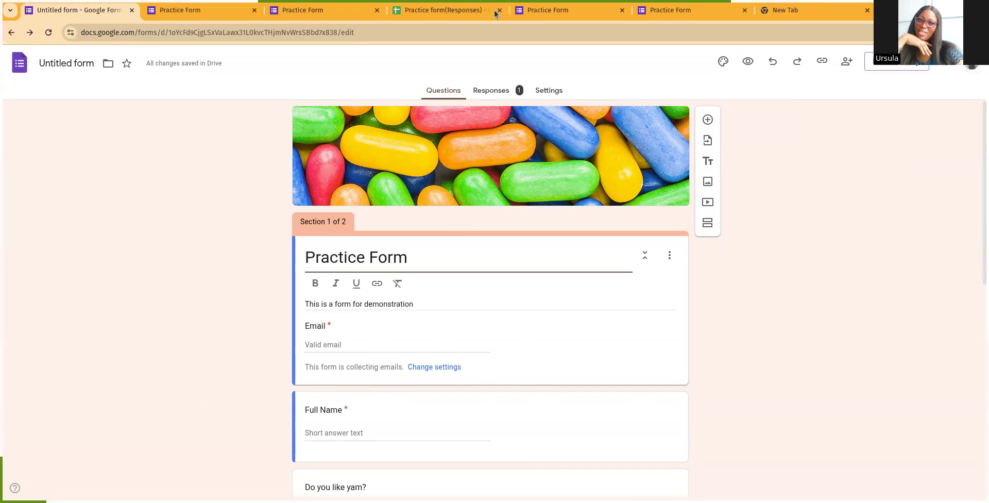
# Step: Examine the summary of the form's responses, from the respondent's details through the yam charts to the age question
pyautogui.click(506, 92)
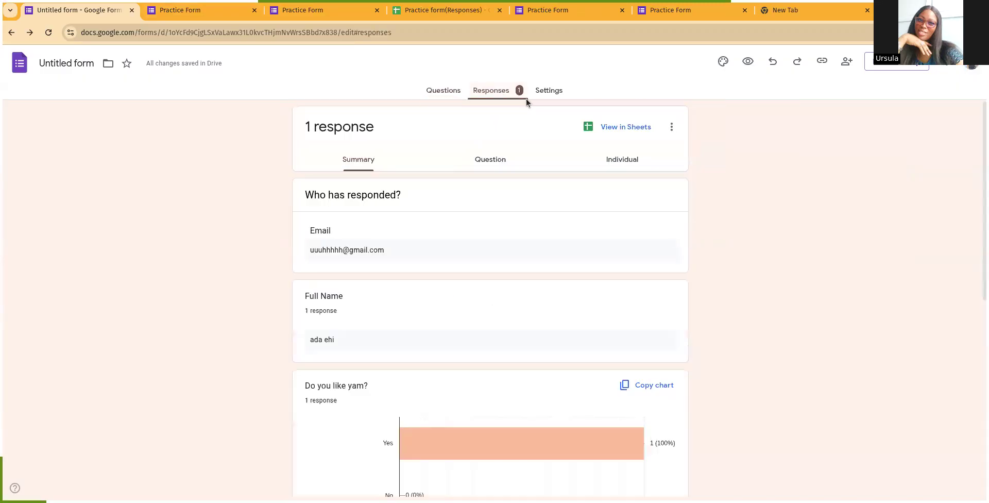
pyautogui.scroll(-3, 508, 288)
pyautogui.scroll(3, 512, 295)
pyautogui.scroll(-1, 391, 311)
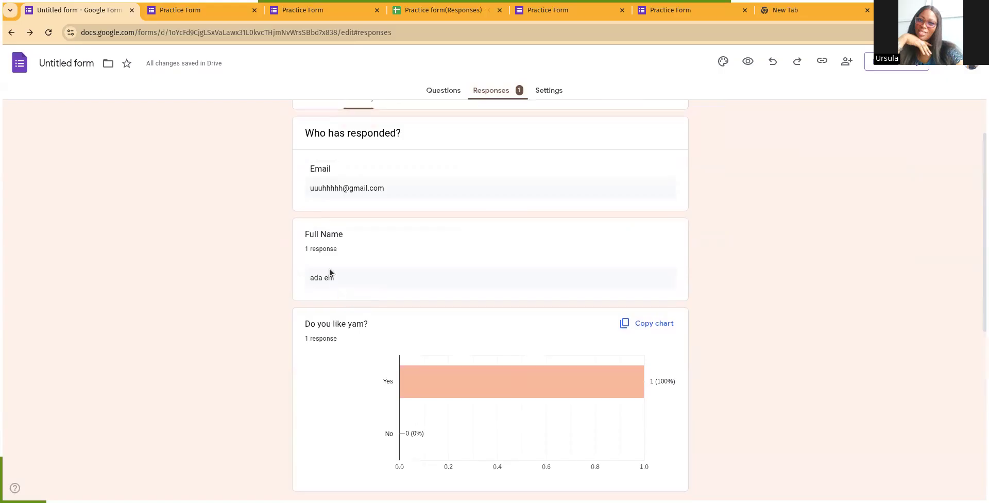
pyautogui.scroll(-2, 474, 292)
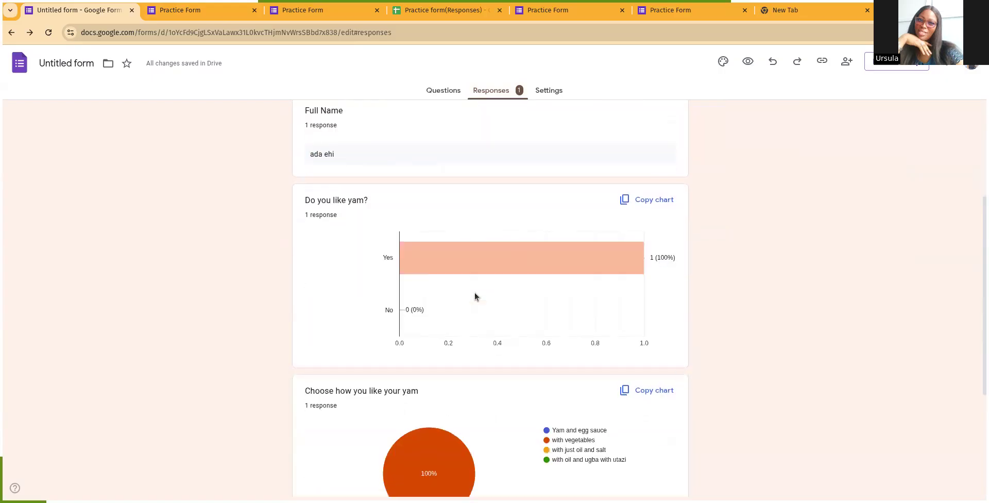
pyautogui.scroll(-1, 441, 317)
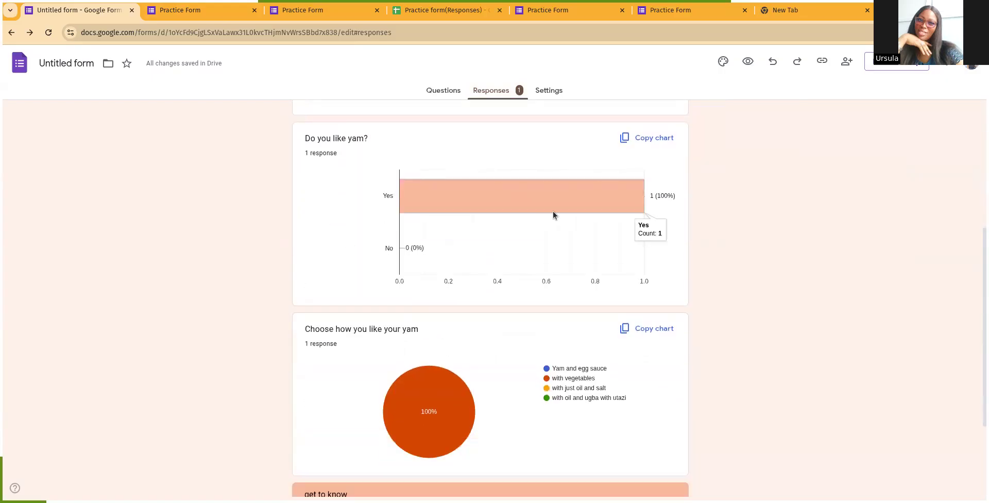
pyautogui.scroll(-1, 489, 376)
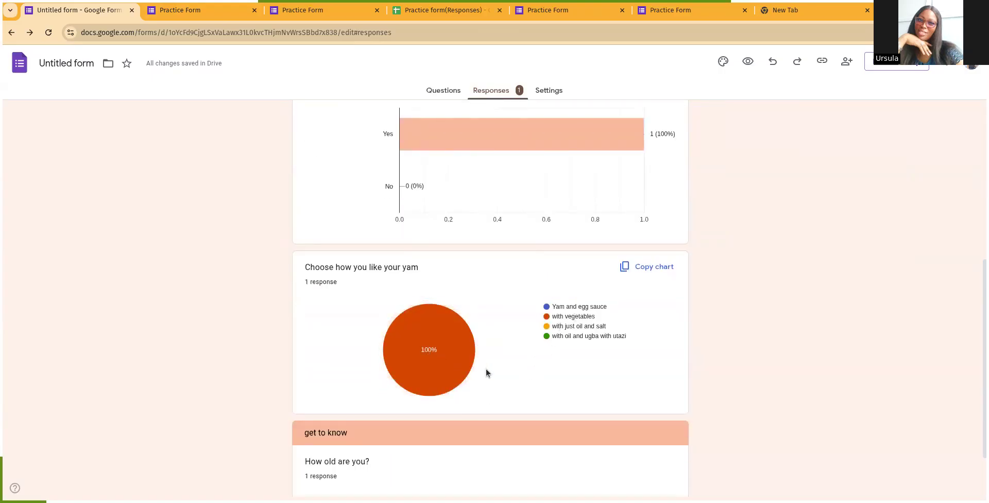
pyautogui.scroll(-1, 566, 360)
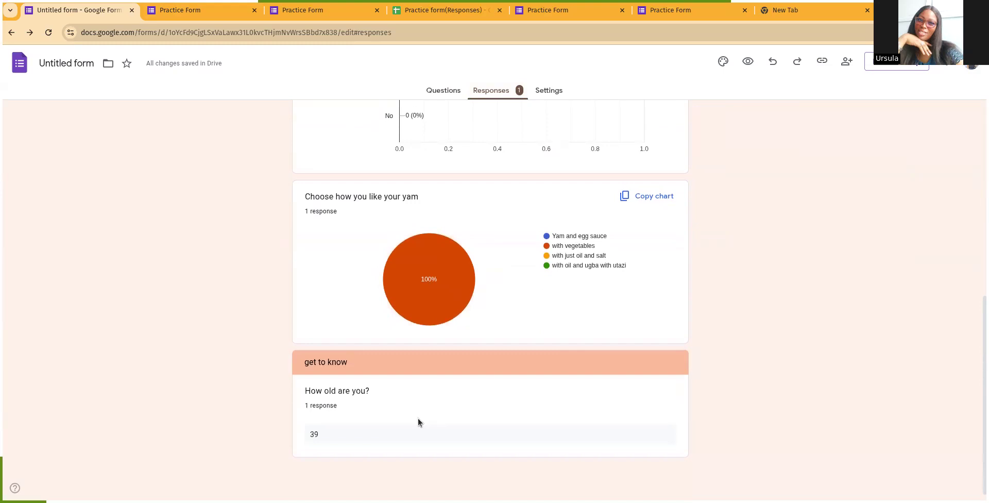
# Step: Open the linked spreadsheet Practice form(Responses) from the form's responses and dismiss the advanced table formatting tip
pyautogui.scroll(6, 477, 410)
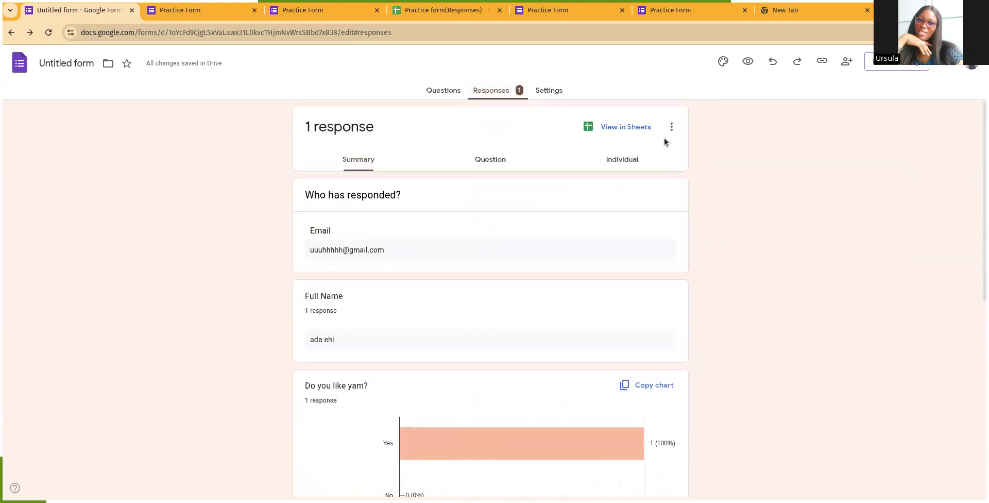
pyautogui.click(629, 129)
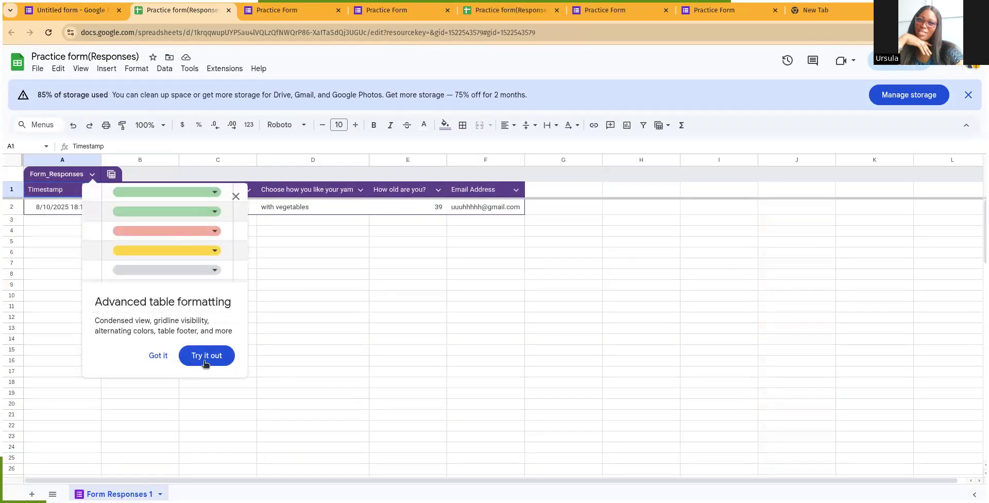
pyautogui.click(157, 356)
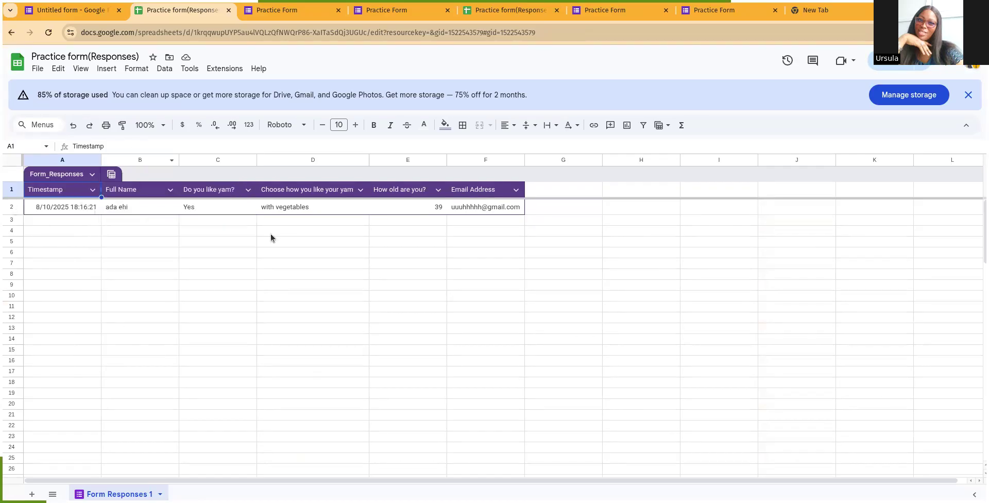